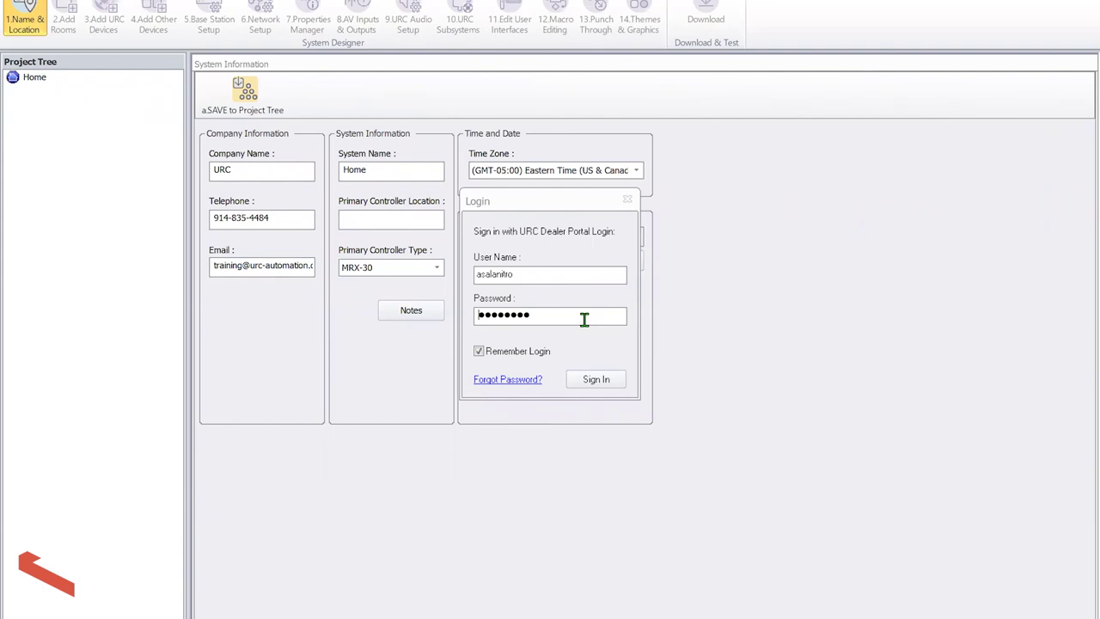
Sign in and rename the system from Home to Jetsons, located in the Living Room
{"action": "left_click", "coordinate": [605, 383]}
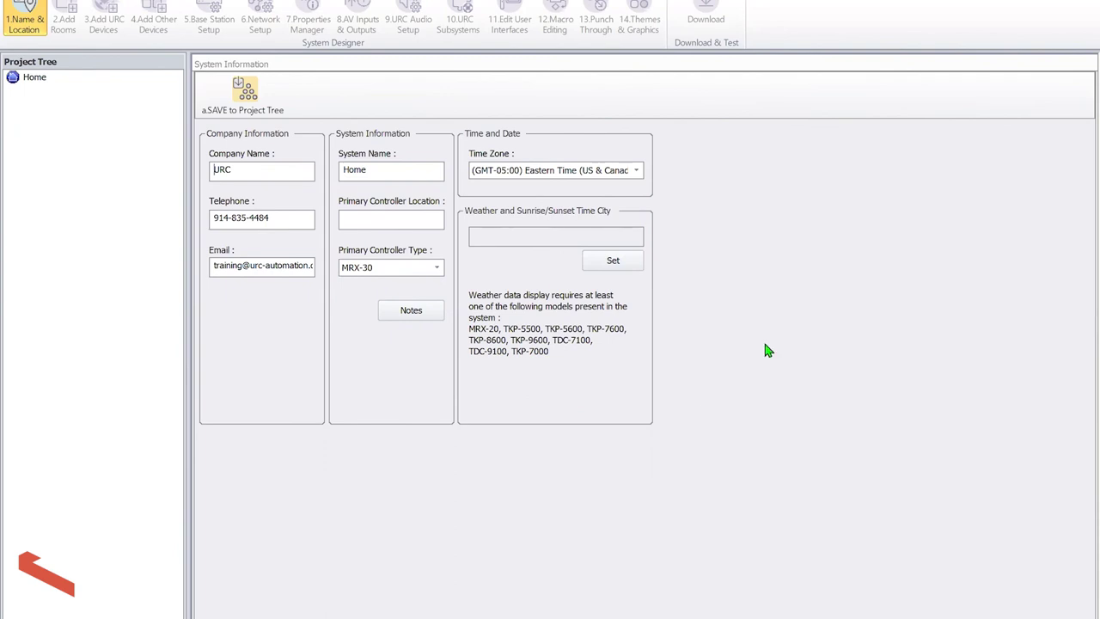
{"action": "double_click", "coordinate": [422, 170]}
{"action": "type", "text": "Jetsons"}
{"action": "type", "text": "Living R"}
{"action": "type", "text": "oom"}
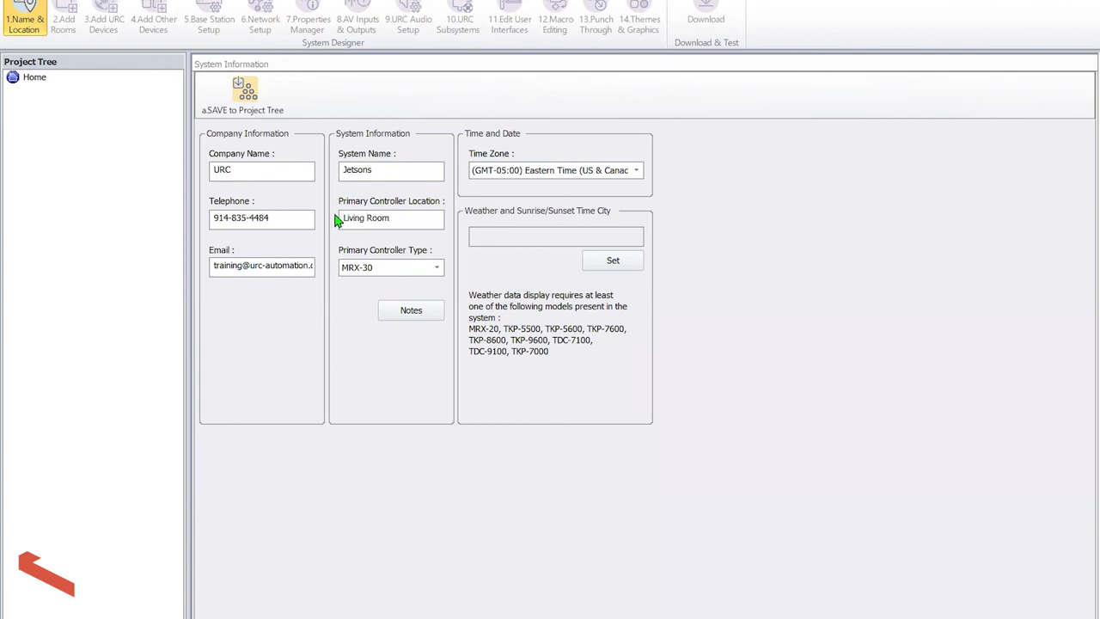
Make MRX-5 the primary controller, keep Eastern Time, and start the weather city search
{"action": "left_click", "coordinate": [435, 267]}
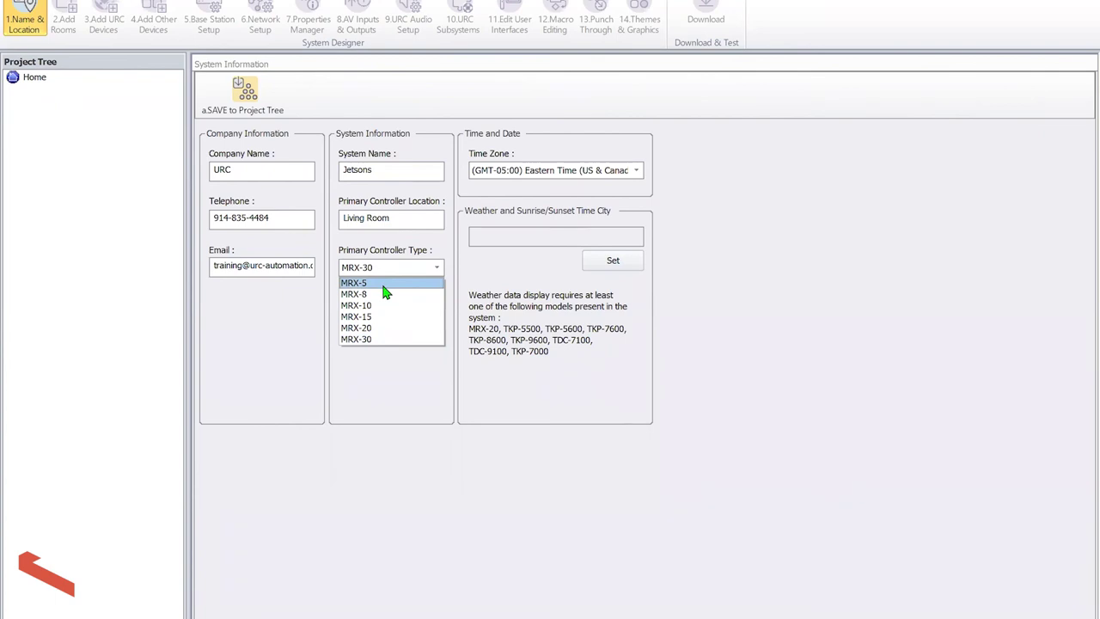
{"action": "left_click", "coordinate": [387, 284]}
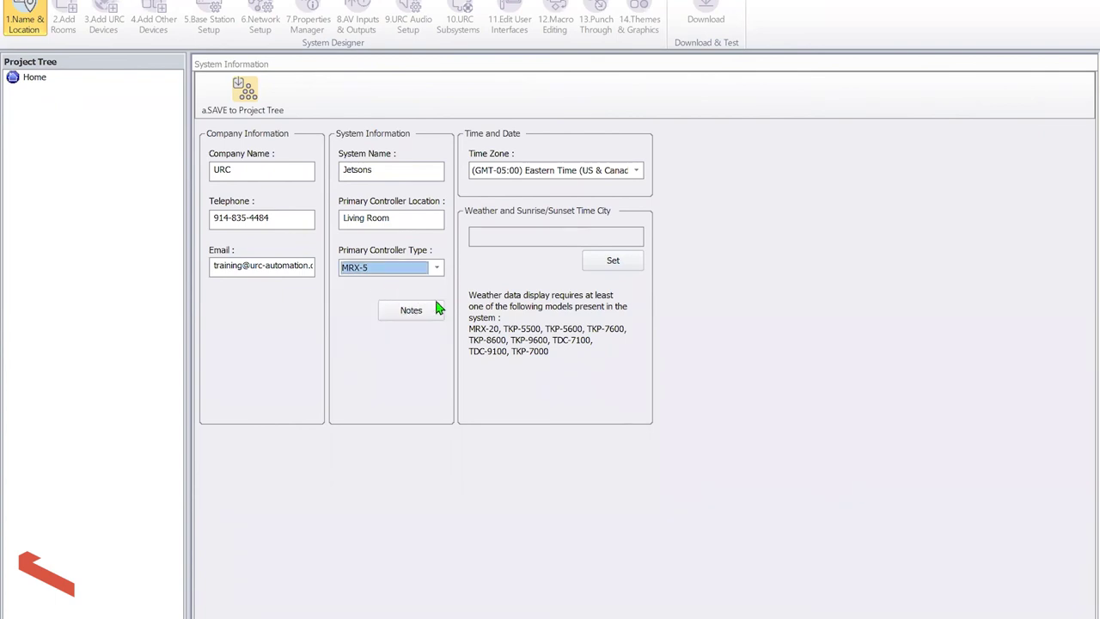
{"action": "left_click", "coordinate": [506, 171]}
{"action": "left_click", "coordinate": [521, 182]}
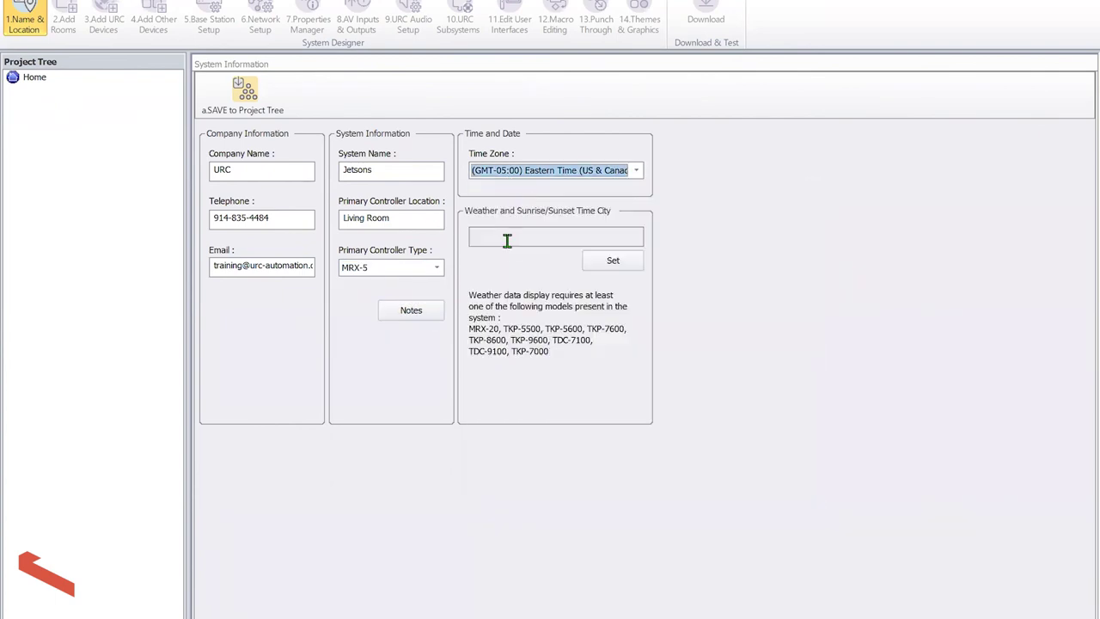
{"action": "left_click", "coordinate": [613, 261]}
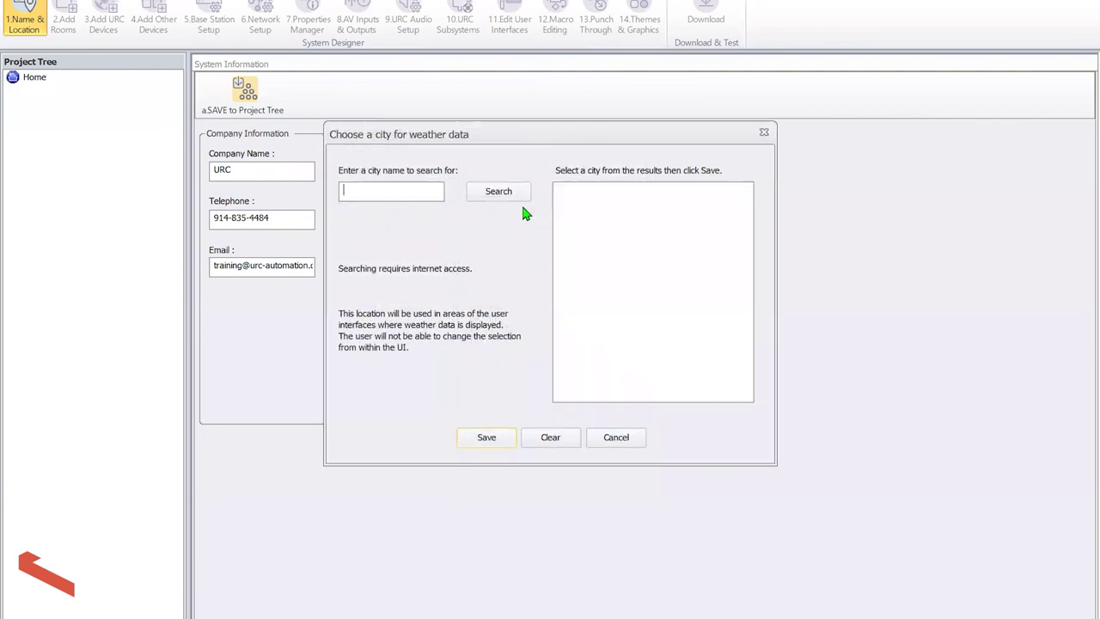
Search 'harrison, ny', pick Harrison, New York, United States, and save to the project tree
{"action": "type", "text": "harrison, ny"}
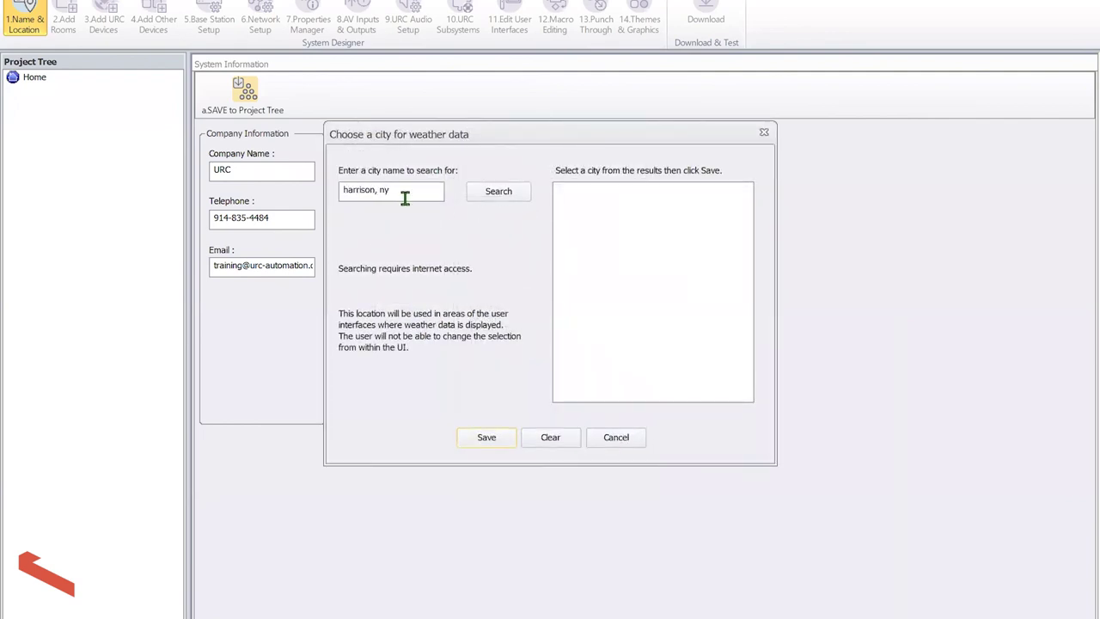
{"action": "left_click", "coordinate": [496, 191]}
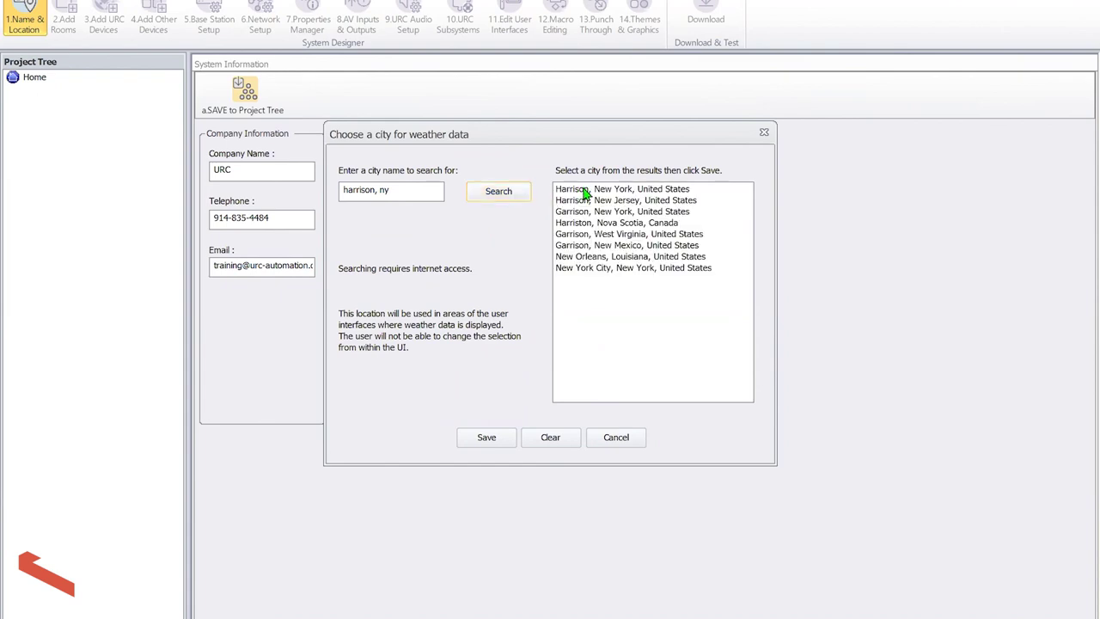
{"action": "left_click", "coordinate": [582, 188]}
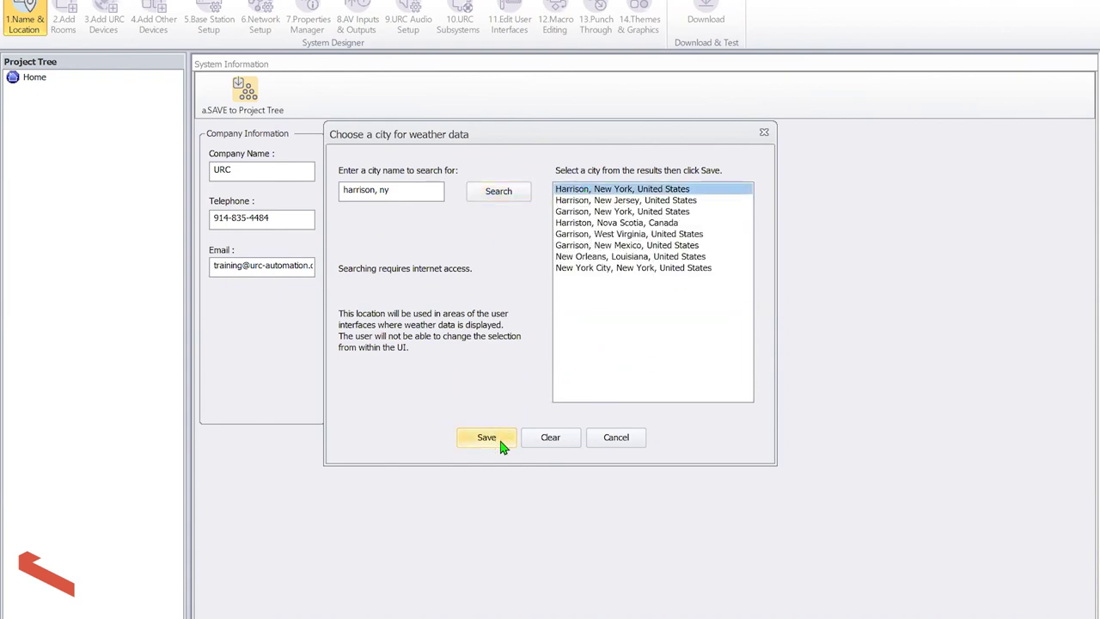
{"action": "left_click", "coordinate": [503, 435]}
{"action": "left_click", "coordinate": [239, 103]}
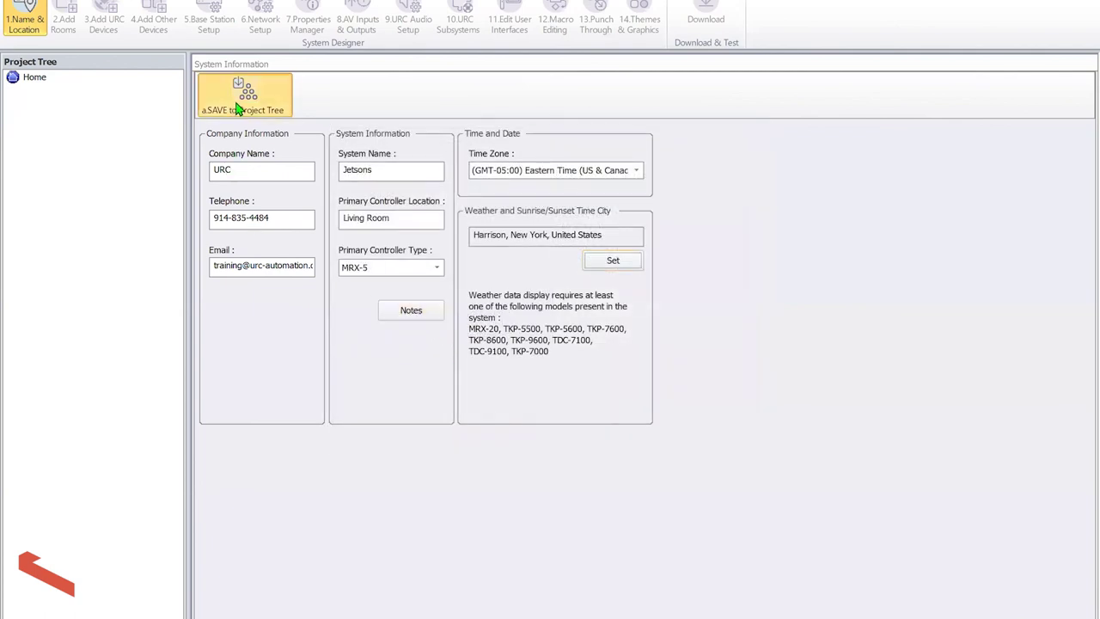
Add the rooms Master Bedroom, Jr's Room and Patio in the Add Rooms step
{"action": "left_click", "coordinate": [65, 22]}
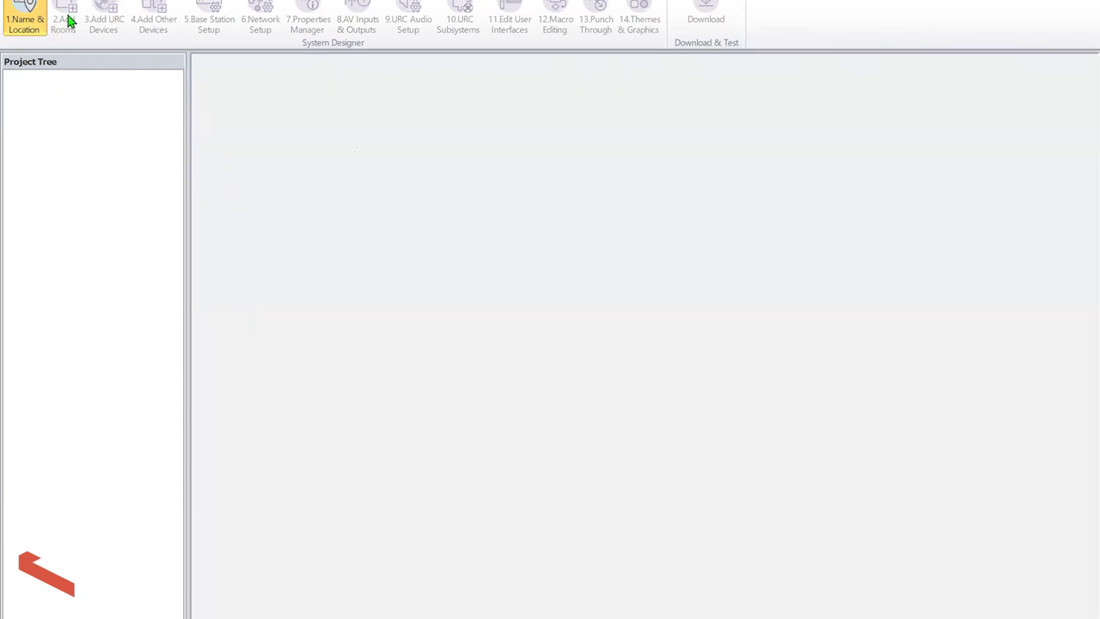
{"action": "type", "text": "Master Bed"}
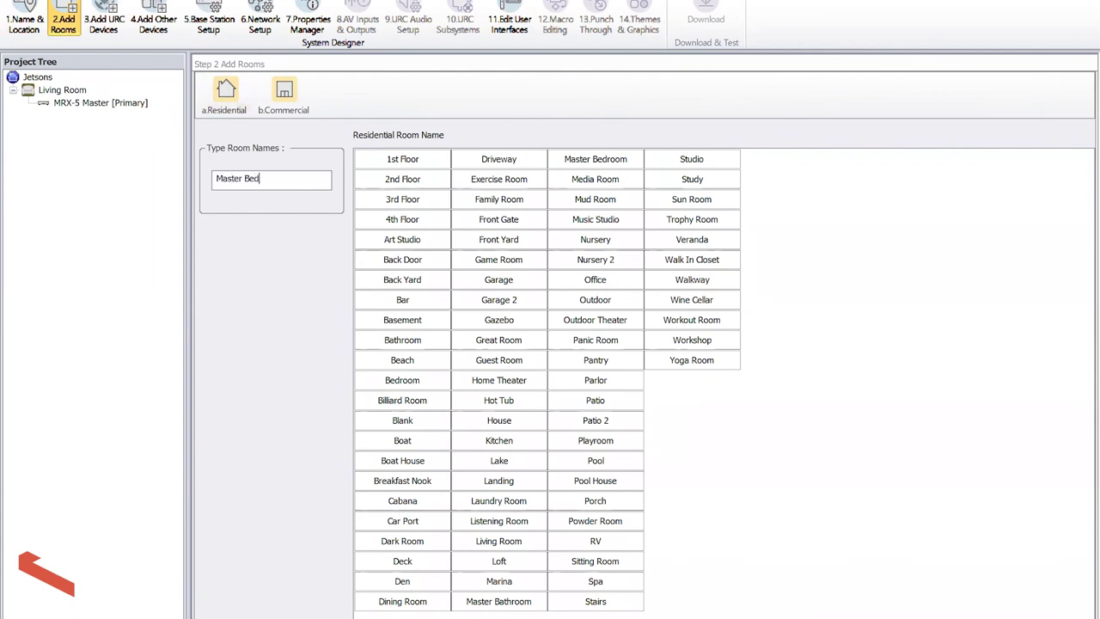
{"action": "type", "text": "room"}
{"action": "key", "text": "Return"}
{"action": "type", "text": "Jr's Ro"}
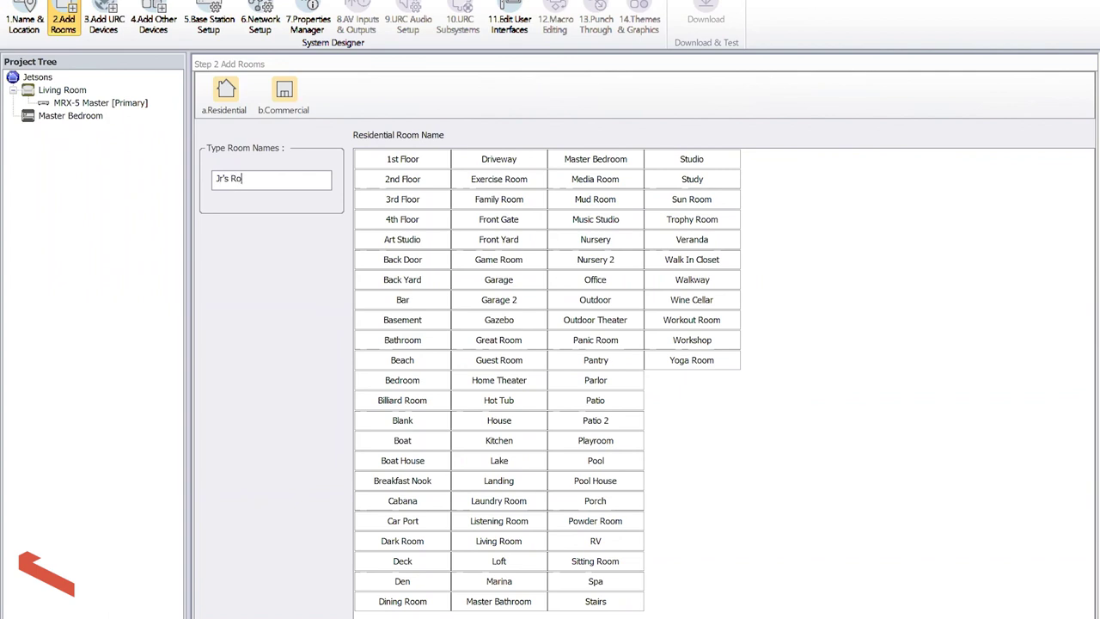
{"action": "type", "text": "om"}
{"action": "key", "text": "Return"}
{"action": "type", "text": "Patio"}
{"action": "key", "text": "Return"}
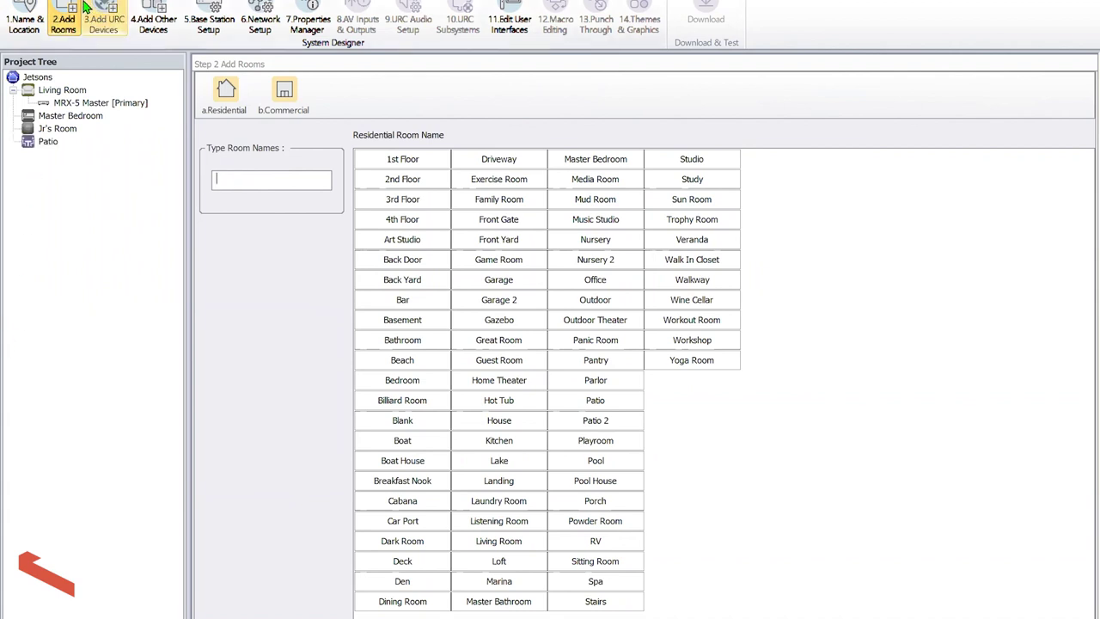
Add a TRC-1080 remote with a Grid main menu to the Living Room
{"action": "left_click", "coordinate": [101, 15]}
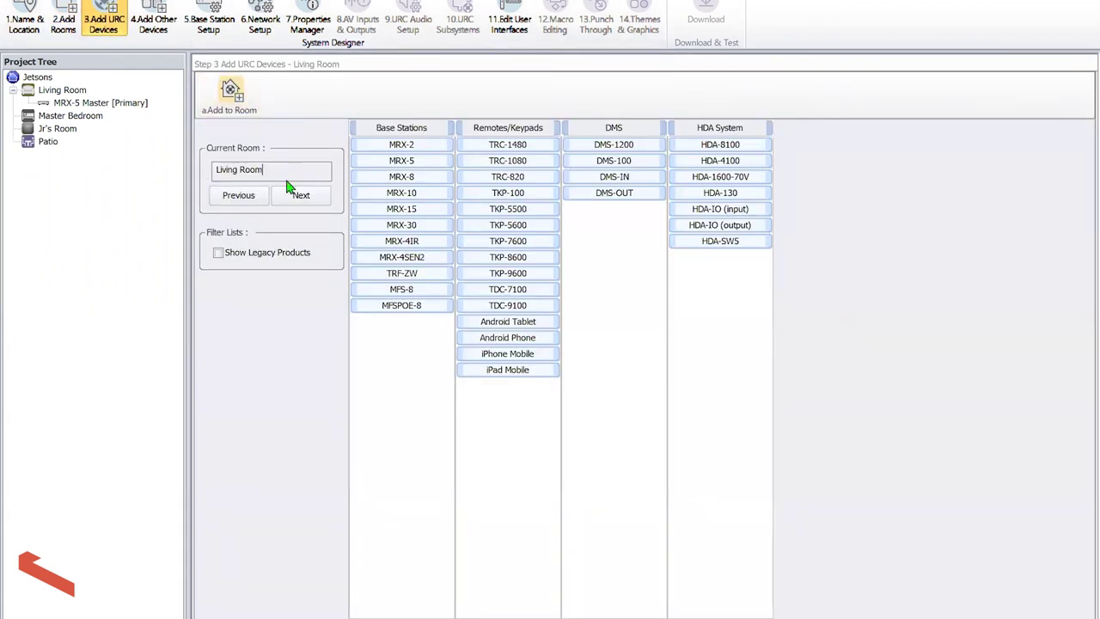
{"action": "double_click", "coordinate": [542, 160]}
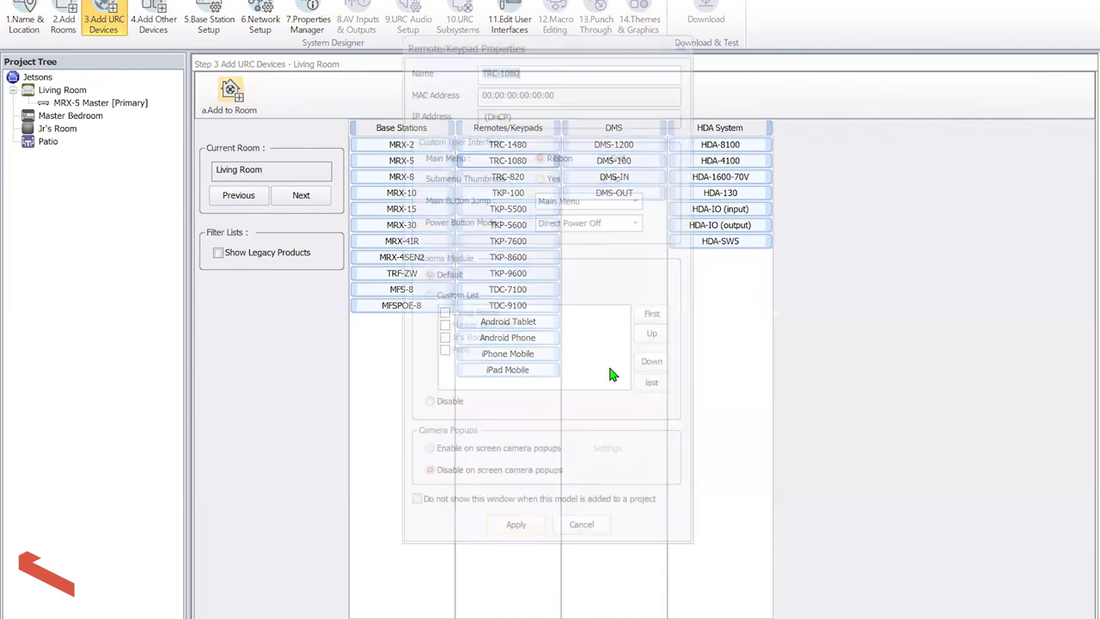
{"action": "left_click", "coordinate": [608, 158]}
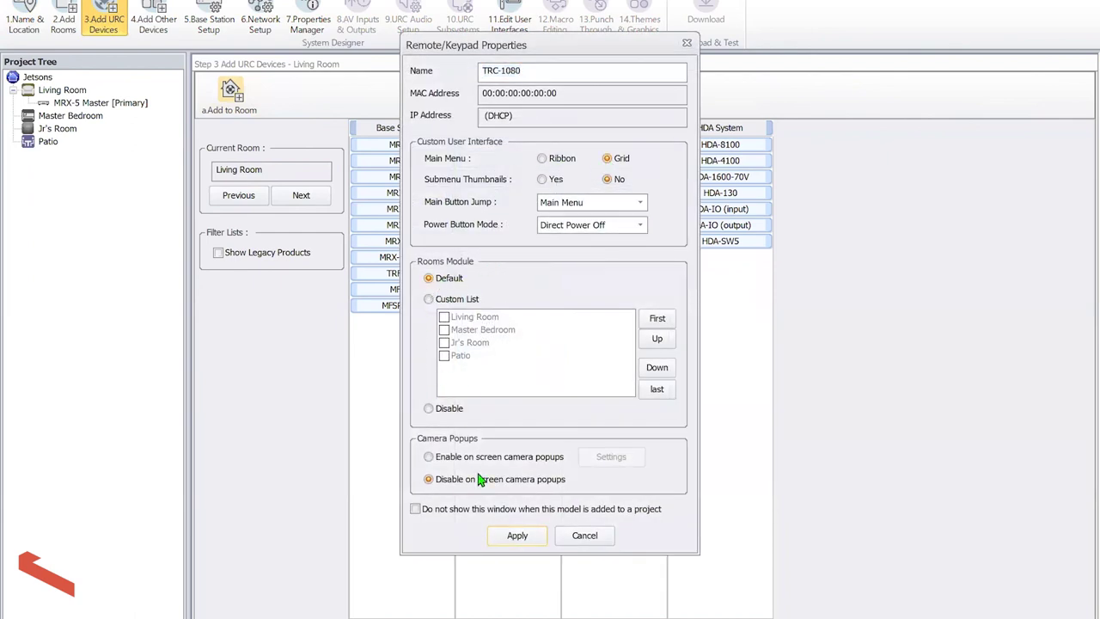
{"action": "left_click", "coordinate": [516, 534]}
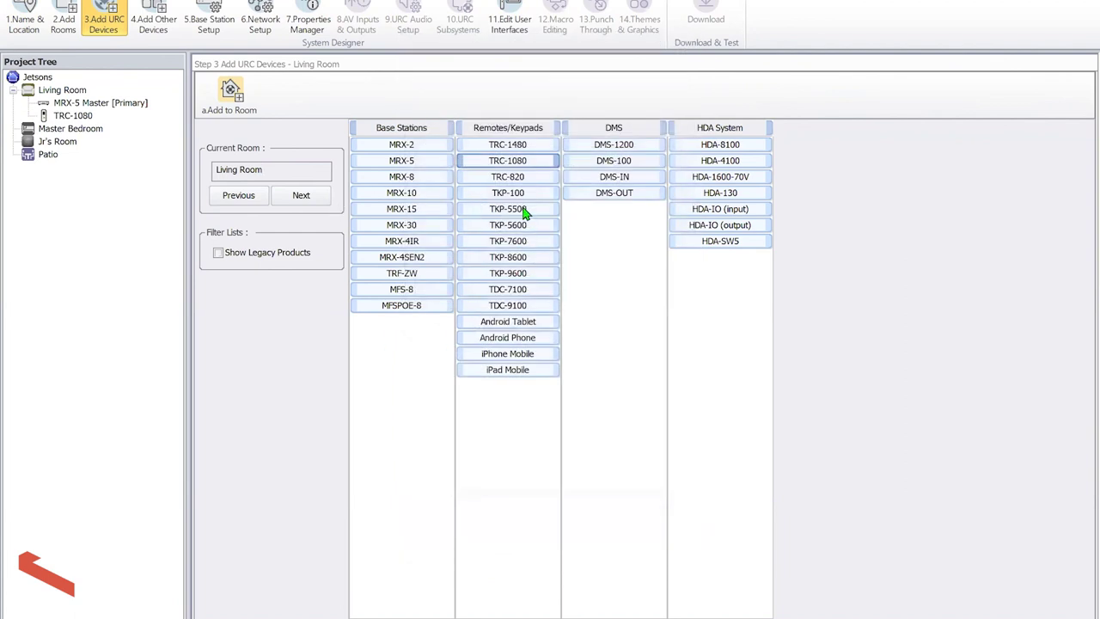
Add an iPad Mobile to the Living Room that requires a user access code
{"action": "left_click", "coordinate": [516, 371]}
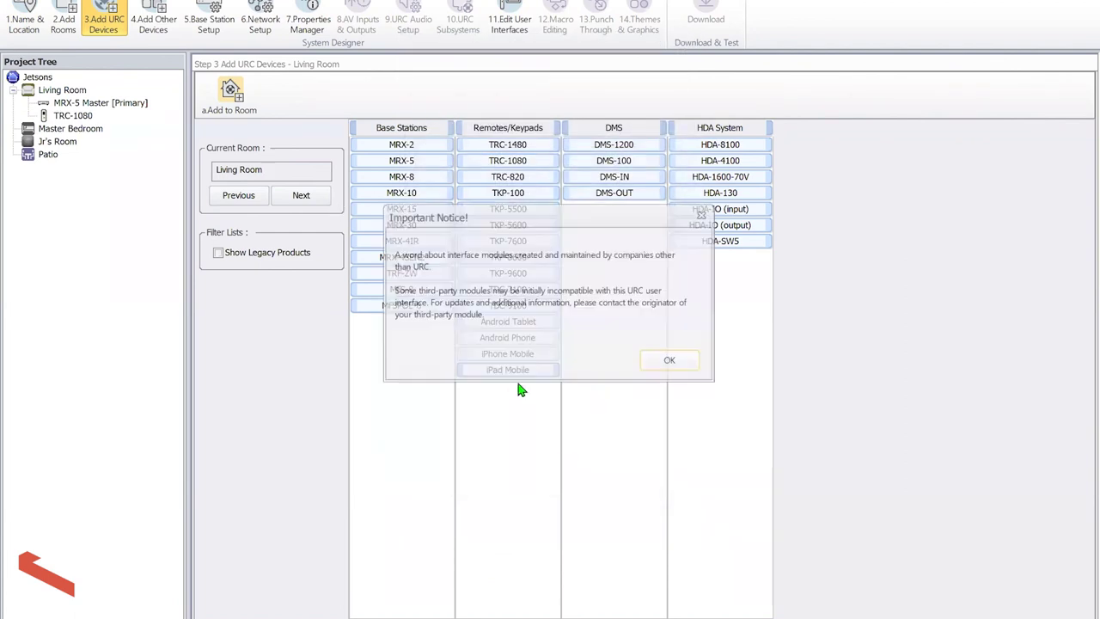
{"action": "left_click", "coordinate": [674, 361]}
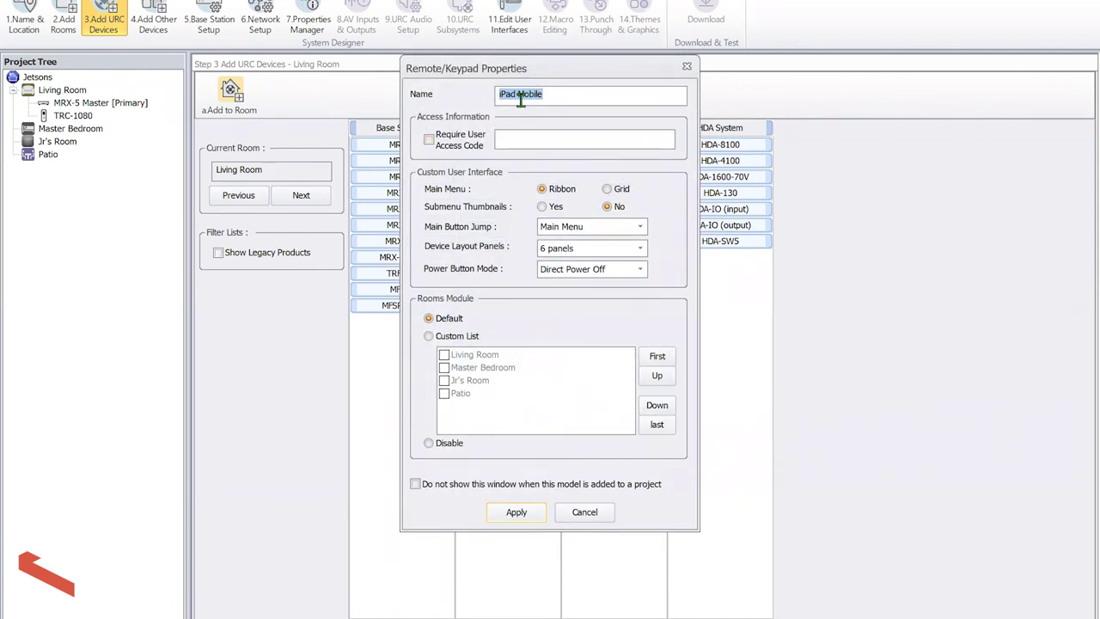
{"action": "left_click", "coordinate": [456, 141]}
{"action": "type", "text": "1234"}
{"action": "left_click", "coordinate": [510, 514]}
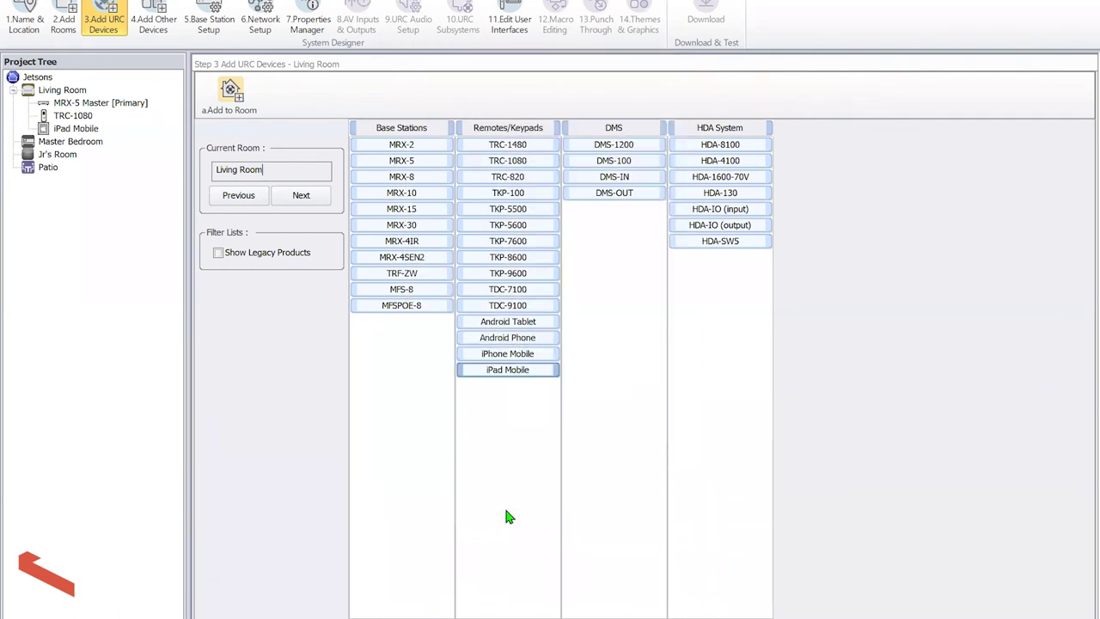
{"action": "left_click", "coordinate": [90, 104]}
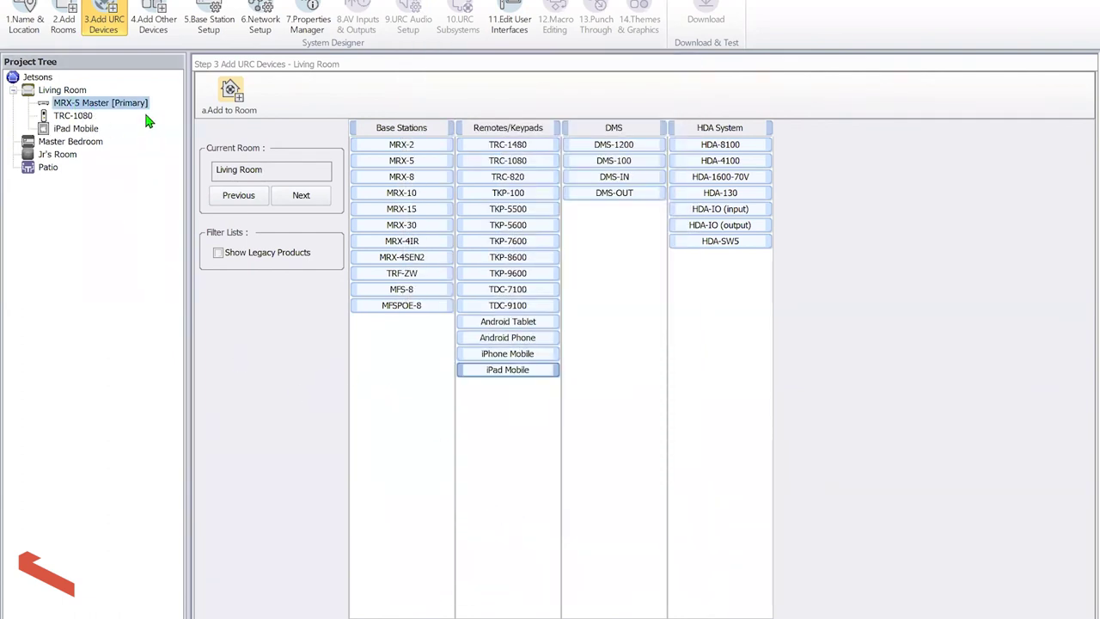
{"action": "left_click", "coordinate": [296, 196]}
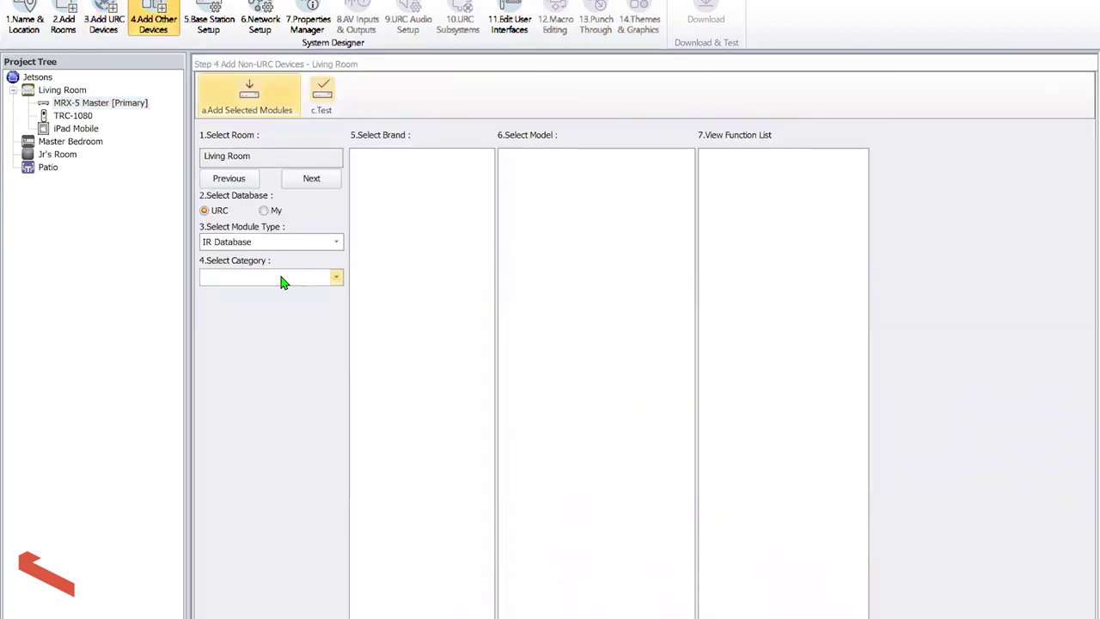
Add an AT&T U-VERSE cable box as the Cable device
{"action": "left_click", "coordinate": [283, 276]}
{"action": "left_click", "coordinate": [283, 327]}
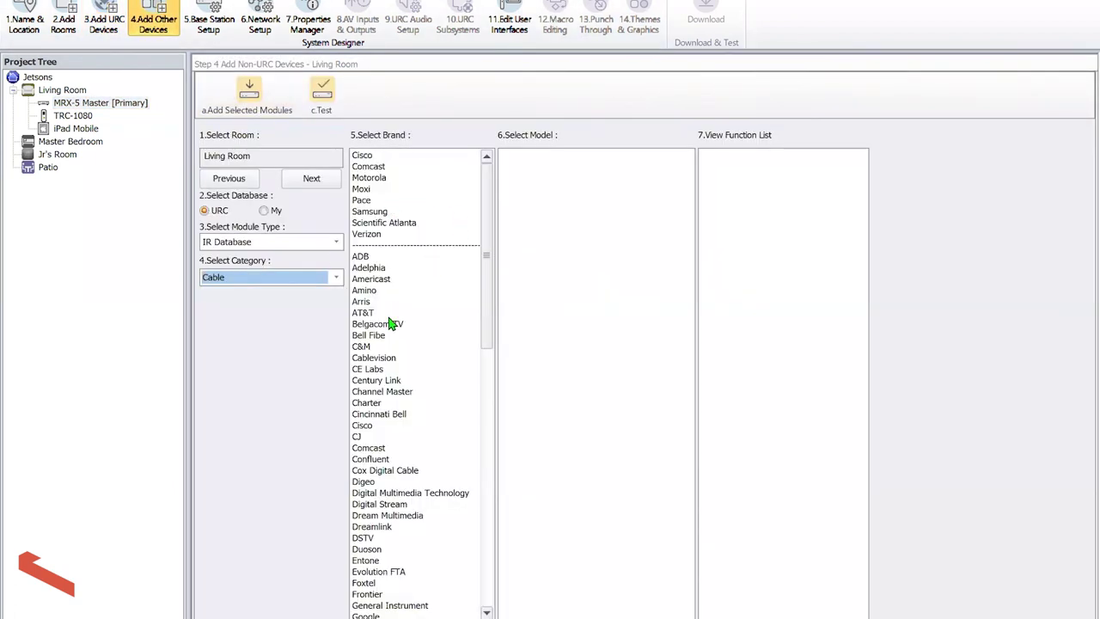
{"action": "left_click", "coordinate": [381, 301]}
{"action": "left_click", "coordinate": [384, 315]}
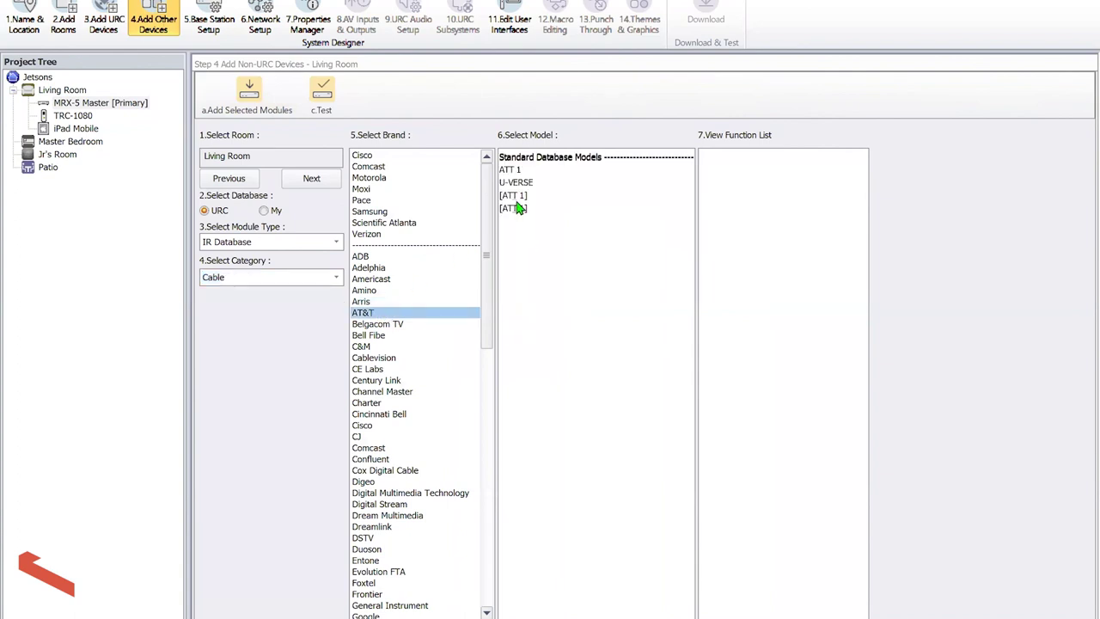
{"action": "left_click", "coordinate": [523, 184]}
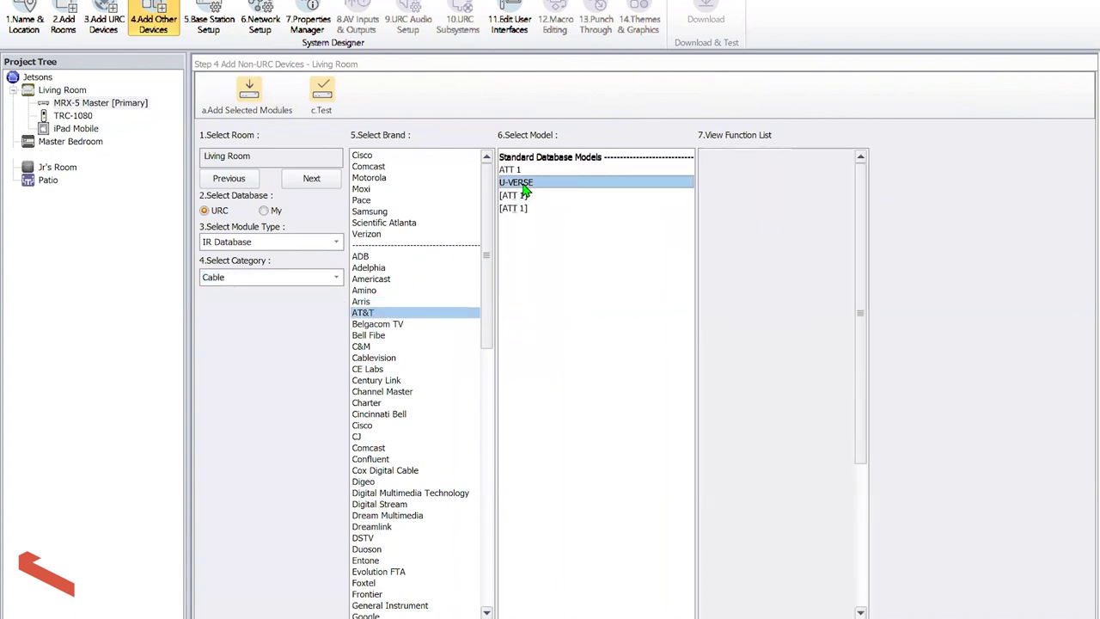
Add a Sony BDP-S780 Blu-ray player as the BluRay device
{"action": "left_click", "coordinate": [283, 284]}
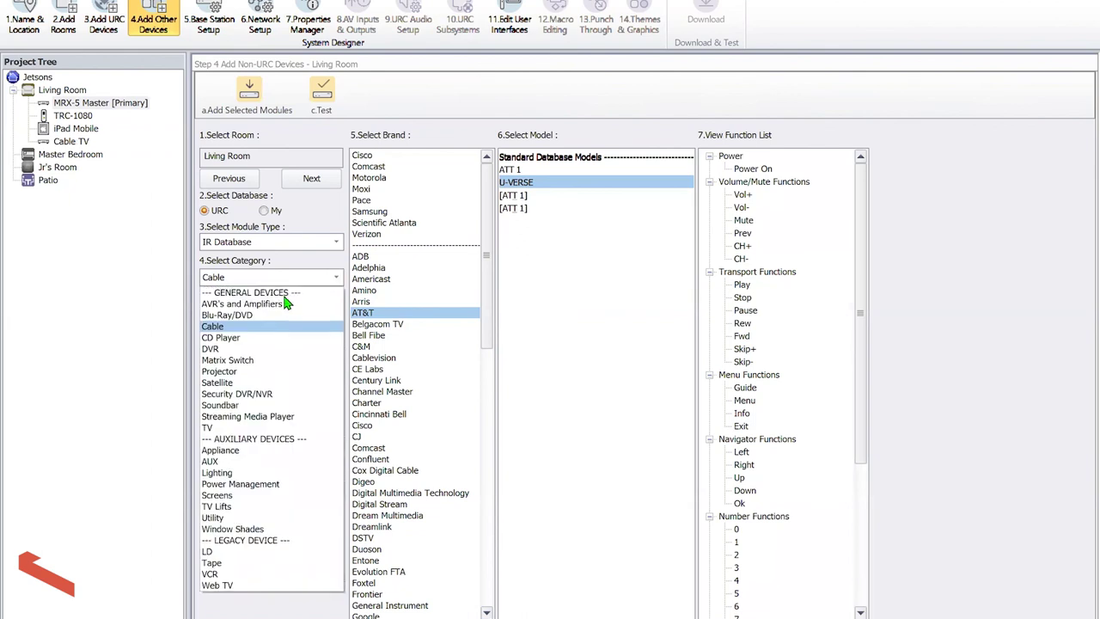
{"action": "left_click", "coordinate": [288, 320]}
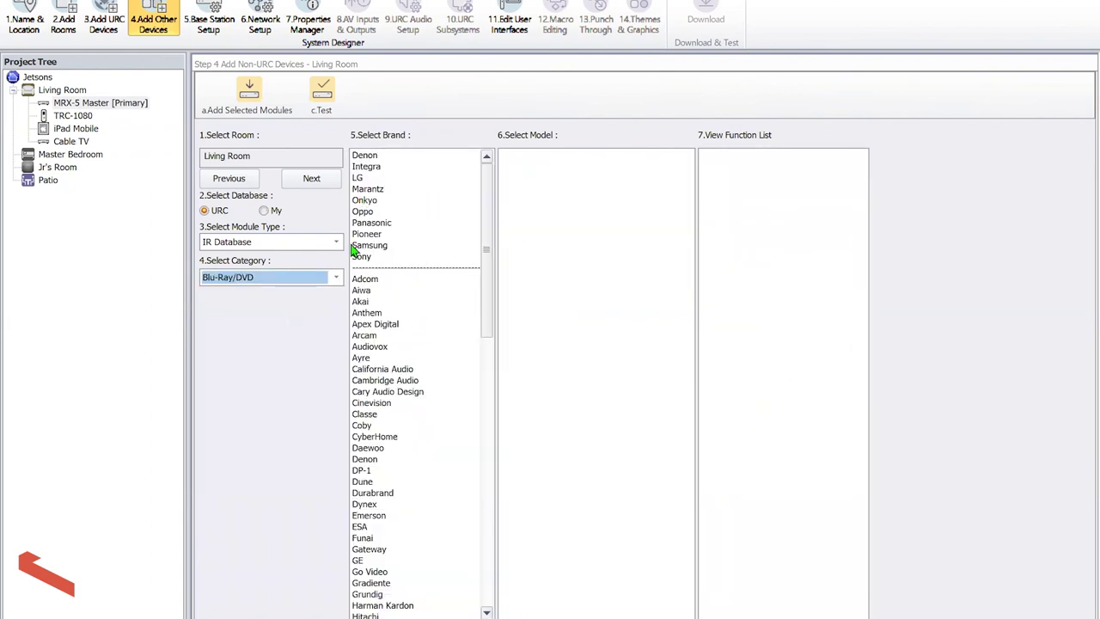
{"action": "left_click", "coordinate": [386, 257]}
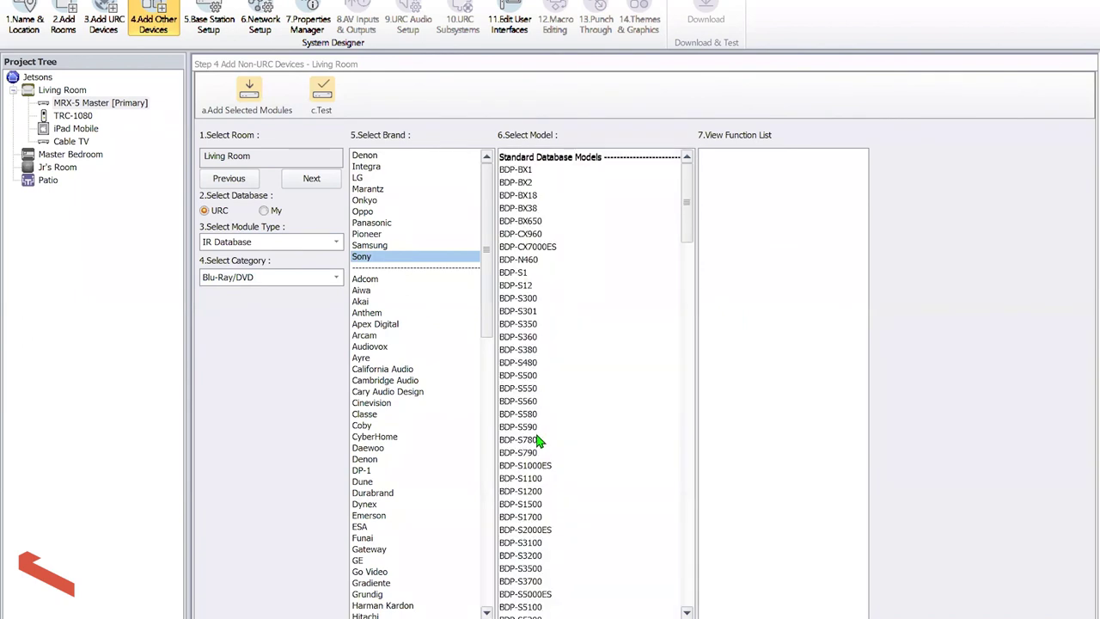
{"action": "left_click", "coordinate": [537, 440]}
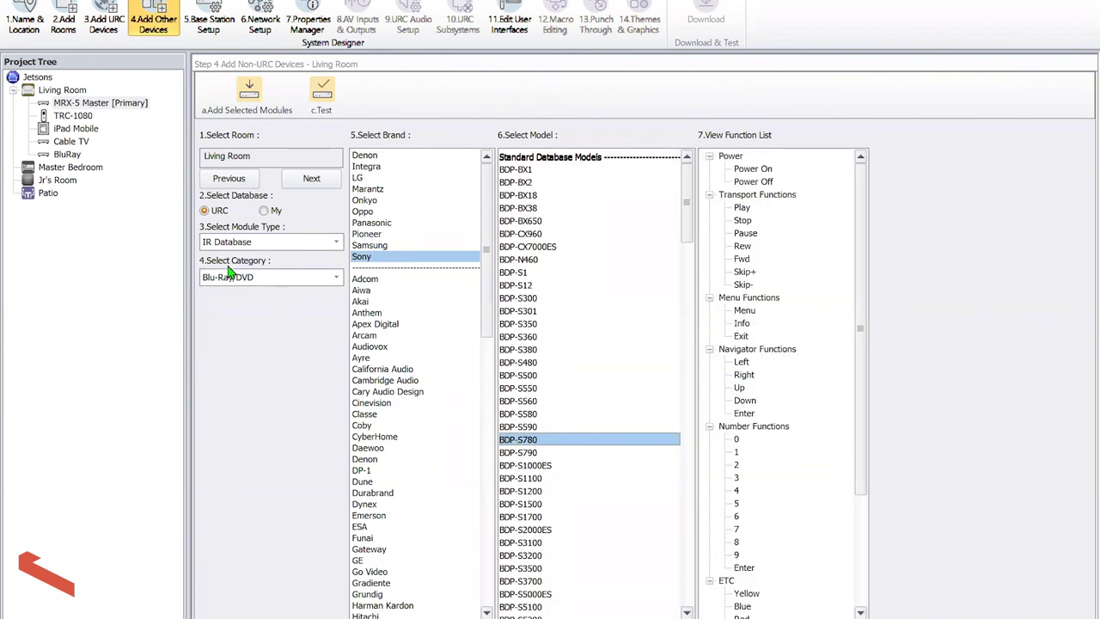
Add a Denon AVR-X6700H receiver from the RS232 AVR's and Amplifiers list
{"action": "left_click", "coordinate": [248, 243]}
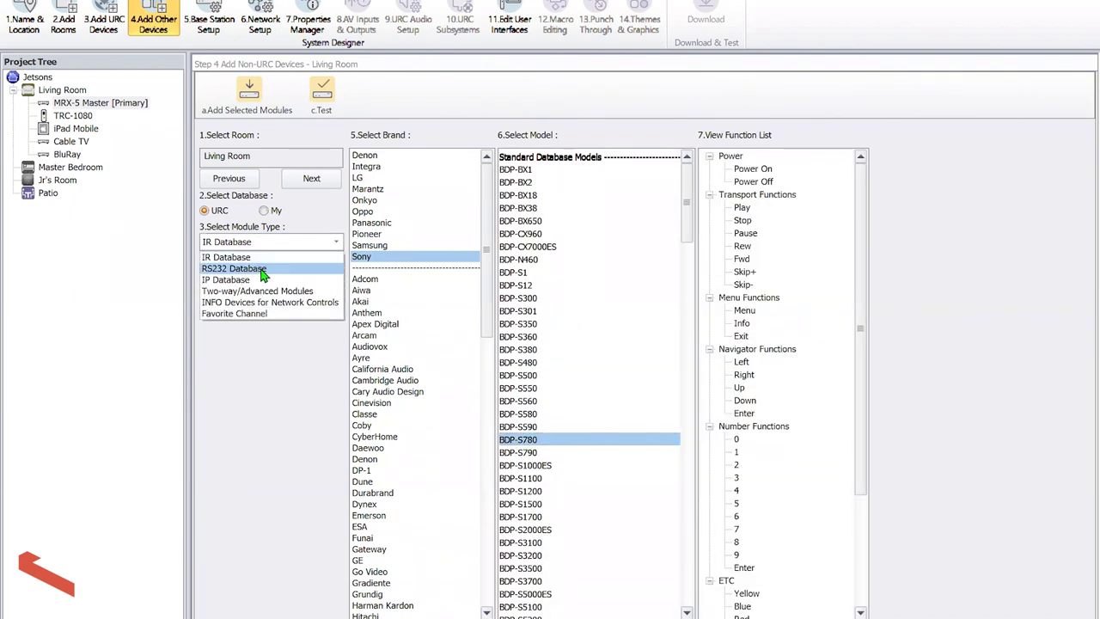
{"action": "left_click", "coordinate": [258, 269]}
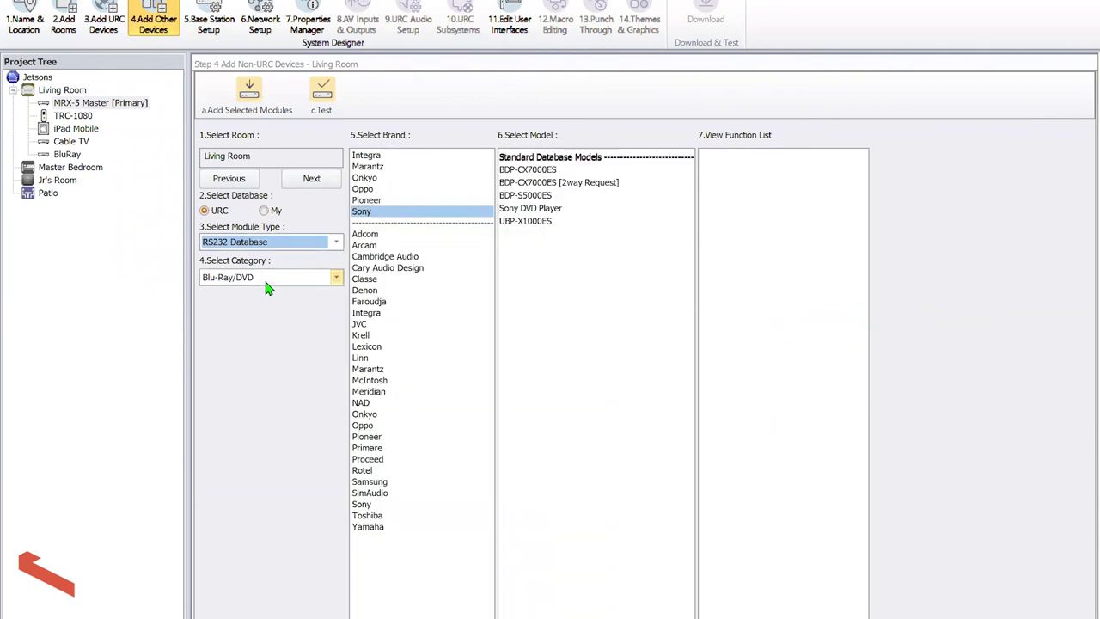
{"action": "left_click", "coordinate": [266, 278]}
{"action": "left_click", "coordinate": [220, 291]}
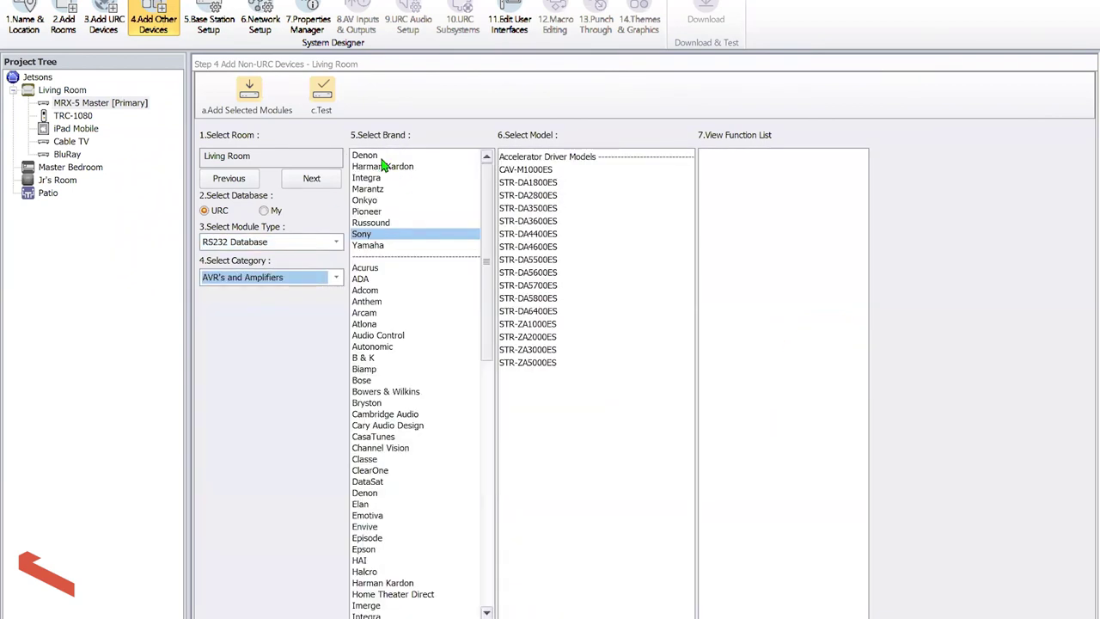
{"action": "left_click", "coordinate": [369, 156]}
{"action": "left_click_drag", "start_coordinate": [697, 223], "coordinate": [714, 533]}
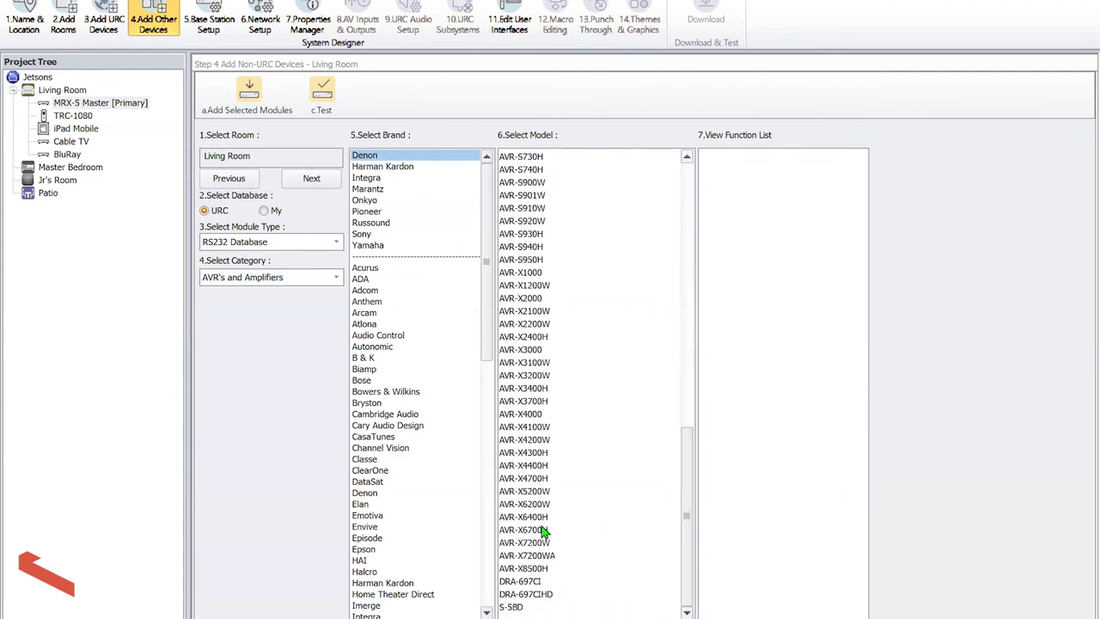
{"action": "double_click", "coordinate": [543, 530]}
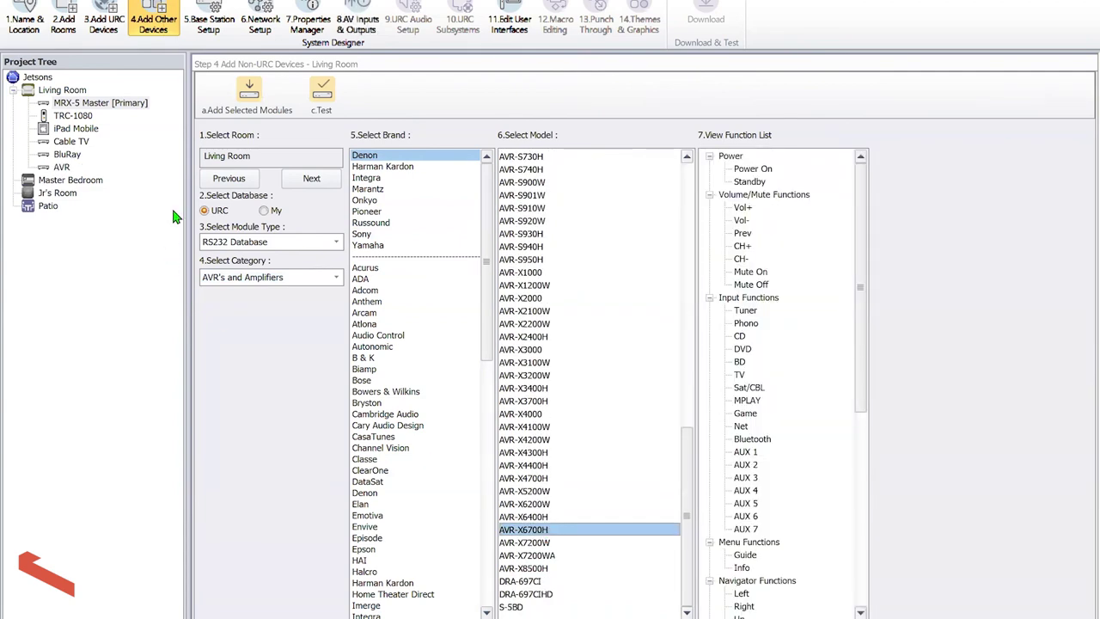
Add the IP-controlled Sony XBR-100Z9D TV to the Living Room
{"action": "left_click", "coordinate": [220, 242]}
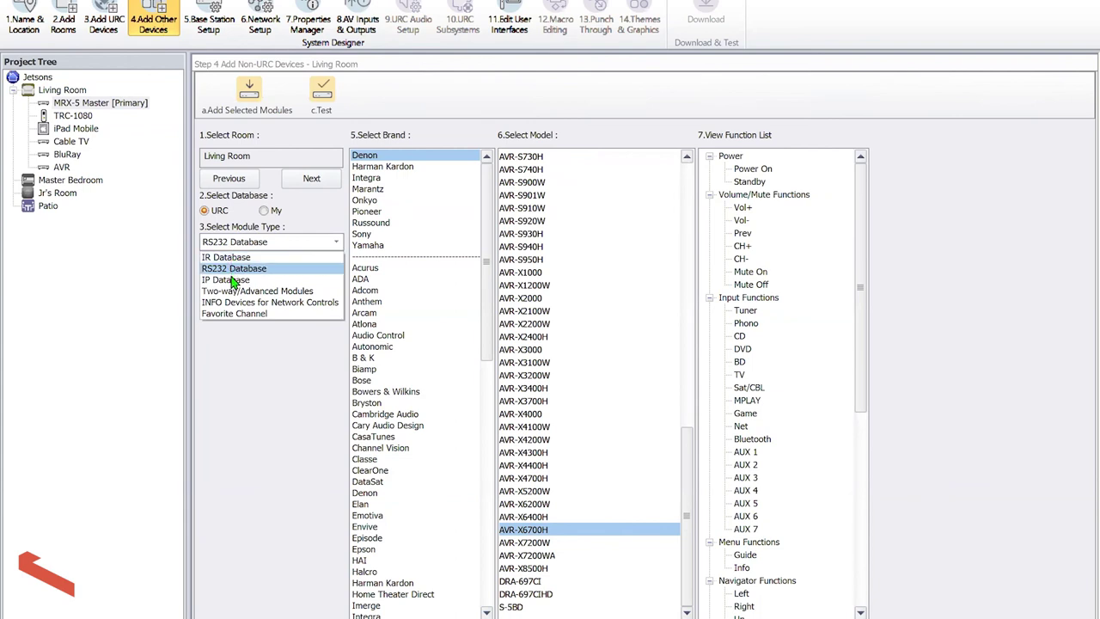
{"action": "left_click", "coordinate": [230, 279]}
{"action": "left_click", "coordinate": [335, 278]}
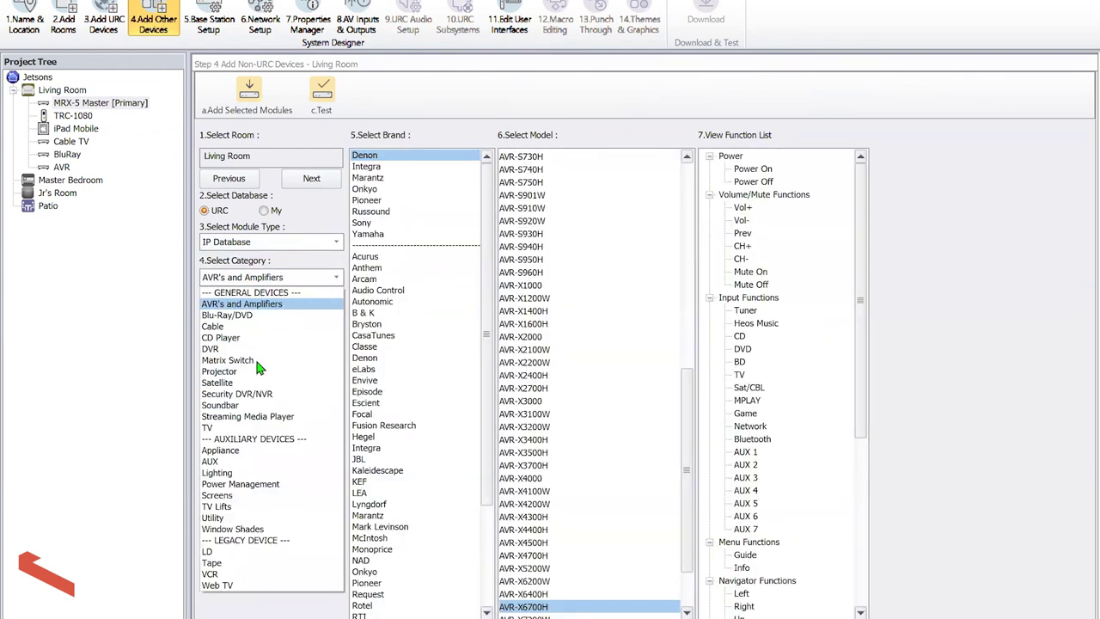
{"action": "left_click", "coordinate": [256, 427]}
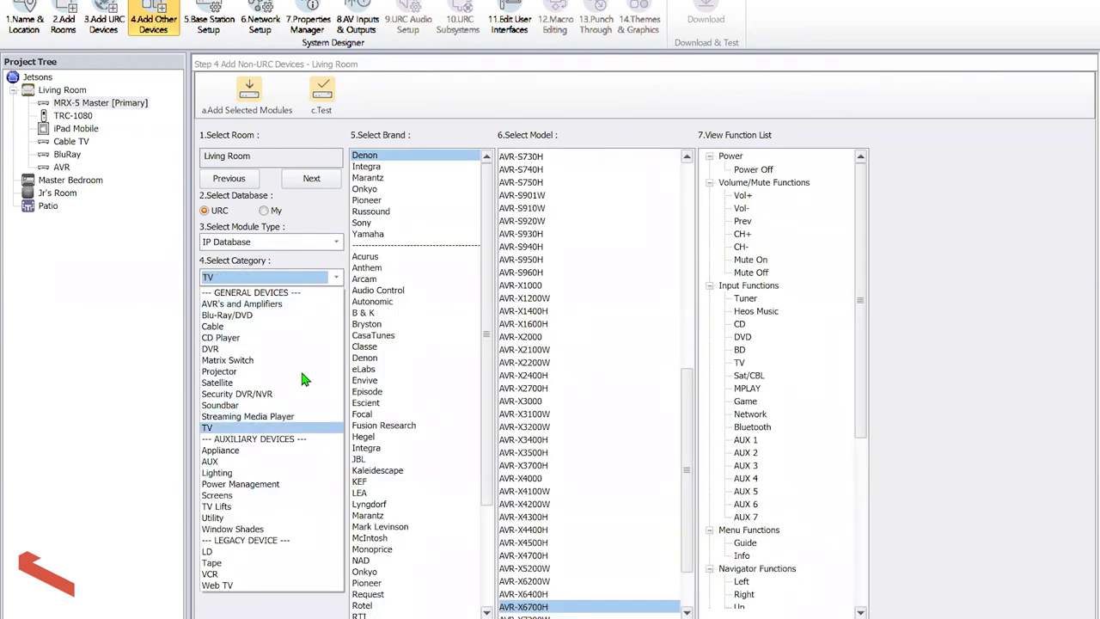
{"action": "left_click", "coordinate": [375, 190]}
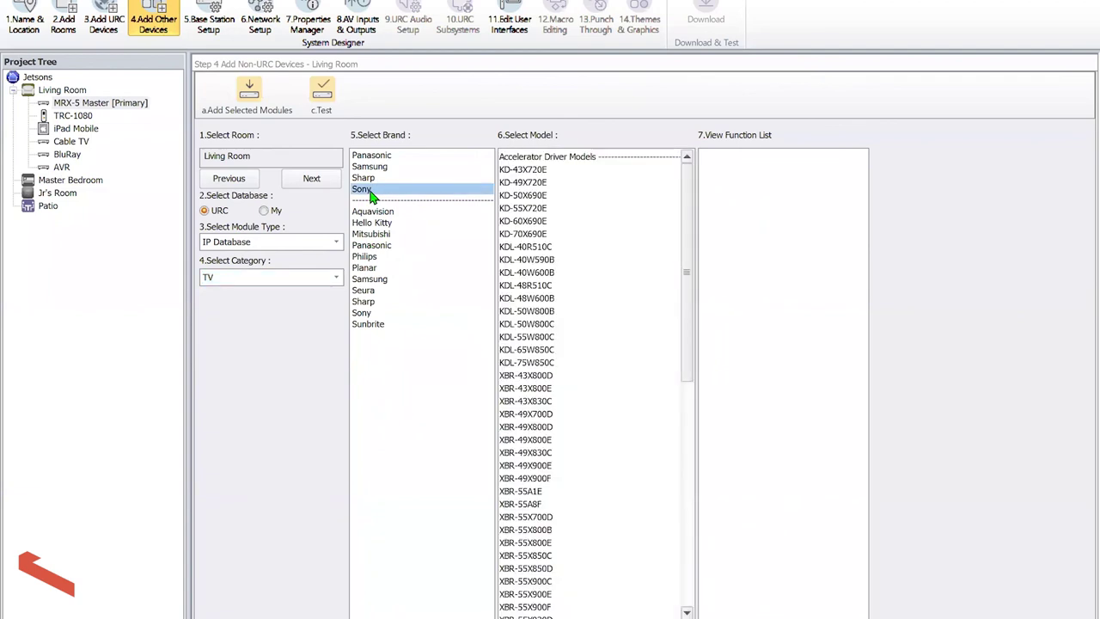
{"action": "left_click_drag", "start_coordinate": [686, 209], "coordinate": [662, 538]}
{"action": "double_click", "coordinate": [542, 593]}
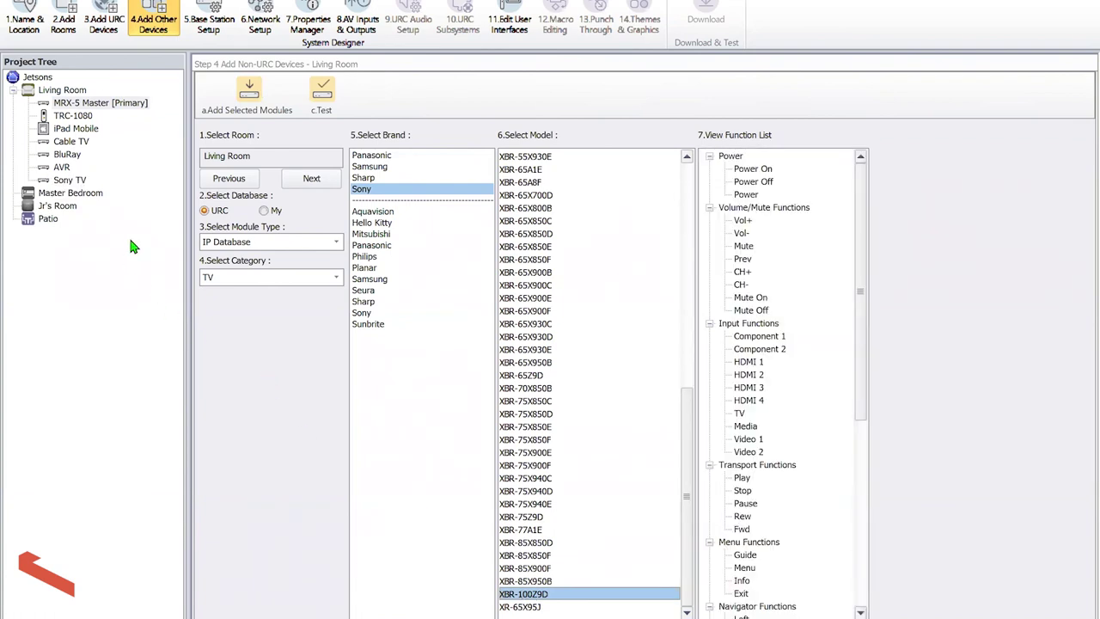
{"action": "left_click", "coordinate": [209, 24]}
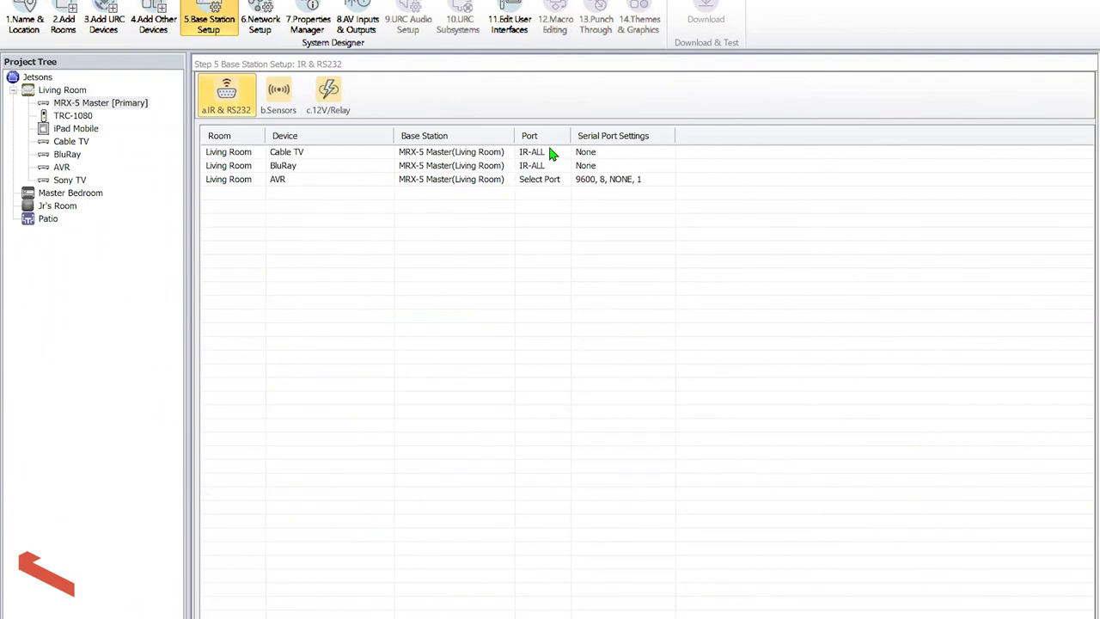
In the IR & RS232 port table, set Cable TV to IR-1, BluRay to IR-2, AVR to RS232-1
{"action": "left_click", "coordinate": [550, 153]}
{"action": "left_click", "coordinate": [535, 178]}
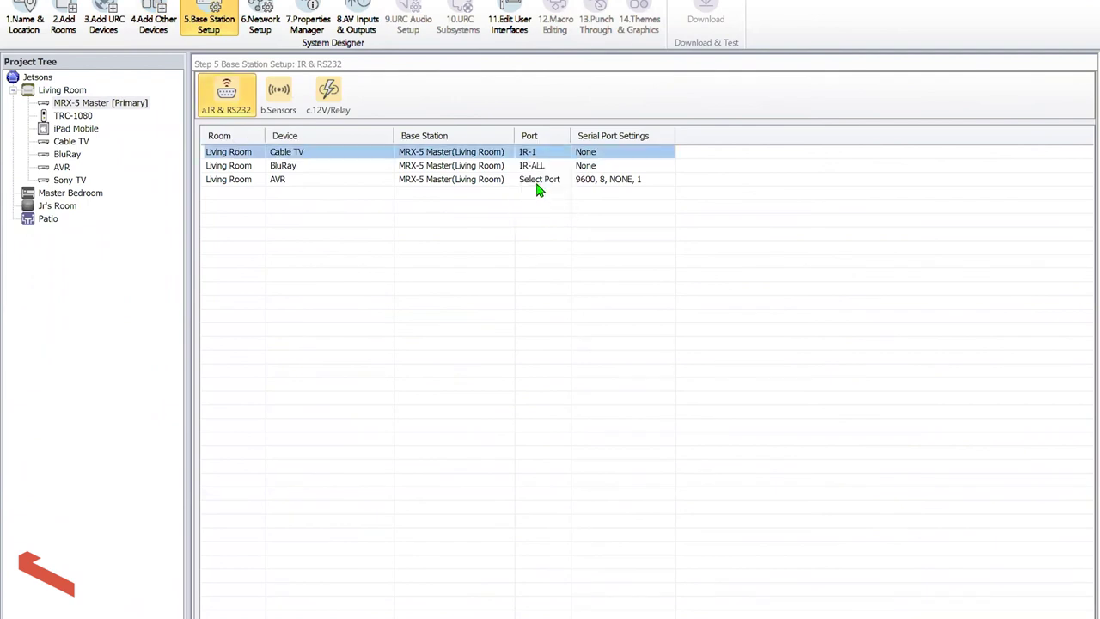
{"action": "left_click", "coordinate": [535, 166]}
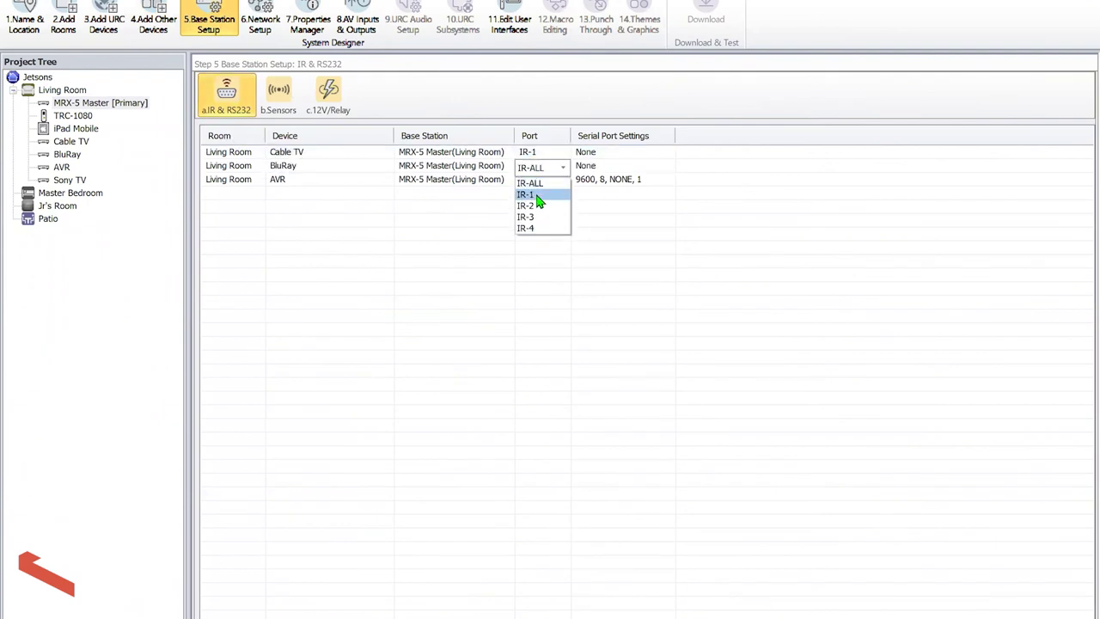
{"action": "left_click", "coordinate": [535, 206]}
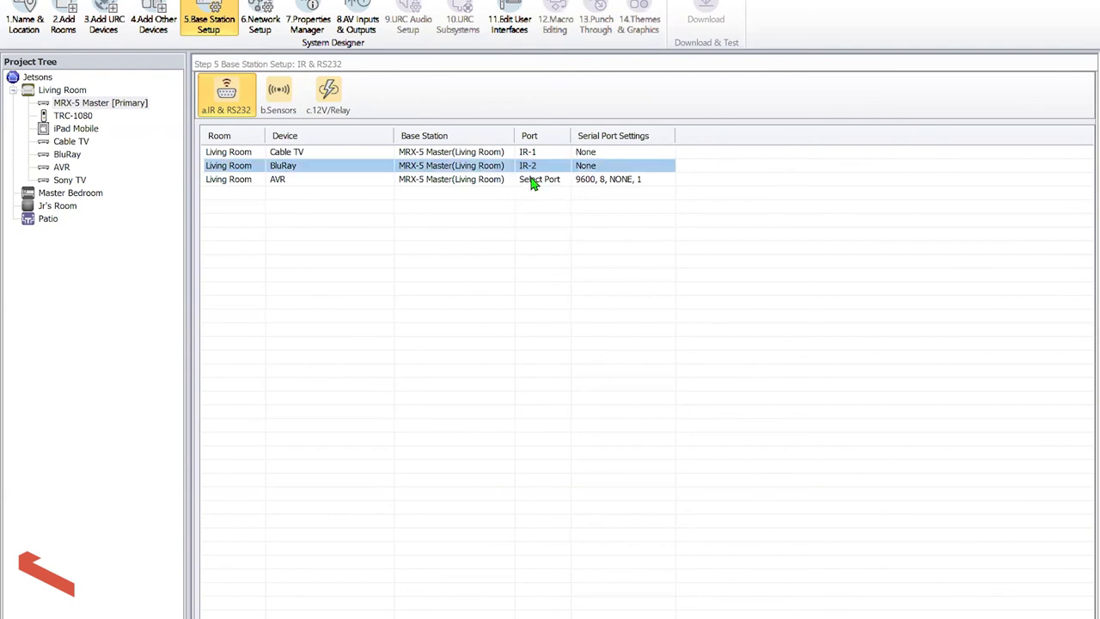
{"action": "left_click", "coordinate": [532, 184]}
{"action": "left_click", "coordinate": [533, 199]}
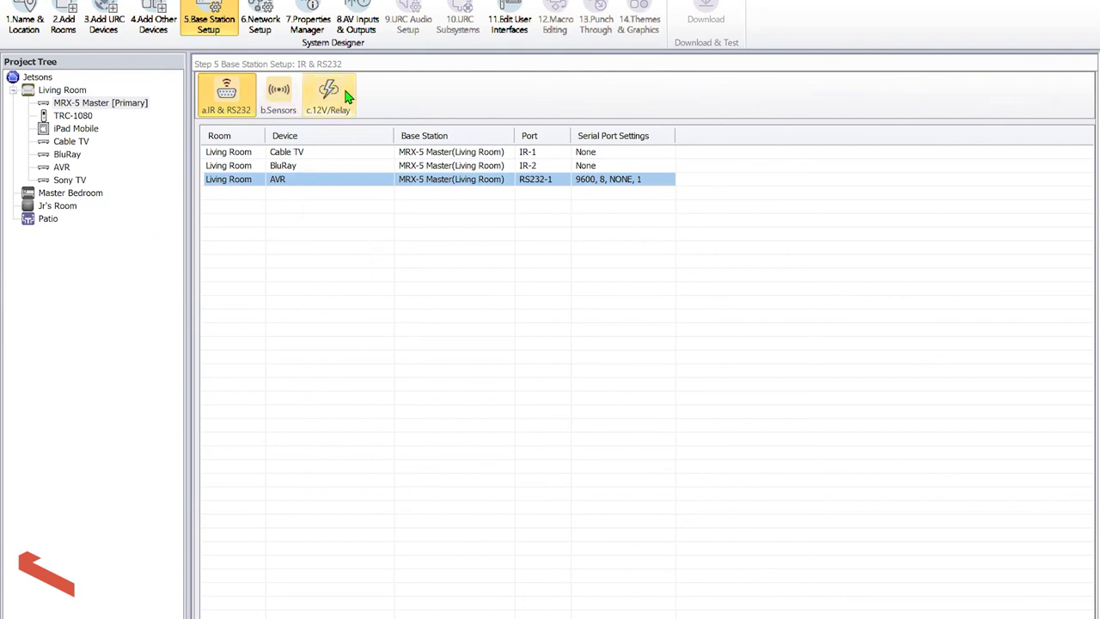
Add a wireless network with SSID URC, WPA/WPA2 security and its network key
{"action": "left_click", "coordinate": [262, 19]}
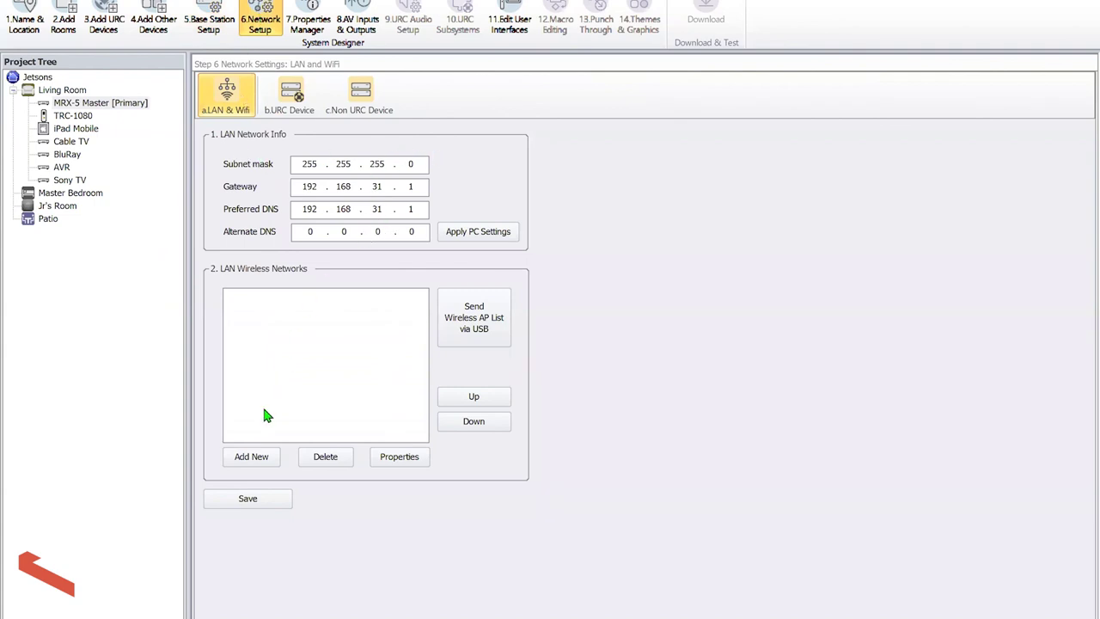
{"action": "left_click", "coordinate": [252, 457]}
{"action": "type", "text": "URC"}
{"action": "key", "text": "Tab"}
{"action": "key", "text": "Tab"}
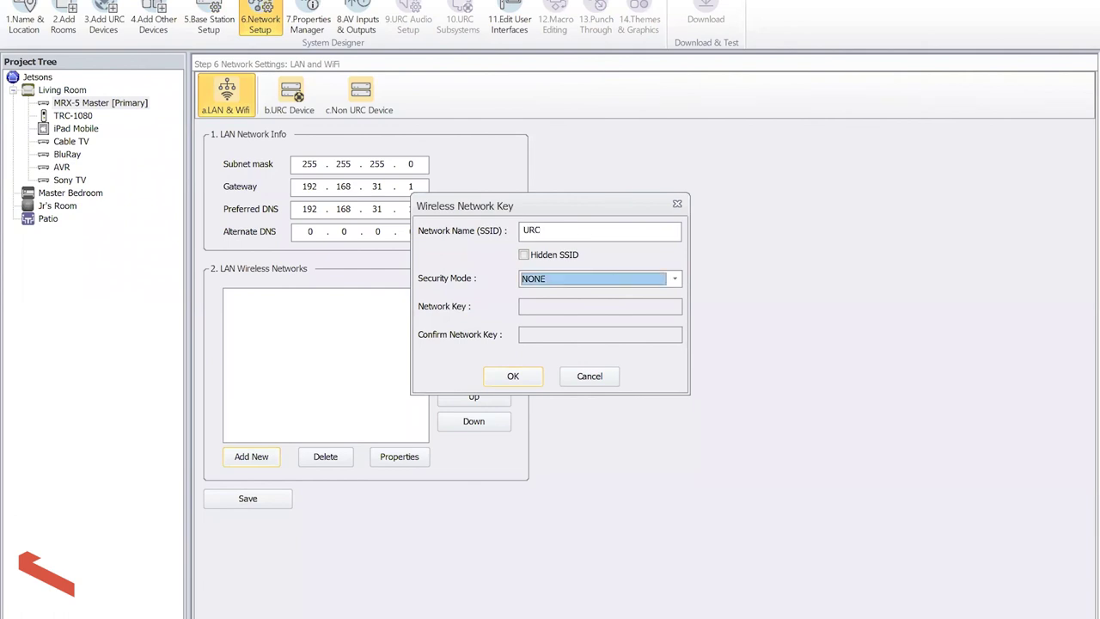
{"action": "key", "text": "Down"}
{"action": "key", "text": "Tab"}
{"action": "type", "text": "123456712345678"}
{"action": "left_click", "coordinate": [513, 377]}
Save the LAN and WiFi settings, confirming the save, and show the URC Device list
{"action": "left_click", "coordinate": [246, 505]}
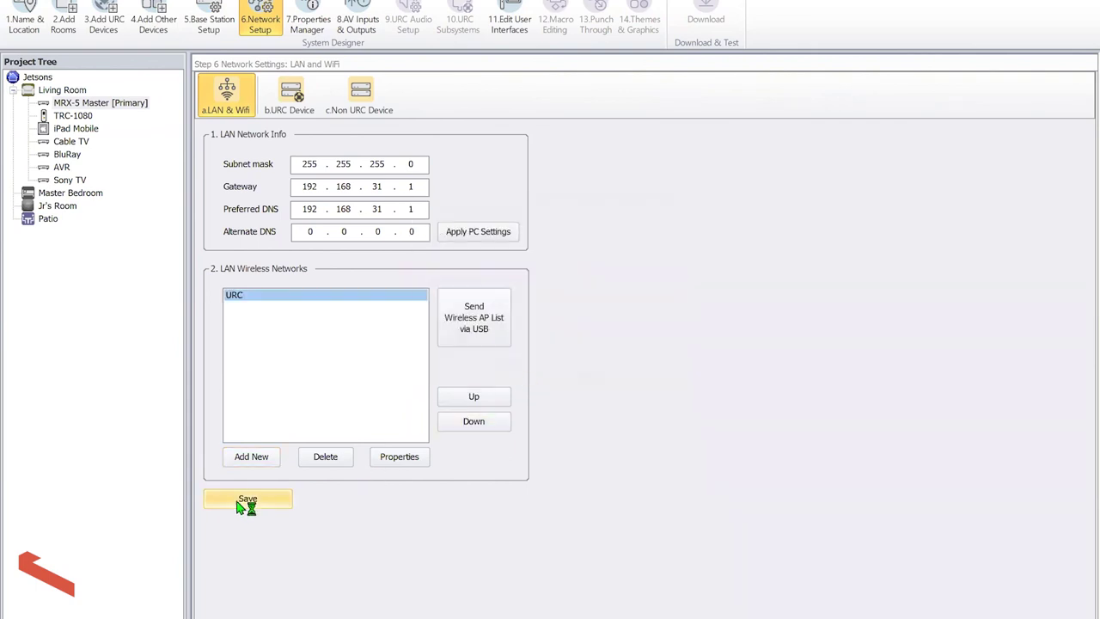
{"action": "left_click", "coordinate": [273, 82]}
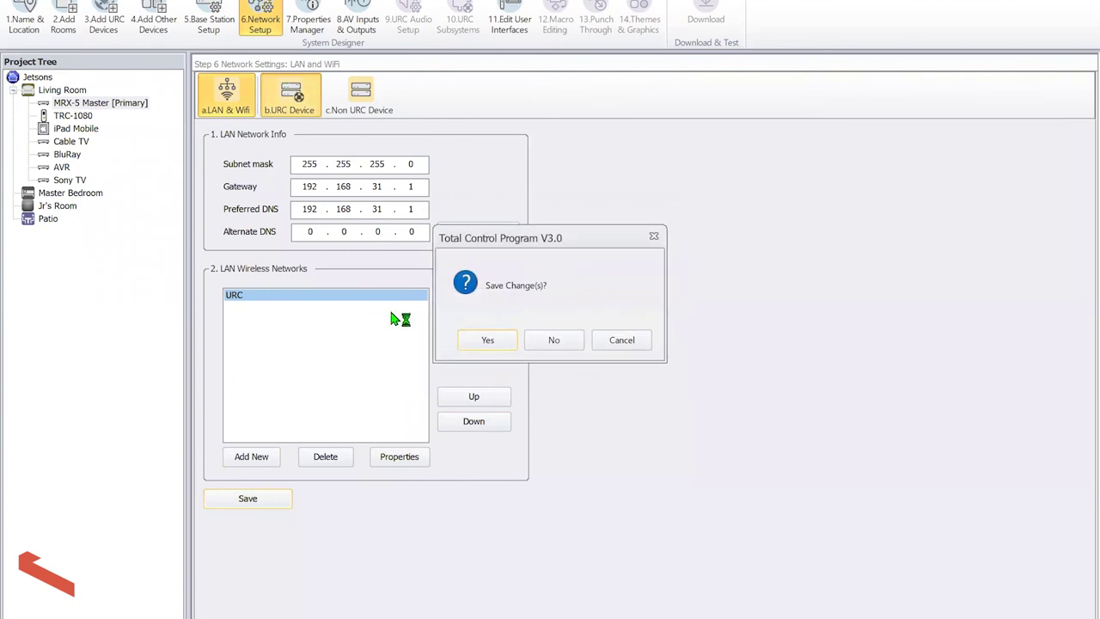
{"action": "left_click", "coordinate": [488, 339]}
Refresh discovery and assign the discovered network address to the TRC-1080
{"action": "left_click", "coordinate": [244, 158]}
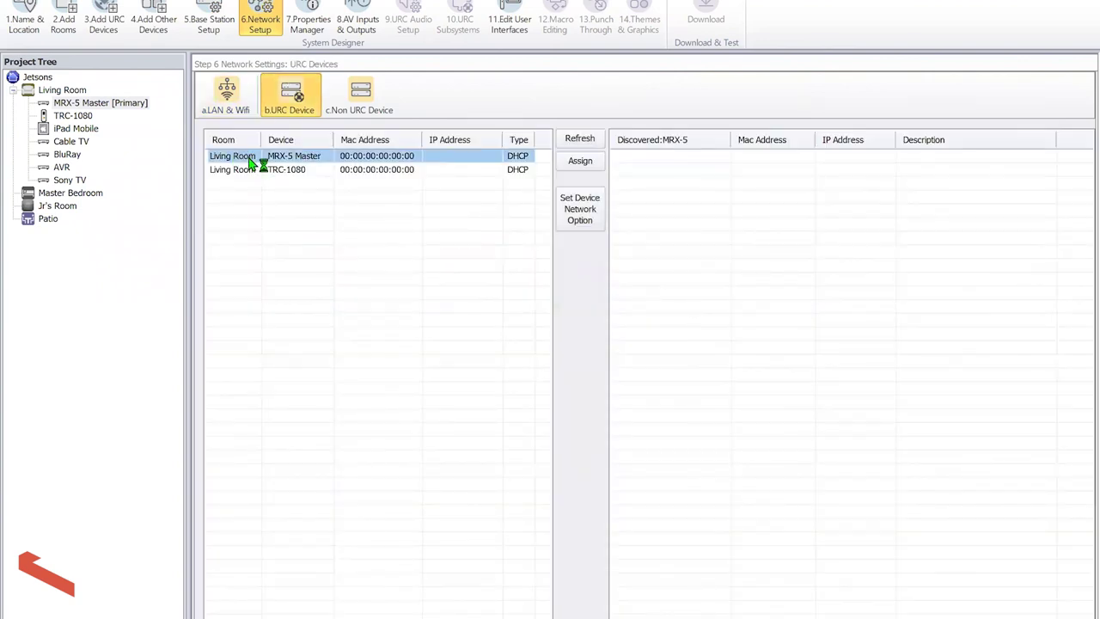
{"action": "left_click", "coordinate": [524, 169]}
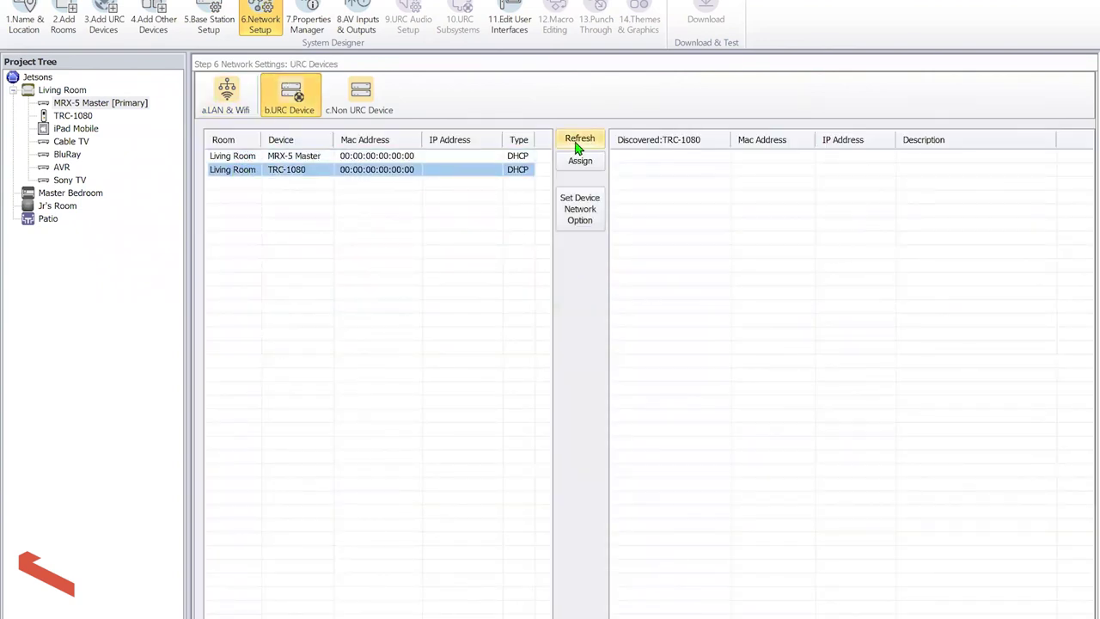
{"action": "left_click", "coordinate": [579, 138]}
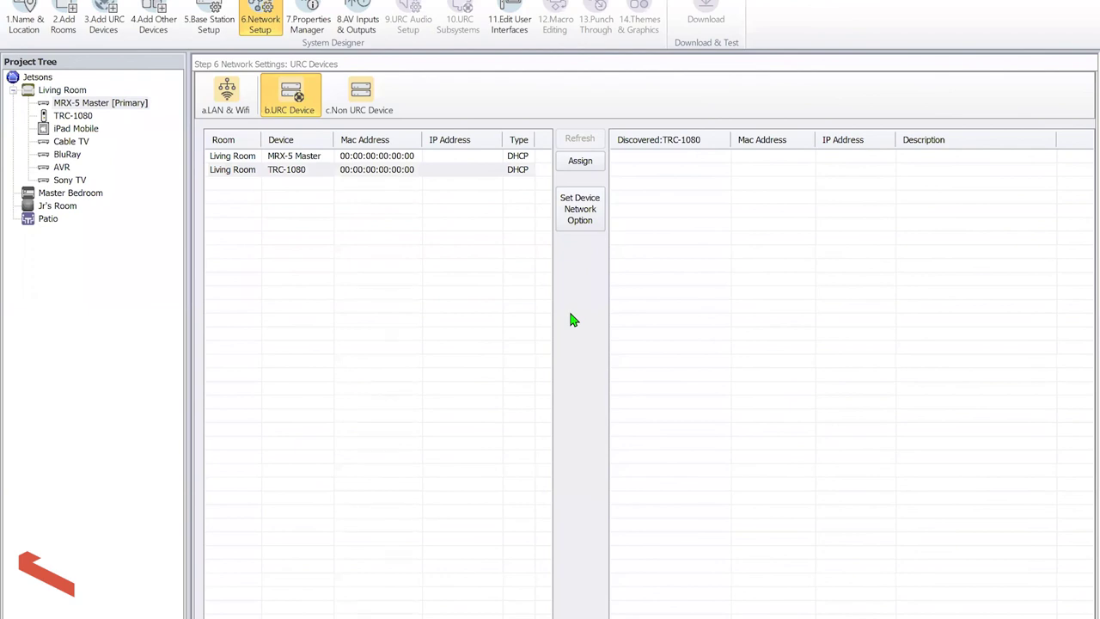
{"action": "left_click", "coordinate": [653, 161]}
{"action": "left_click", "coordinate": [587, 165]}
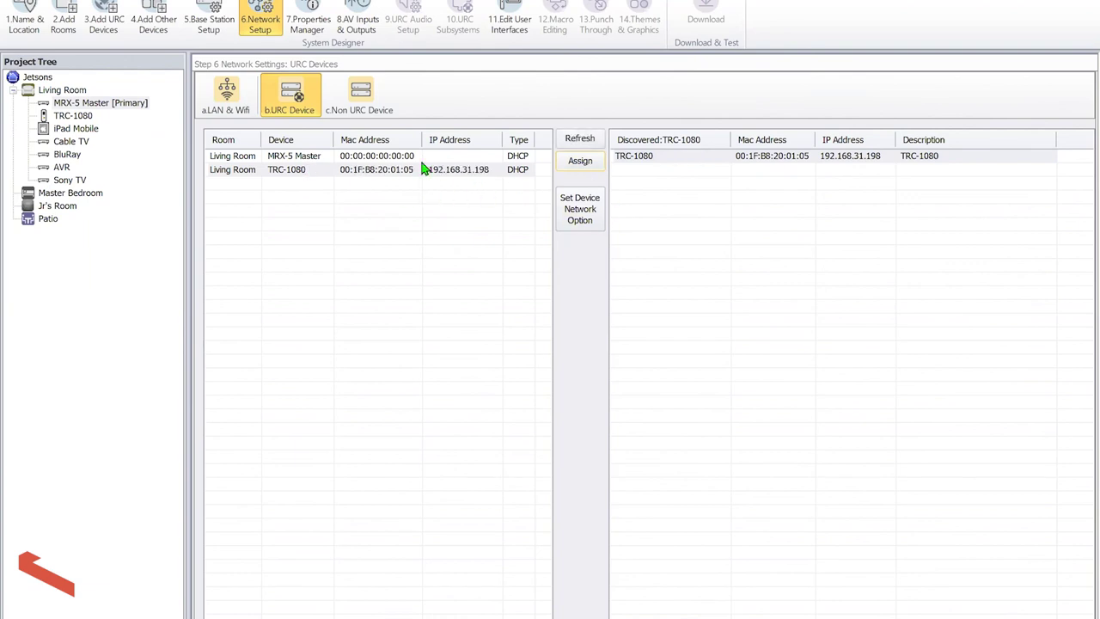
Give the Sony TV the IP address 192.168.24.220 in the Non URC Device list
{"action": "left_click", "coordinate": [363, 110]}
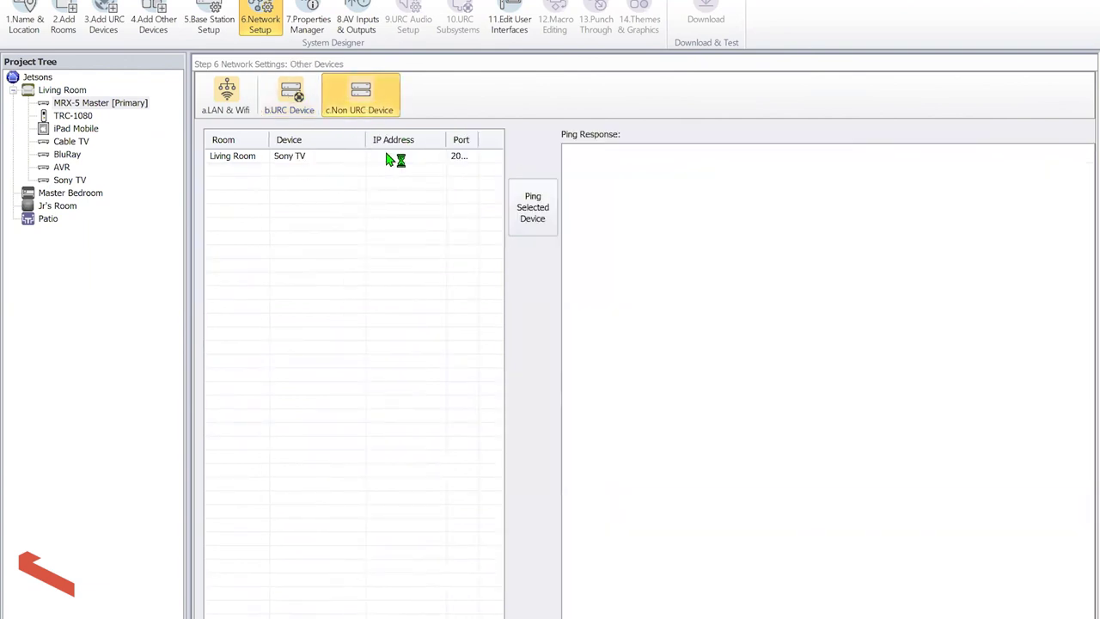
{"action": "left_click", "coordinate": [415, 156]}
{"action": "type", "text": "192.168"}
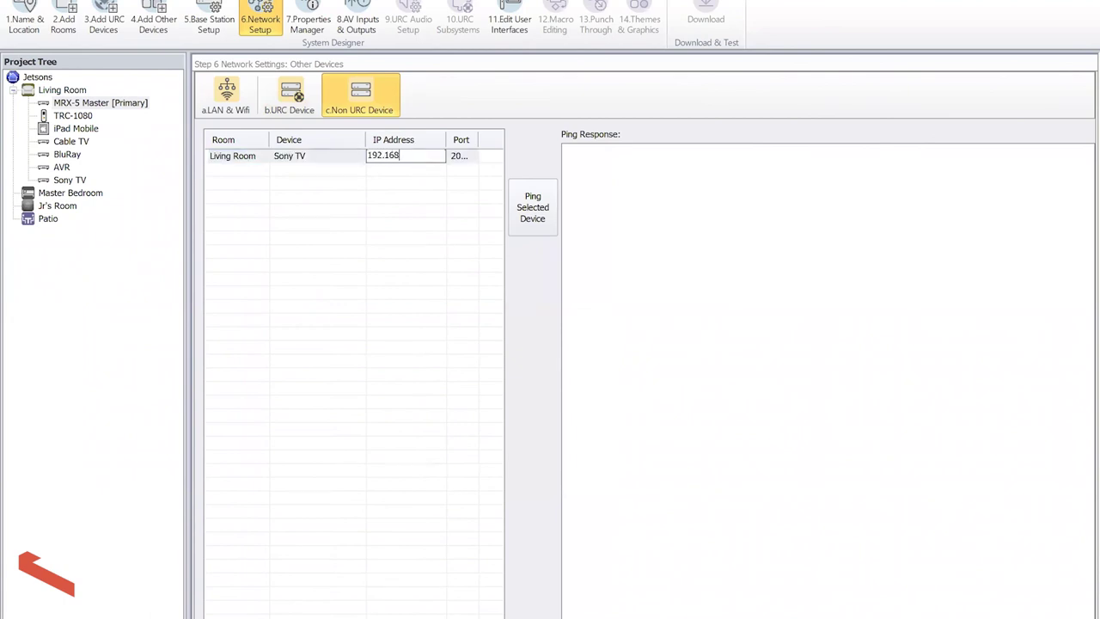
{"action": "type", "text": ".24.220"}
{"action": "left_click", "coordinate": [418, 162]}
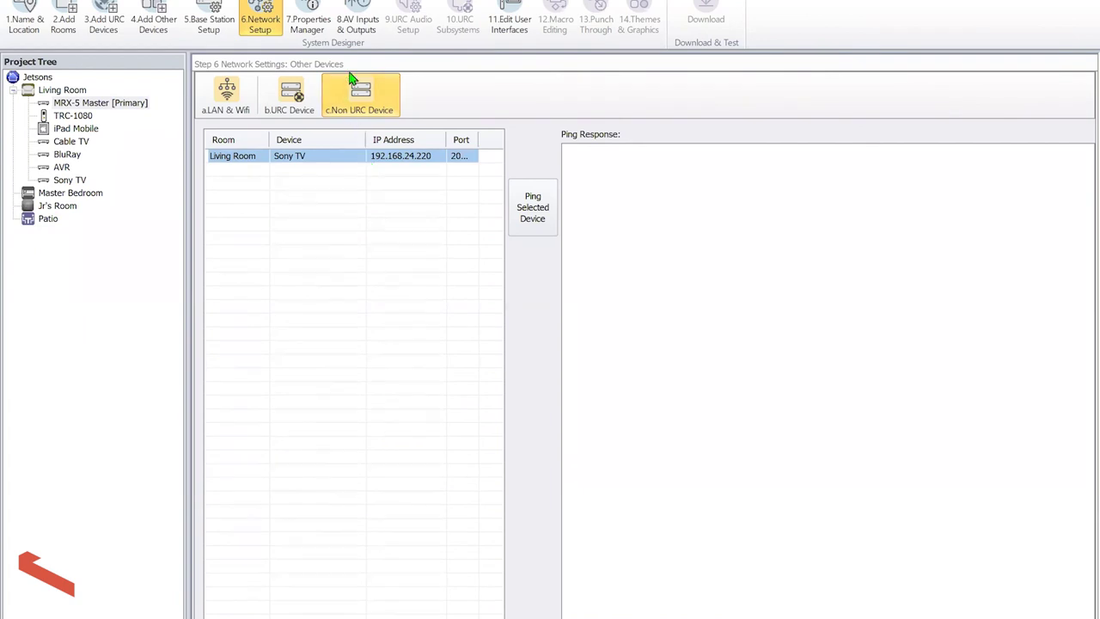
{"action": "left_click", "coordinate": [321, 11]}
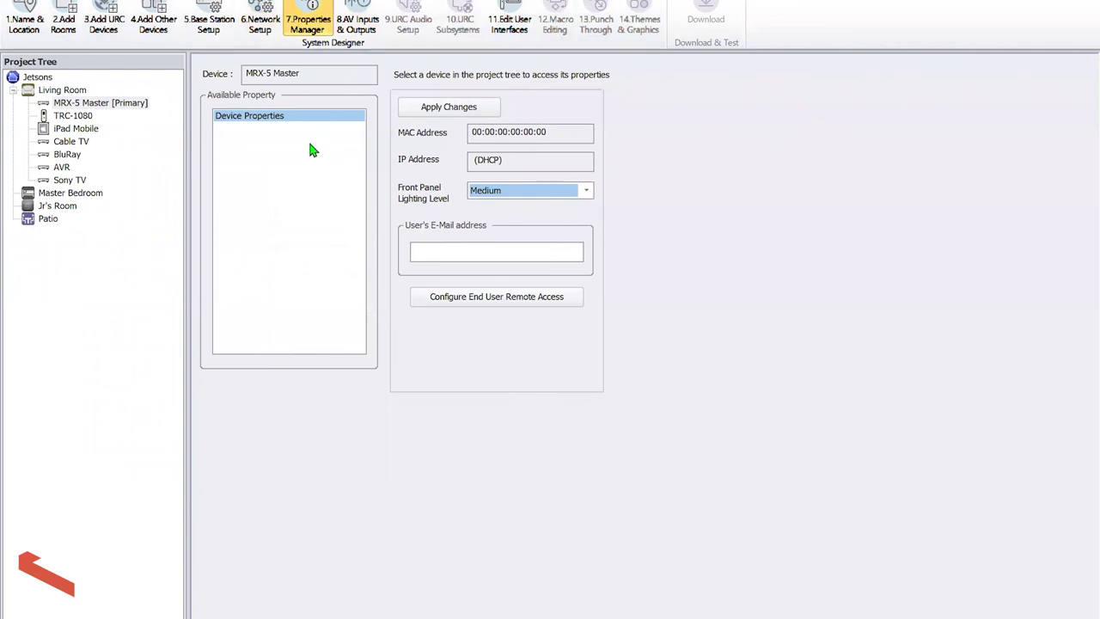
Connect Cable TV to the AVR's SAT/CBL input and BluRay to its BD input
{"action": "left_click", "coordinate": [366, 10]}
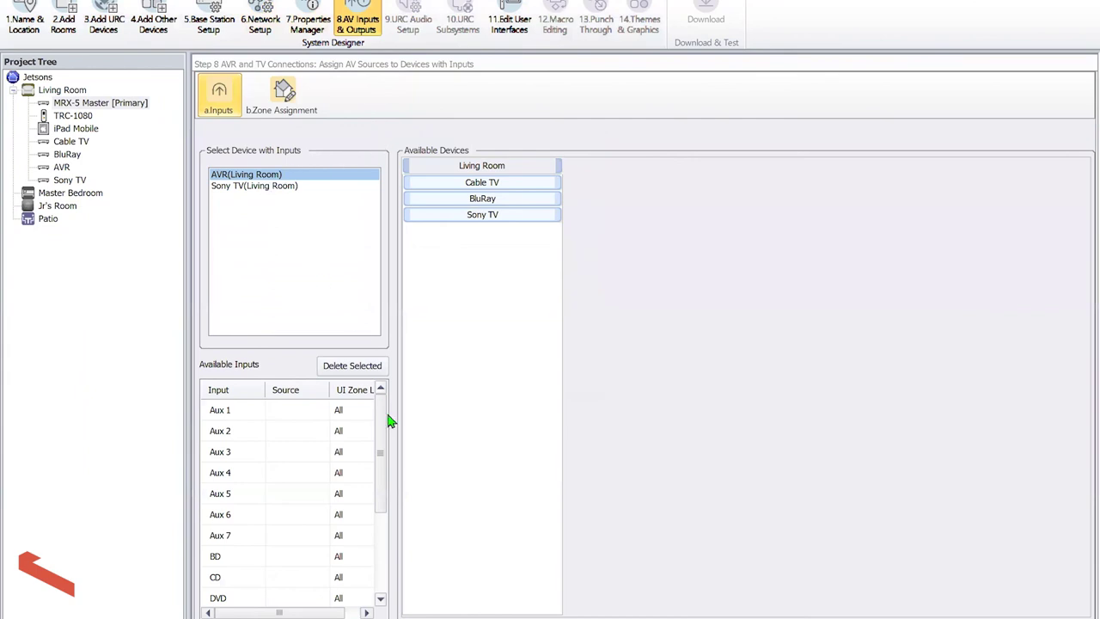
{"action": "left_click_drag", "start_coordinate": [385, 437], "coordinate": [388, 527]}
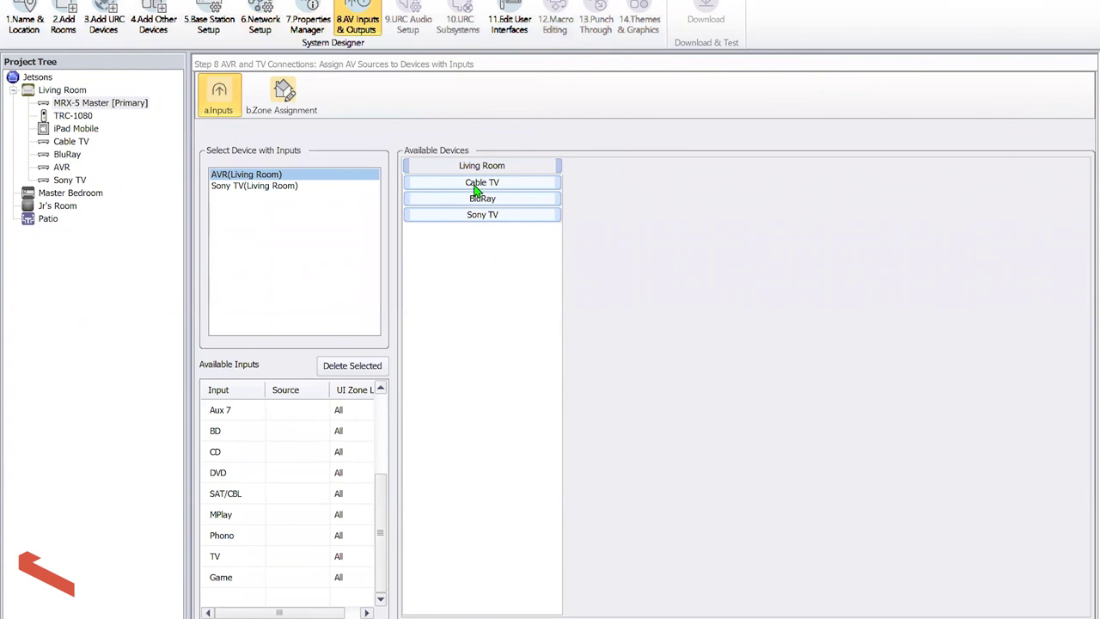
{"action": "left_click_drag", "start_coordinate": [482, 219], "coordinate": [296, 499]}
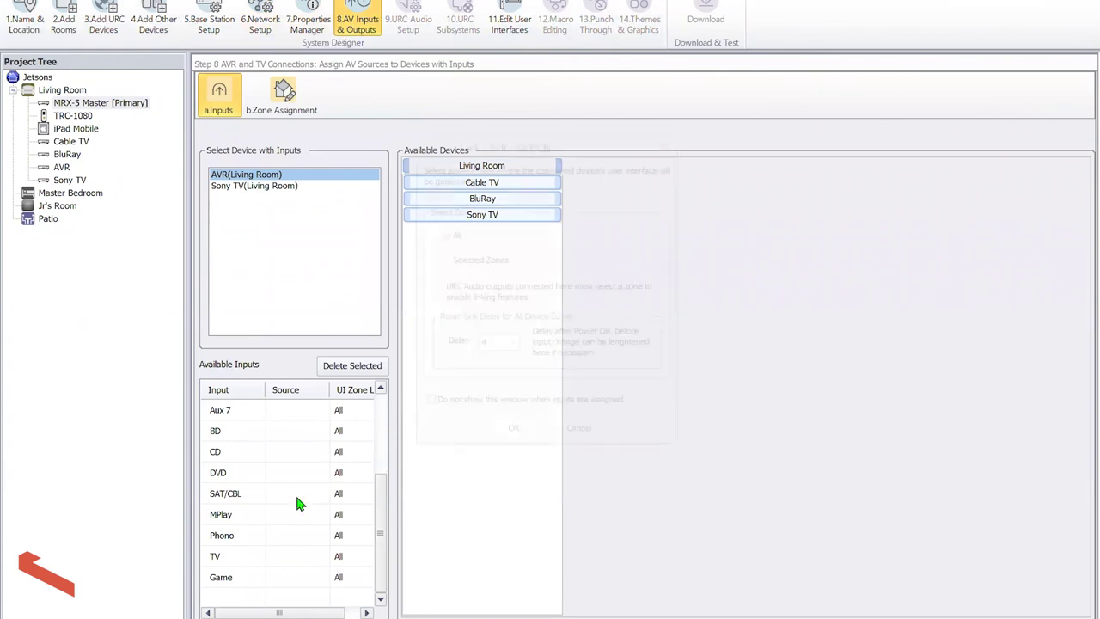
{"action": "left_click", "coordinate": [511, 437]}
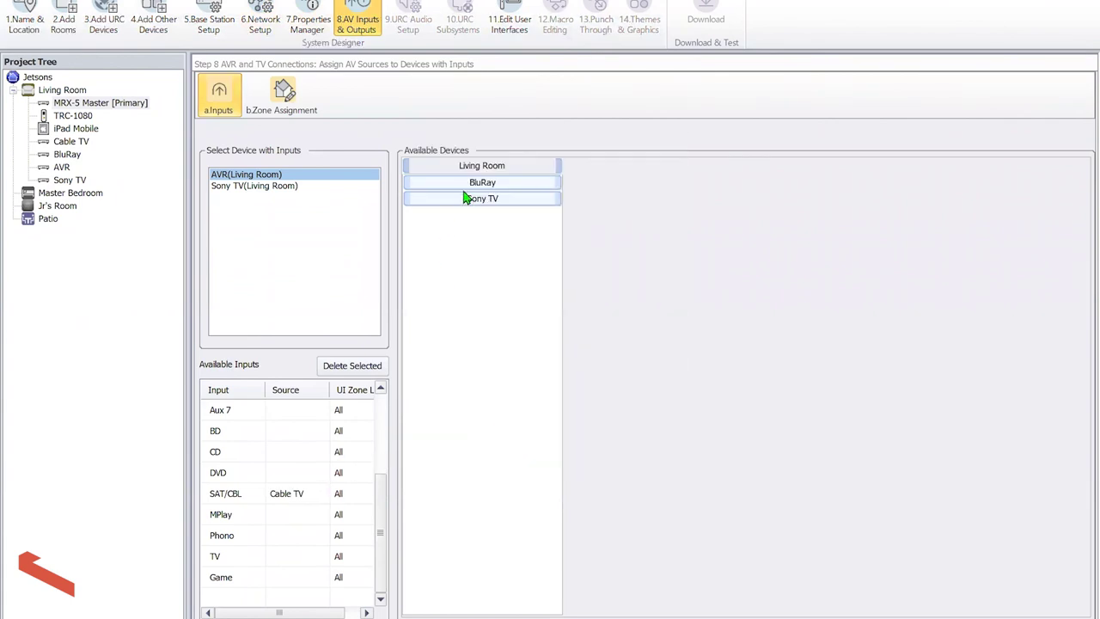
{"action": "left_click_drag", "start_coordinate": [478, 184], "coordinate": [285, 433]}
{"action": "left_click", "coordinate": [512, 436]}
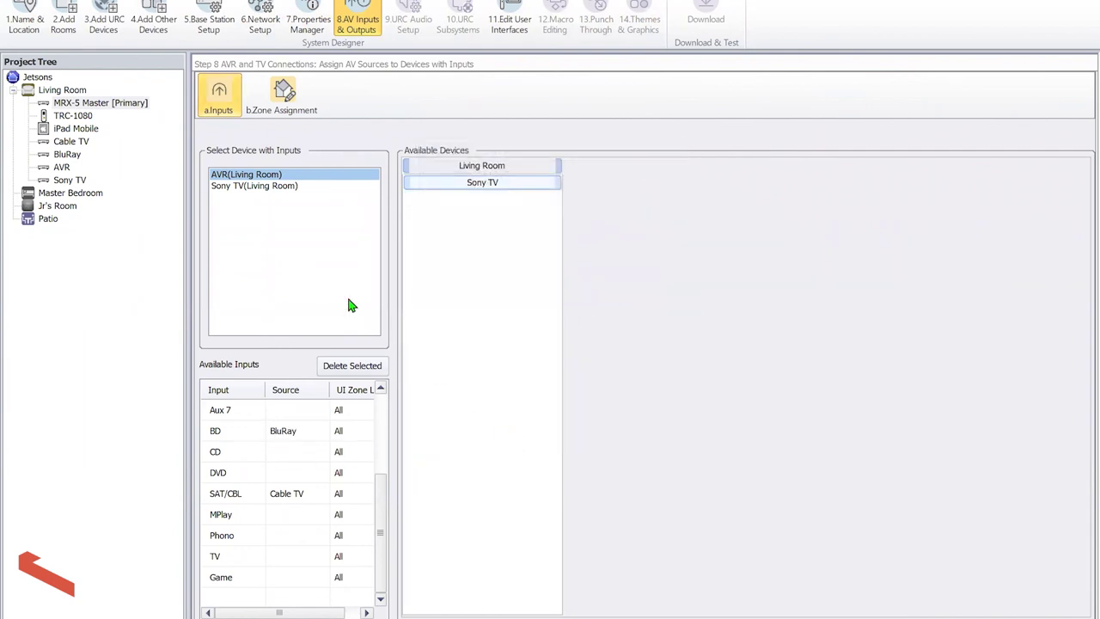
Feed AVR-Main into the Sony TV's HDMI 2 input
{"action": "left_click", "coordinate": [283, 194]}
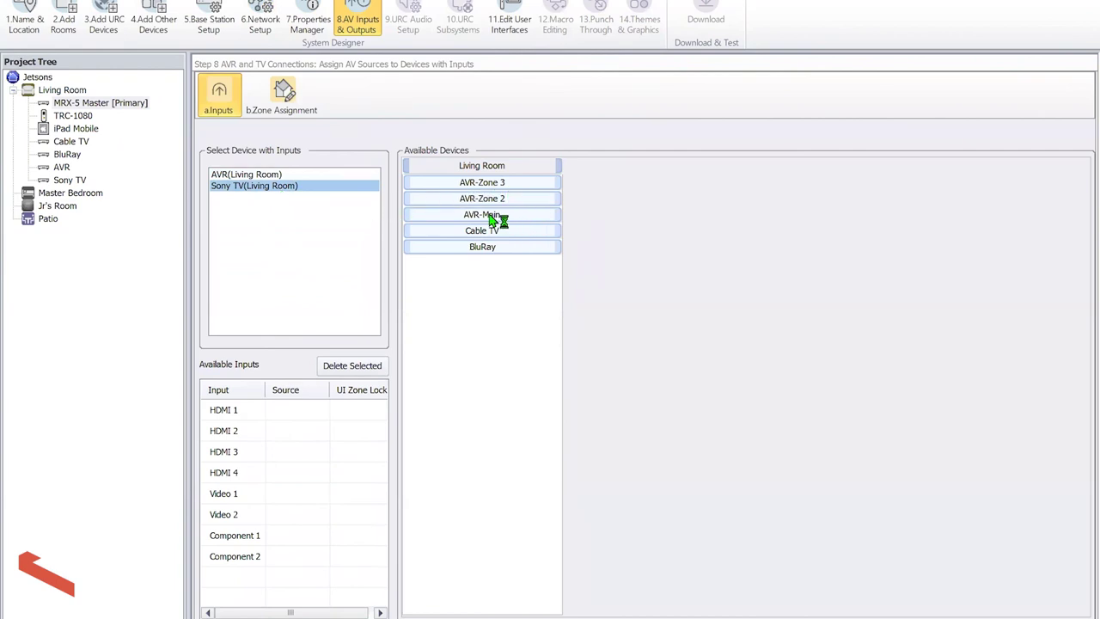
{"action": "left_click_drag", "start_coordinate": [412, 418], "coordinate": [296, 429]}
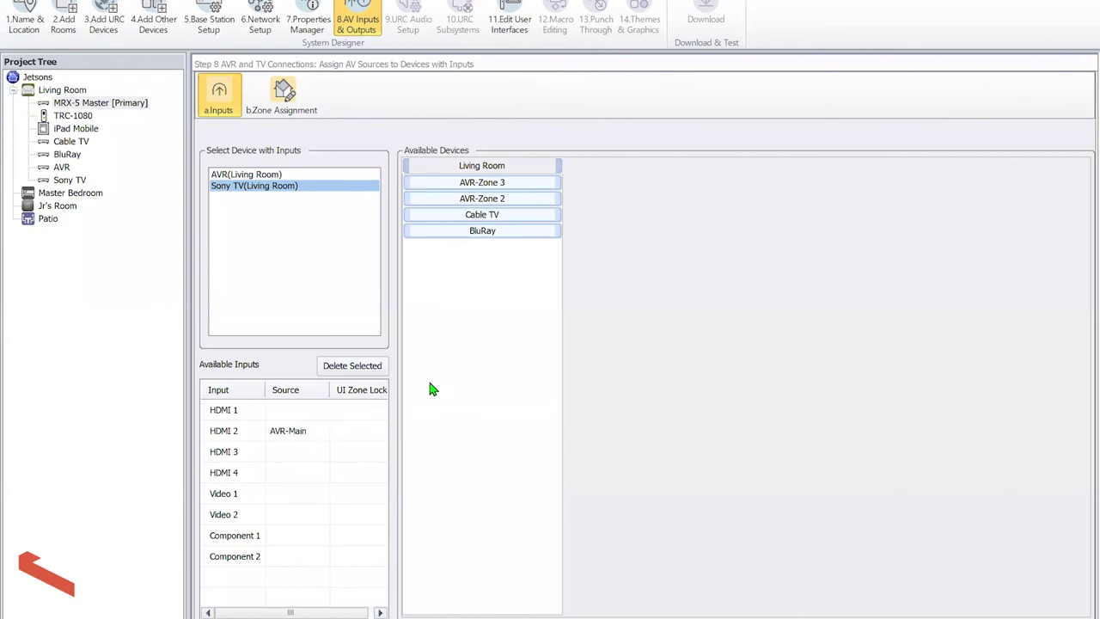
{"action": "left_click", "coordinate": [287, 113]}
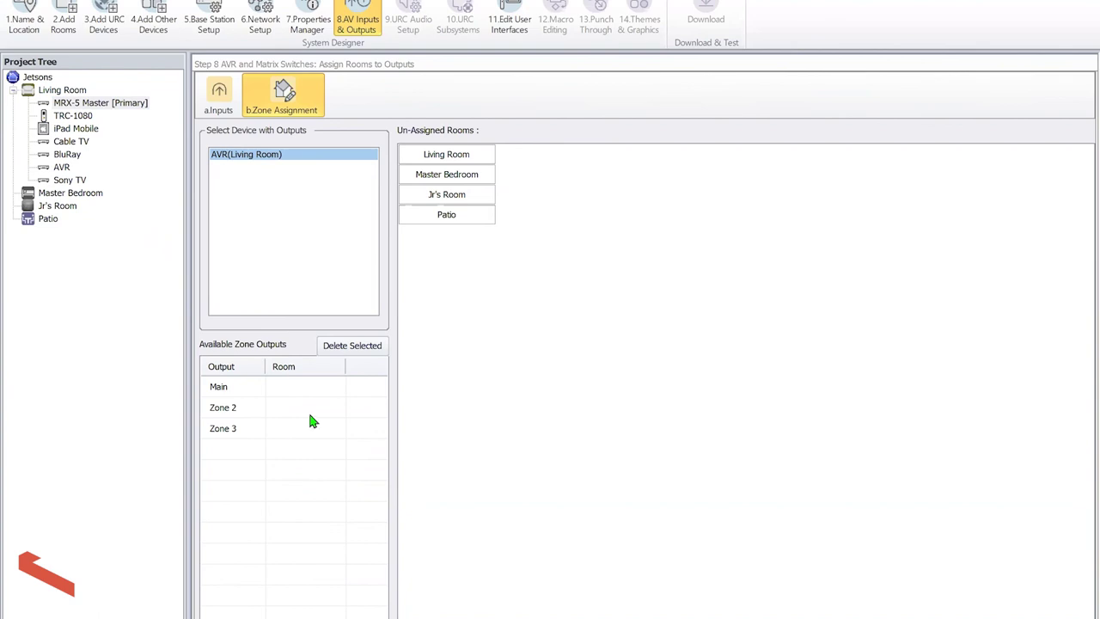
Drag Living Room onto the AVR's Main output and Patio onto Zone 2
{"action": "left_click_drag", "start_coordinate": [462, 148], "coordinate": [293, 398]}
{"action": "left_click_drag", "start_coordinate": [453, 229], "coordinate": [303, 416]}
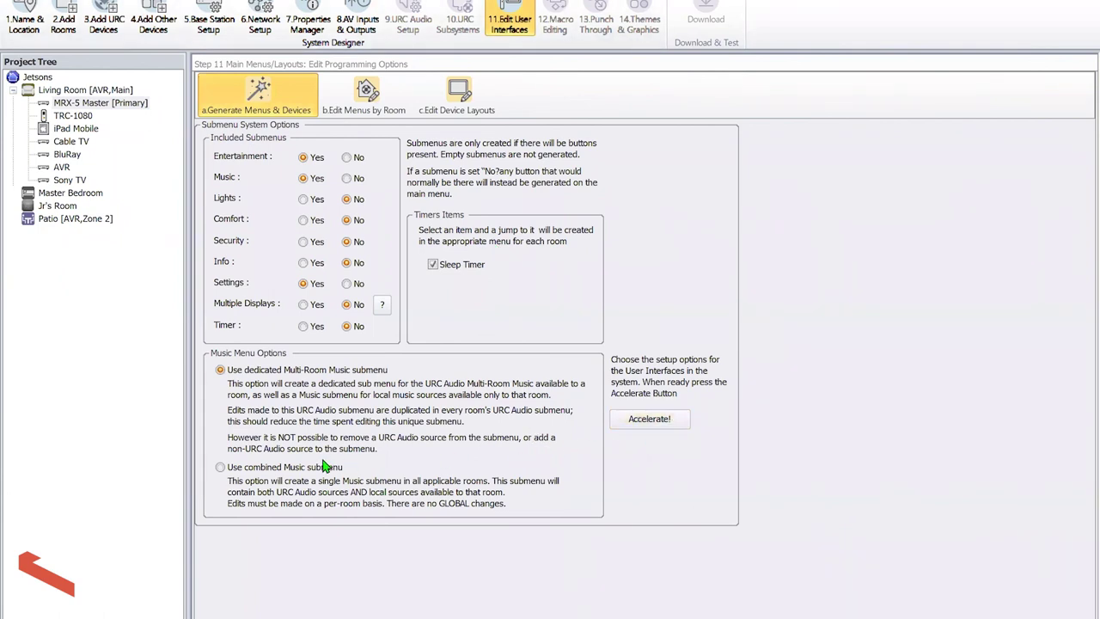
Regenerate all menus and device layouts with a combined Music submenu, erasing the existing ones
{"action": "left_click", "coordinate": [258, 467]}
{"action": "left_click", "coordinate": [631, 420]}
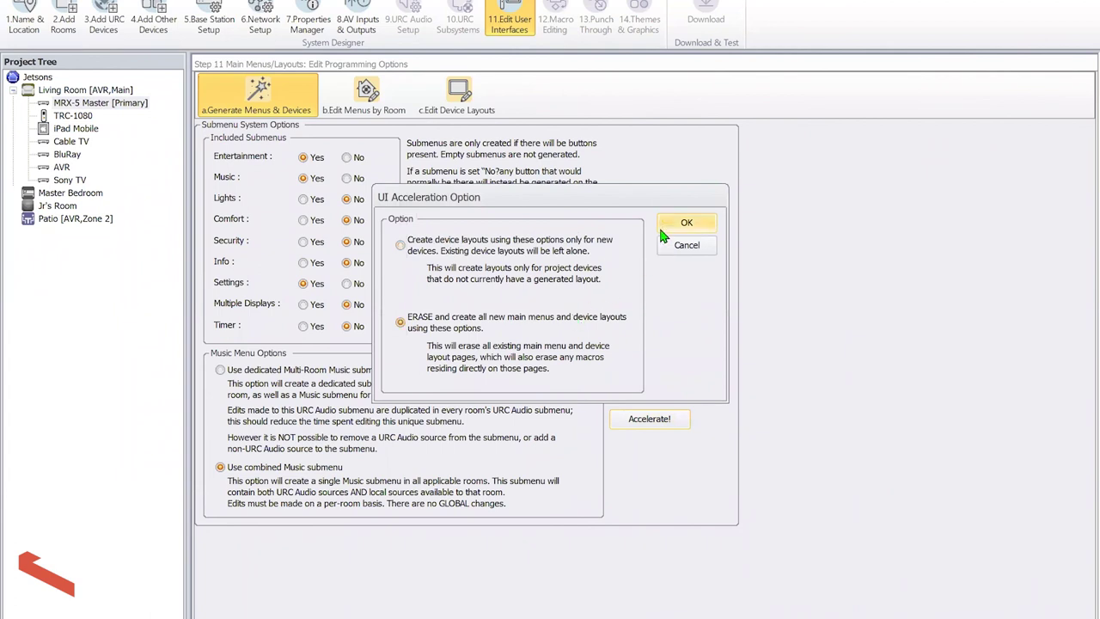
{"action": "left_click", "coordinate": [660, 224]}
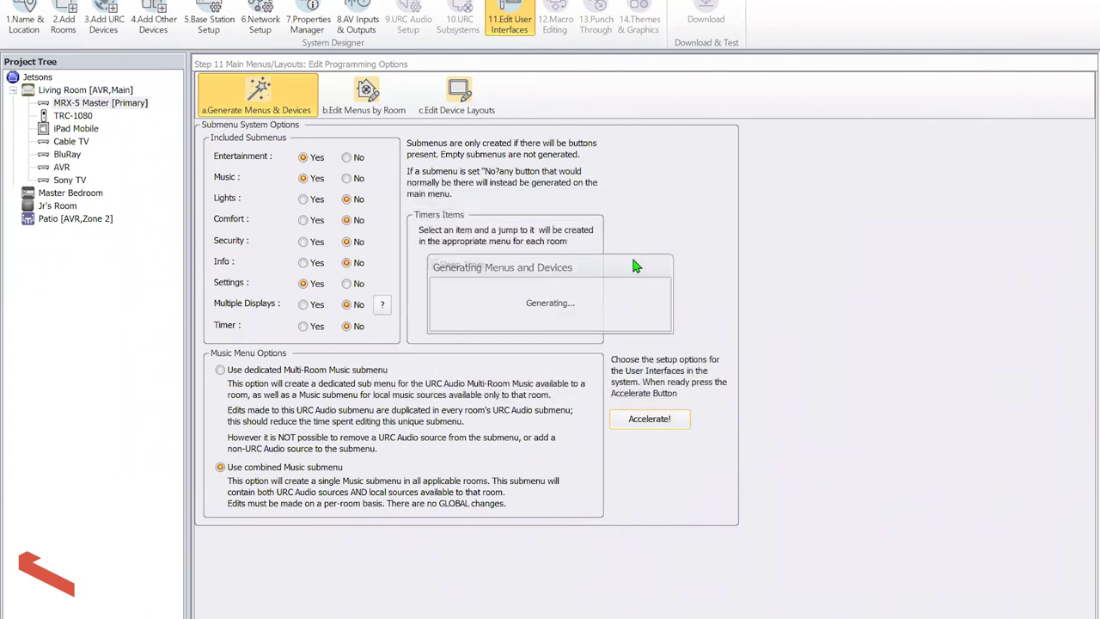
{"action": "left_click", "coordinate": [550, 334]}
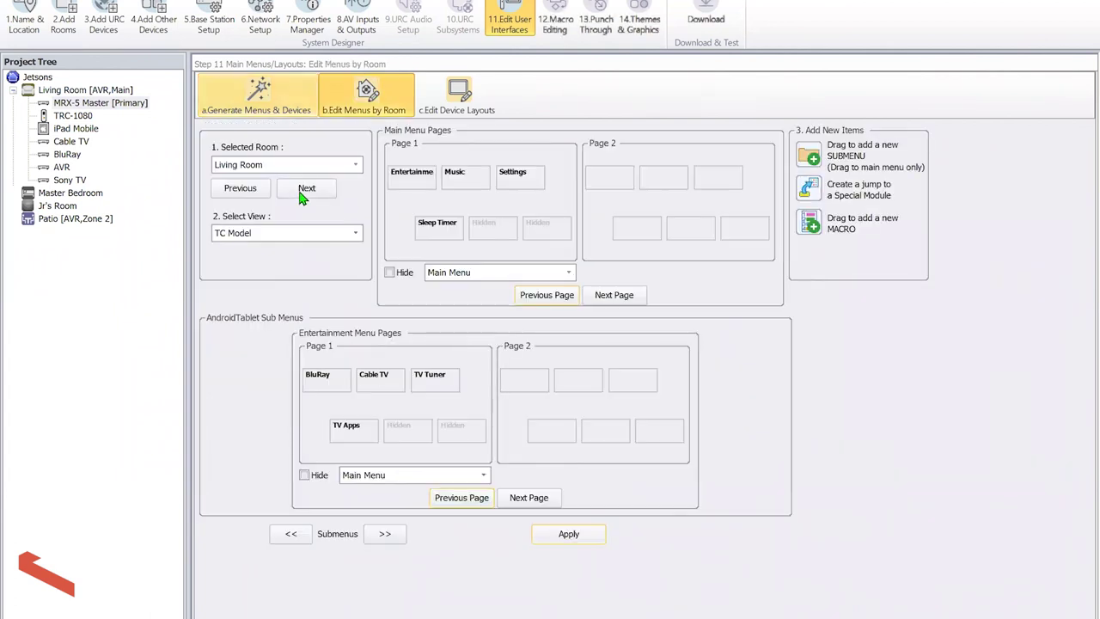
Select Living Room and inspect its Entertainment, Music, Settings and Sleep Timer buttons
{"action": "left_click", "coordinate": [278, 168]}
{"action": "left_click", "coordinate": [283, 182]}
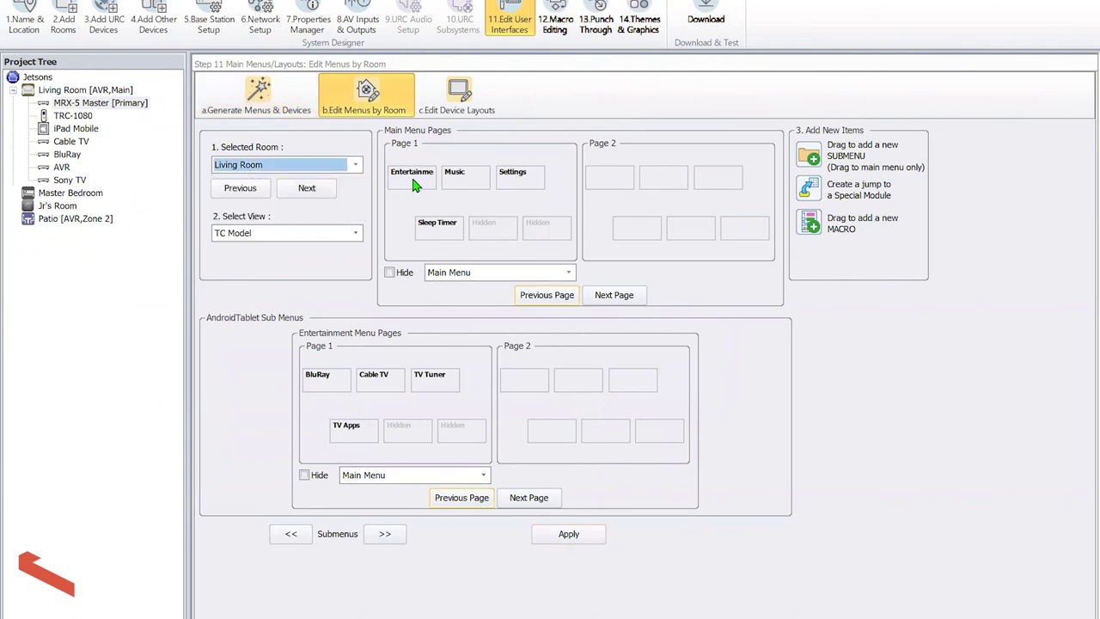
{"action": "left_click", "coordinate": [414, 186]}
{"action": "left_click", "coordinate": [468, 187]}
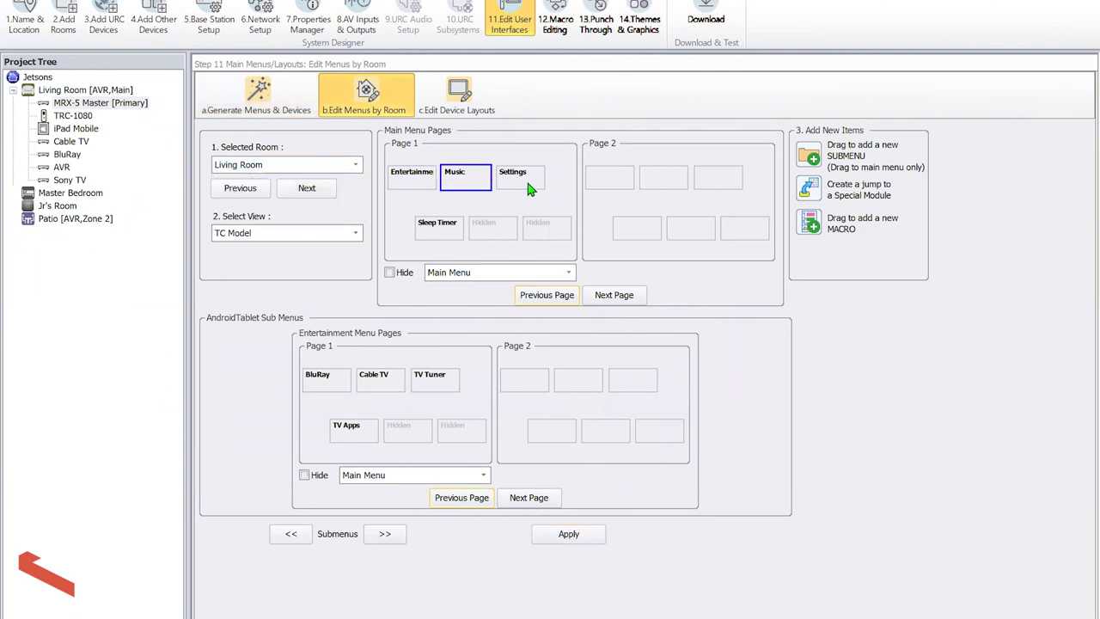
{"action": "left_click", "coordinate": [531, 189]}
{"action": "left_click", "coordinate": [453, 236]}
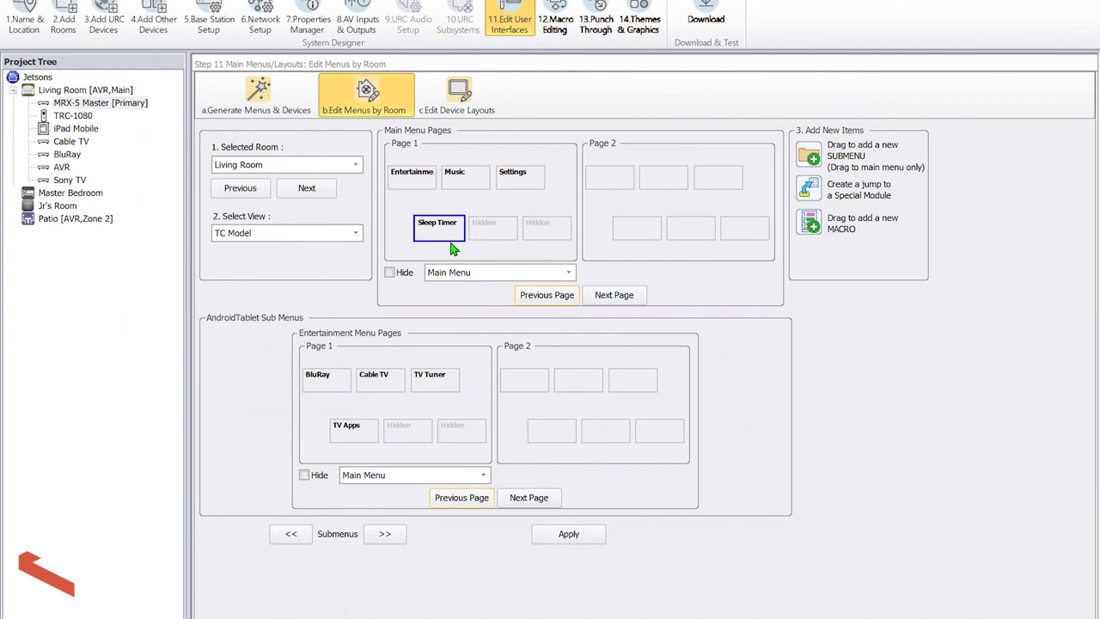
Review Entertainment's BluRay, Cable TV, TV Tuner and TV Apps submenu buttons, ending on TV Tuner
{"action": "left_click", "coordinate": [413, 182]}
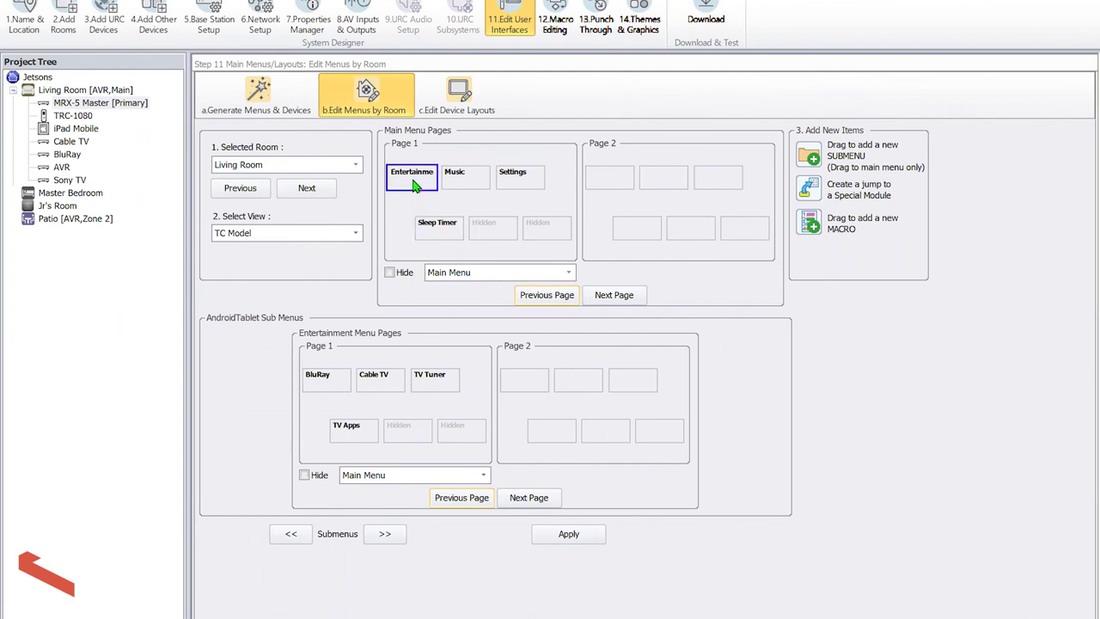
{"action": "left_click", "coordinate": [334, 381]}
{"action": "left_click", "coordinate": [393, 378]}
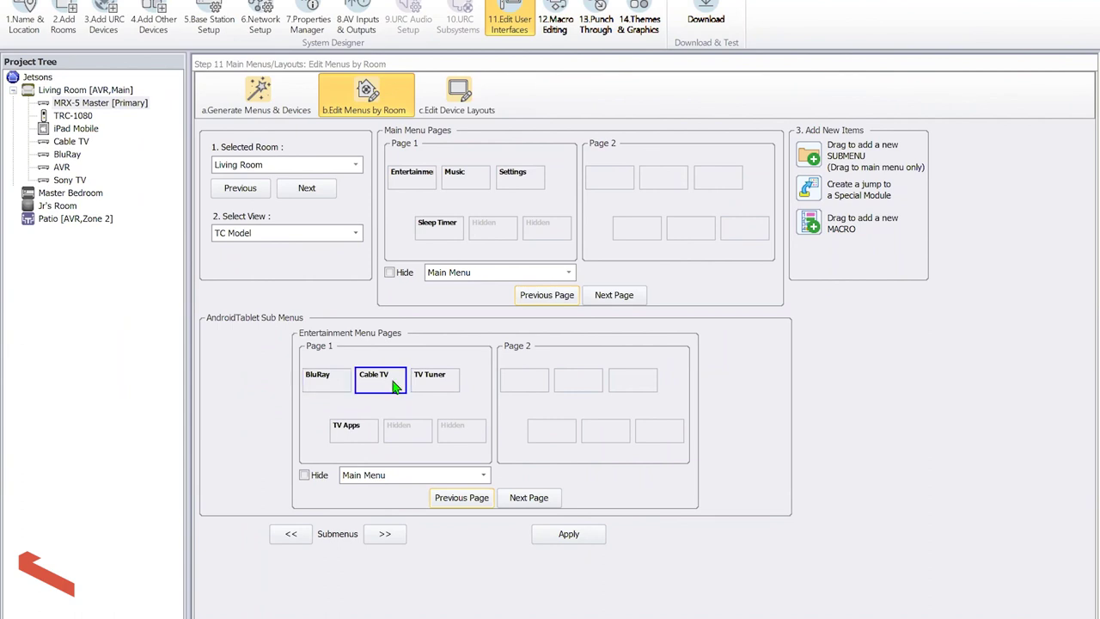
{"action": "left_click", "coordinate": [434, 383]}
{"action": "left_click", "coordinate": [372, 432]}
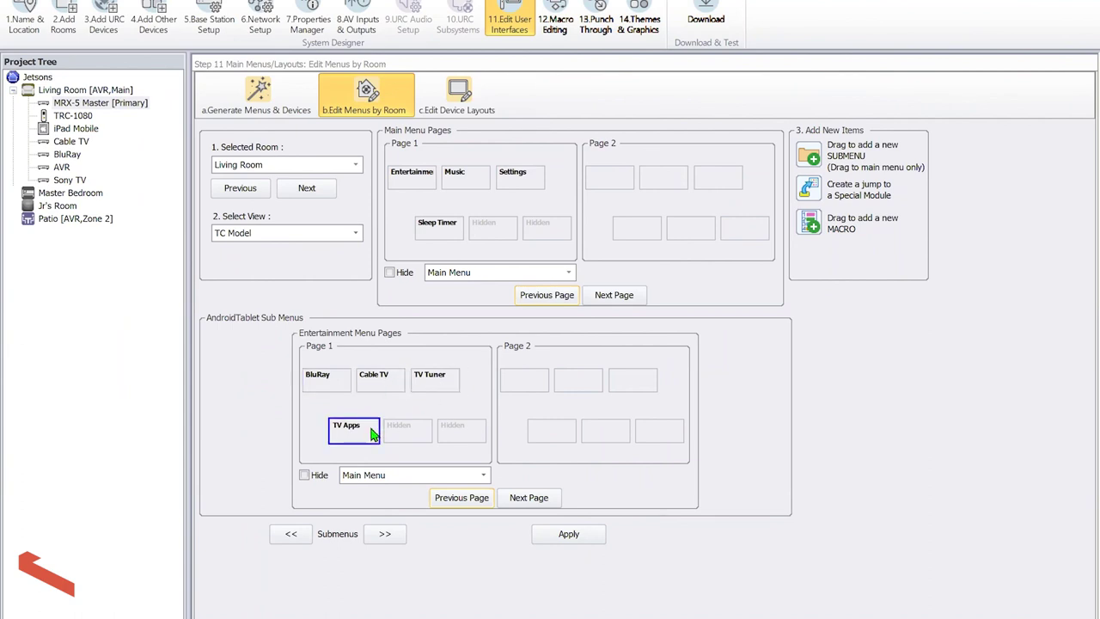
{"action": "left_click", "coordinate": [424, 389]}
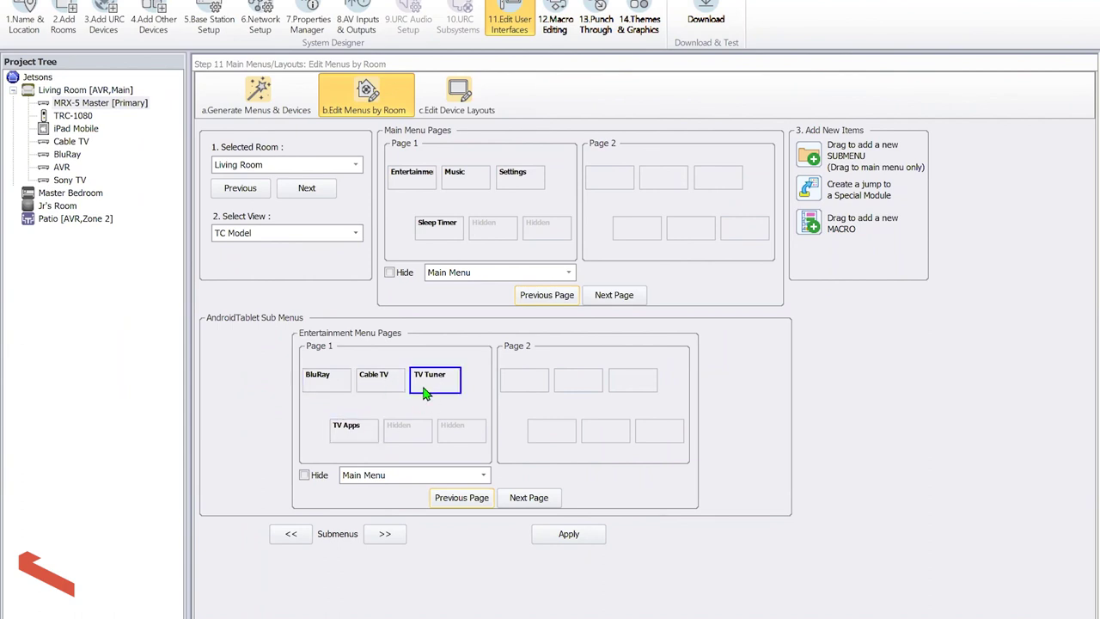
Hide the TV Tuner and TV Apps buttons in the Entertainment submenu
{"action": "right_click", "coordinate": [426, 391]}
{"action": "left_click", "coordinate": [438, 394]}
{"action": "right_click", "coordinate": [363, 437]}
{"action": "left_click", "coordinate": [397, 443]}
Move Settings to the second main-menu page and apply the layout
{"action": "mouse_move", "coordinate": [379, 385]}
{"action": "left_mouse_down"}
{"action": "mouse_move", "coordinate": [494, 231]}
{"action": "mouse_move", "coordinate": [438, 335]}
{"action": "mouse_move", "coordinate": [395, 378]}
{"action": "left_mouse_up"}
{"action": "left_click_drag", "start_coordinate": [502, 176], "coordinate": [617, 183]}
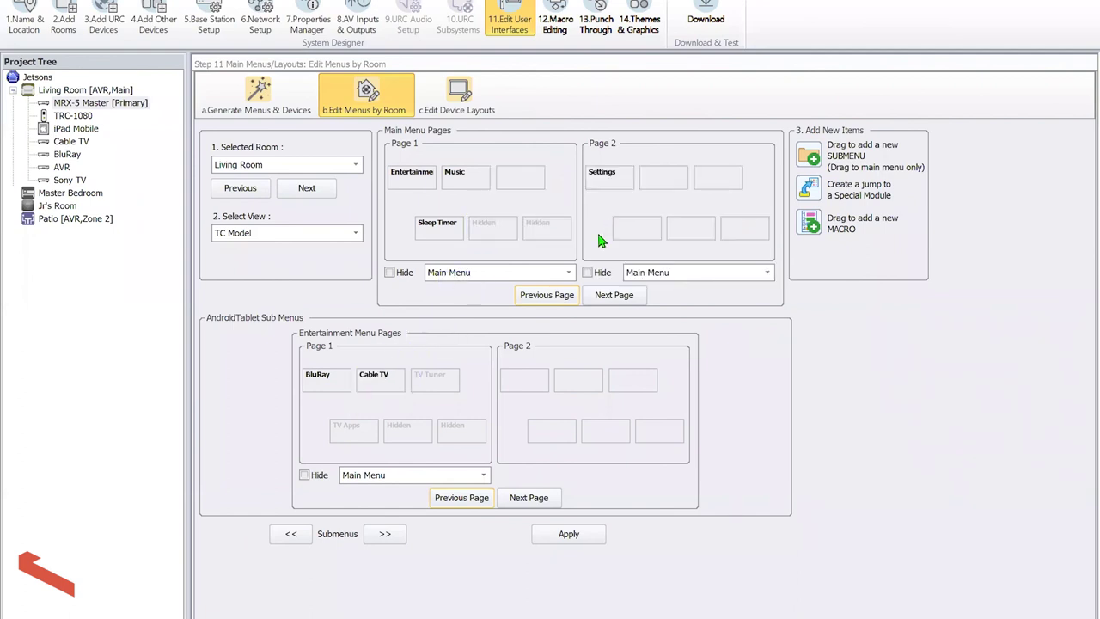
{"action": "left_click", "coordinate": [593, 532]}
Add an EPSN macro button to Entertainment beside Cable TV and apply the changes
{"action": "left_click_drag", "start_coordinate": [812, 225], "coordinate": [448, 374]}
{"action": "left_click_drag", "start_coordinate": [800, 222], "coordinate": [420, 437]}
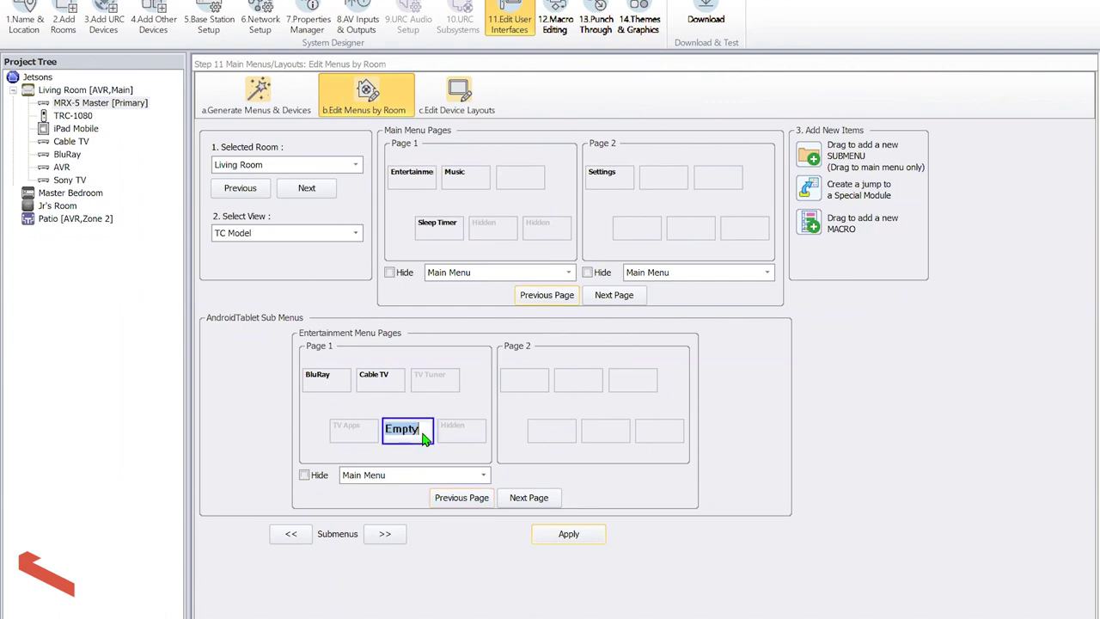
{"action": "type", "text": "EPN\\S"}
{"action": "key", "text": "BackSpace"}
{"action": "key", "text": "BackSpace"}
{"action": "key", "text": "BackSpace"}
{"action": "type", "text": "SN"}
{"action": "key", "text": "Tab"}
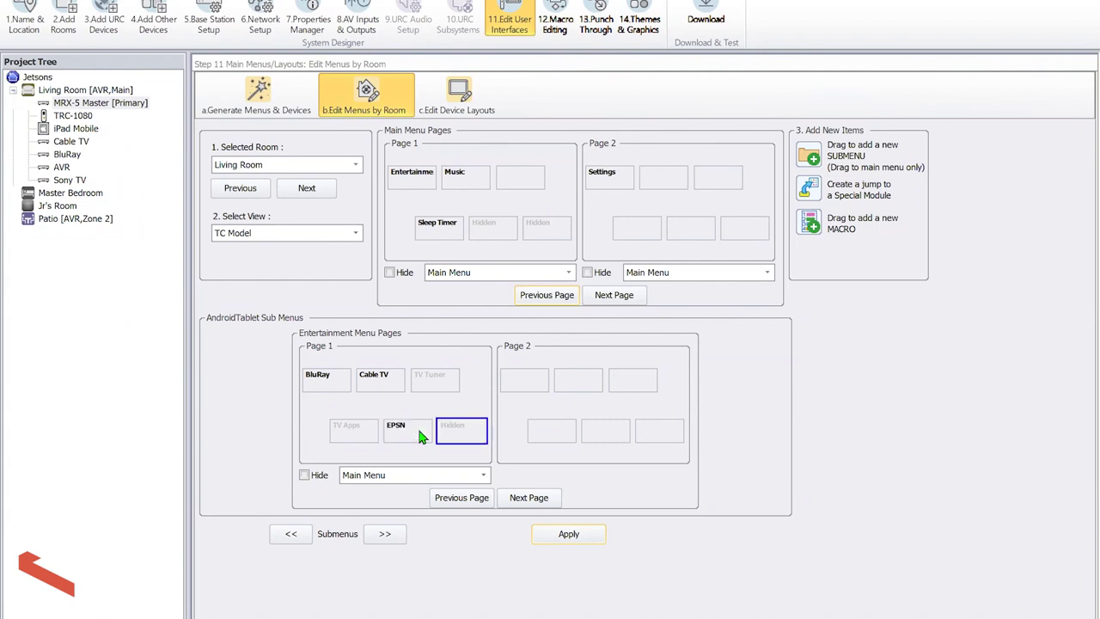
{"action": "left_click_drag", "start_coordinate": [417, 425], "coordinate": [430, 383]}
{"action": "left_click", "coordinate": [554, 539]}
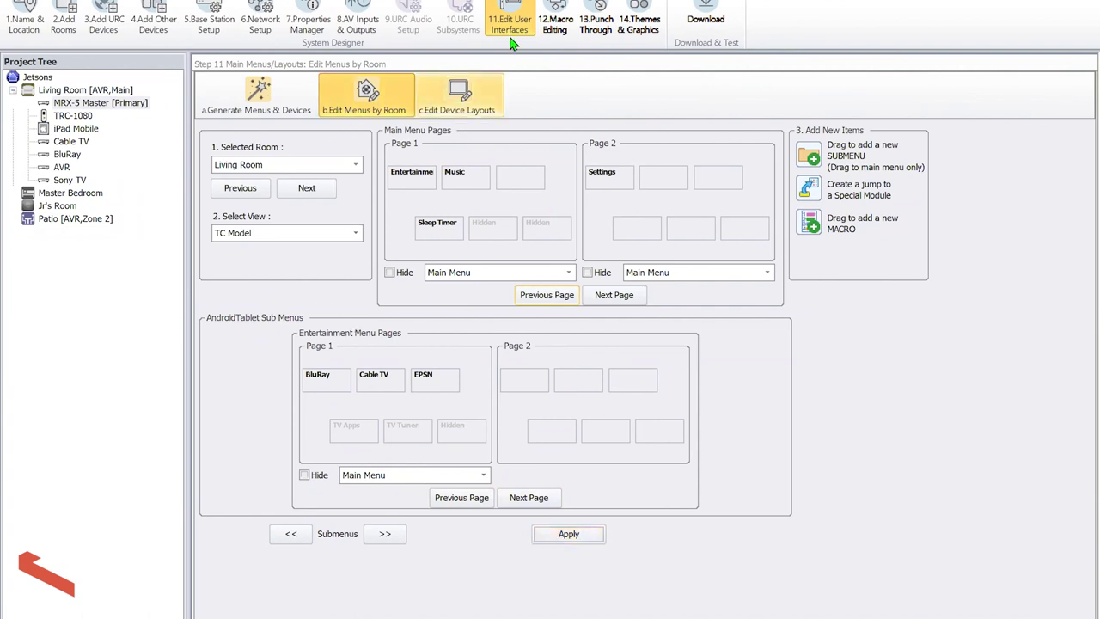
Auto-generate the system macros in Macro Editing
{"action": "left_click", "coordinate": [544, 11]}
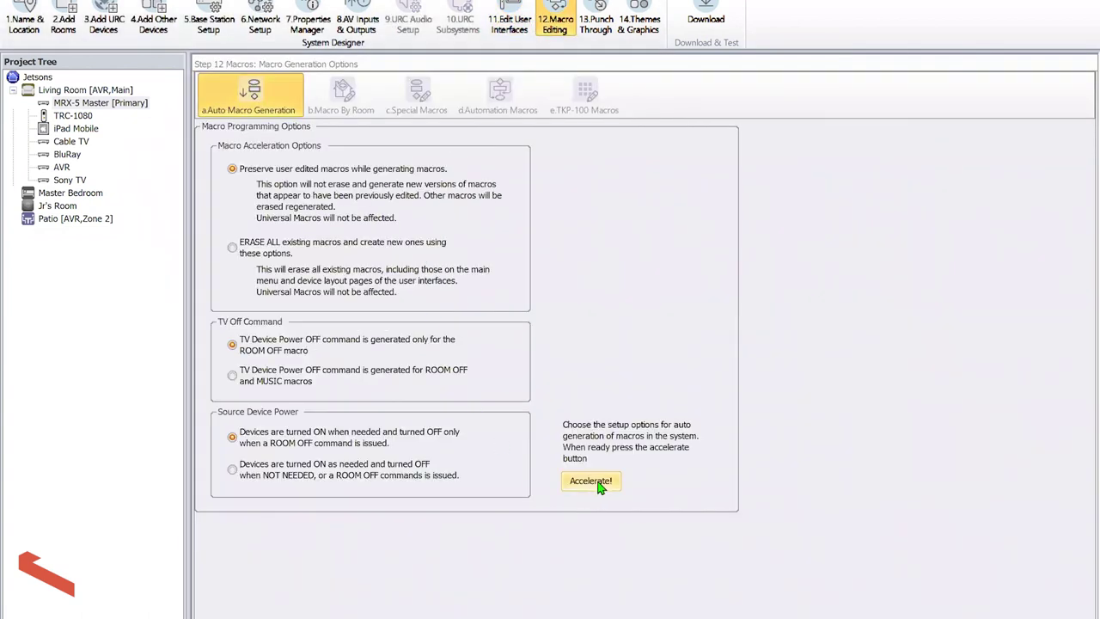
{"action": "left_click", "coordinate": [602, 485]}
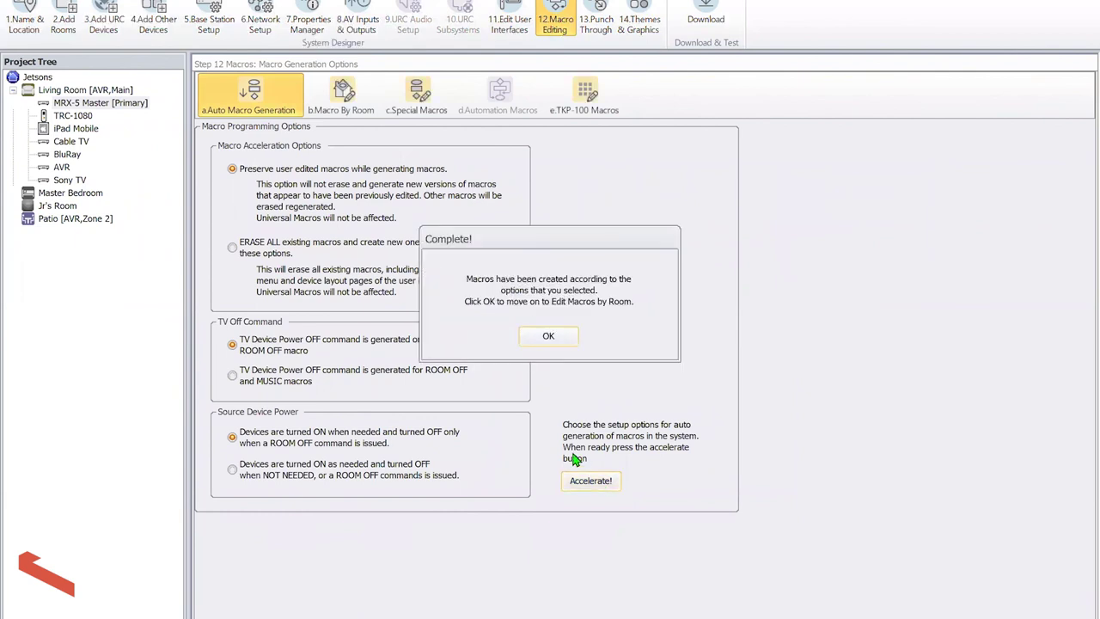
{"action": "left_click", "coordinate": [550, 336]}
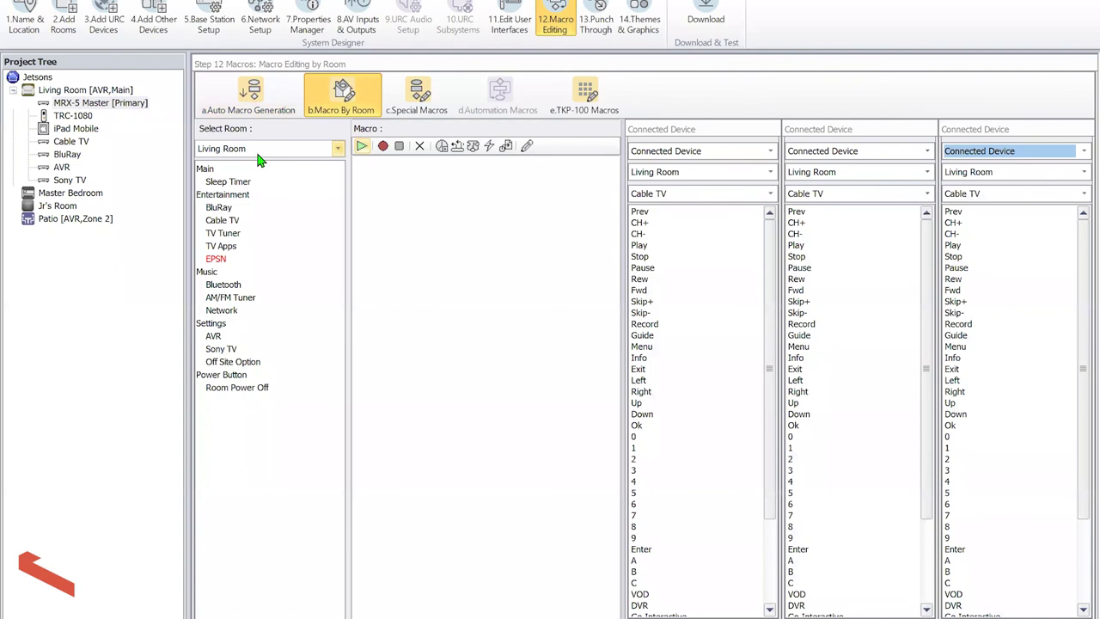
Open the Cable TV macro and review its Cable TV, Main AVR power-on and Sony TV HDMI 2 steps
{"action": "left_click", "coordinate": [235, 221]}
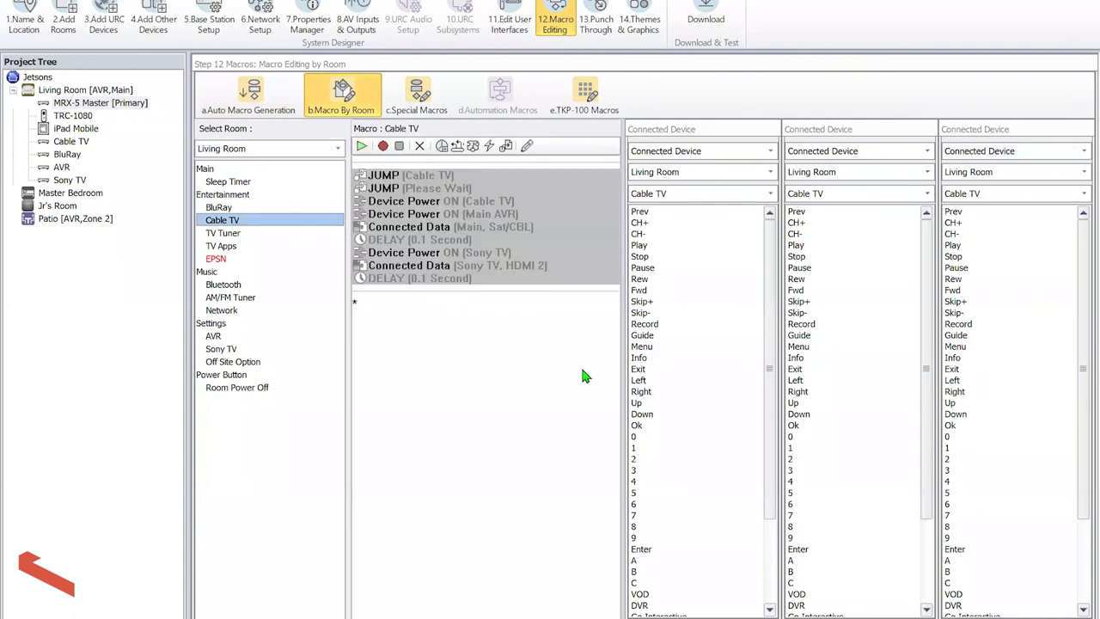
{"action": "left_click_drag", "start_coordinate": [626, 342], "coordinate": [703, 340]}
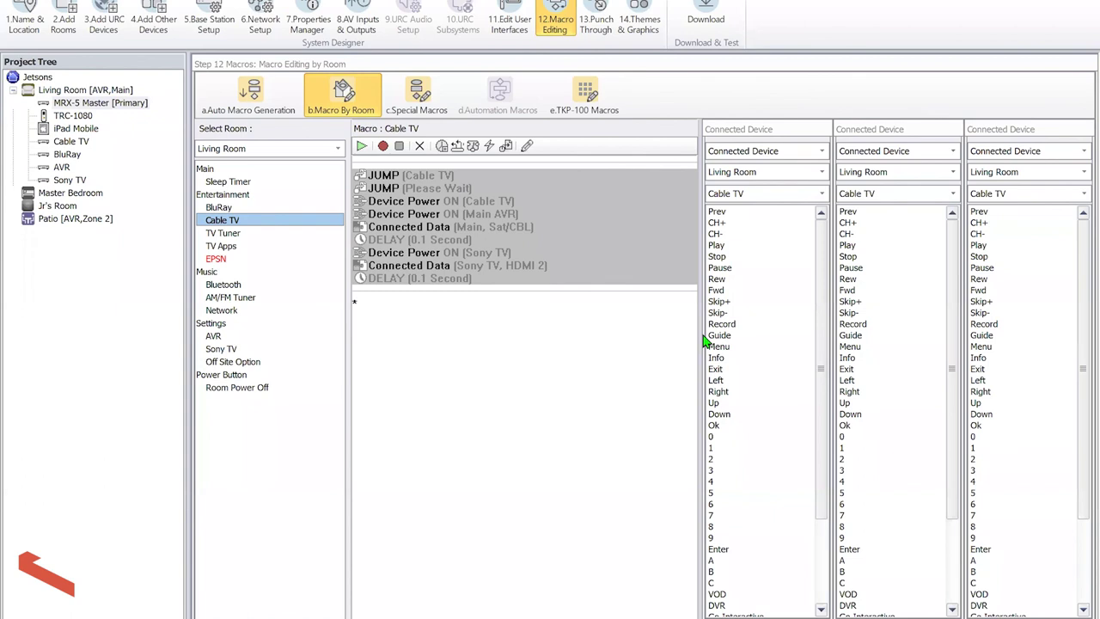
{"action": "left_click", "coordinate": [528, 202]}
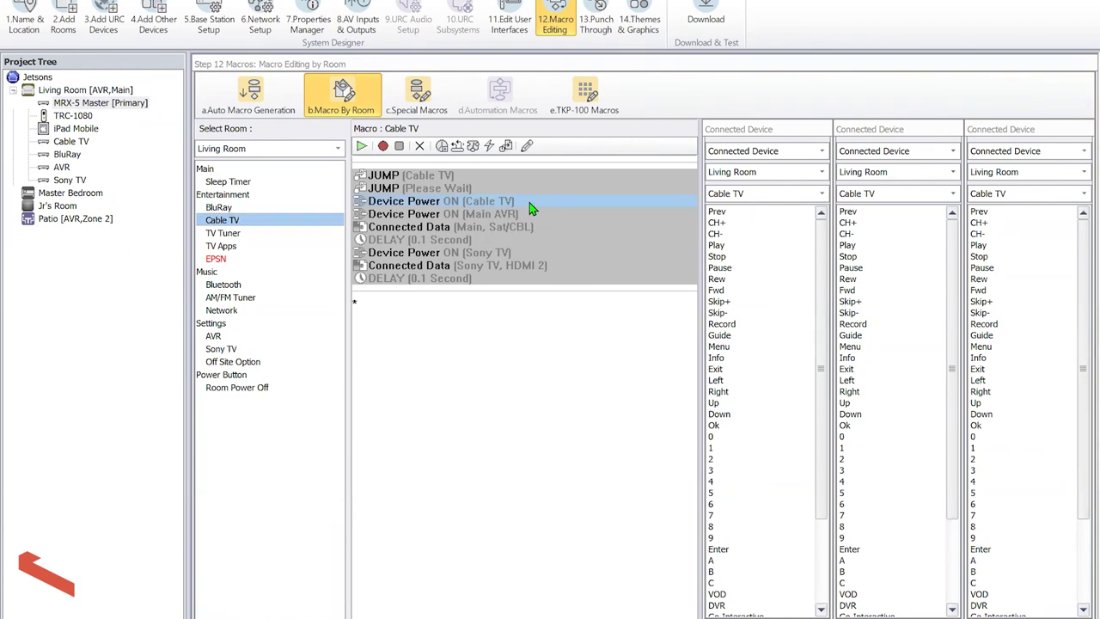
{"action": "left_click", "coordinate": [530, 215]}
{"action": "left_click", "coordinate": [558, 266]}
{"action": "left_click", "coordinate": [562, 306]}
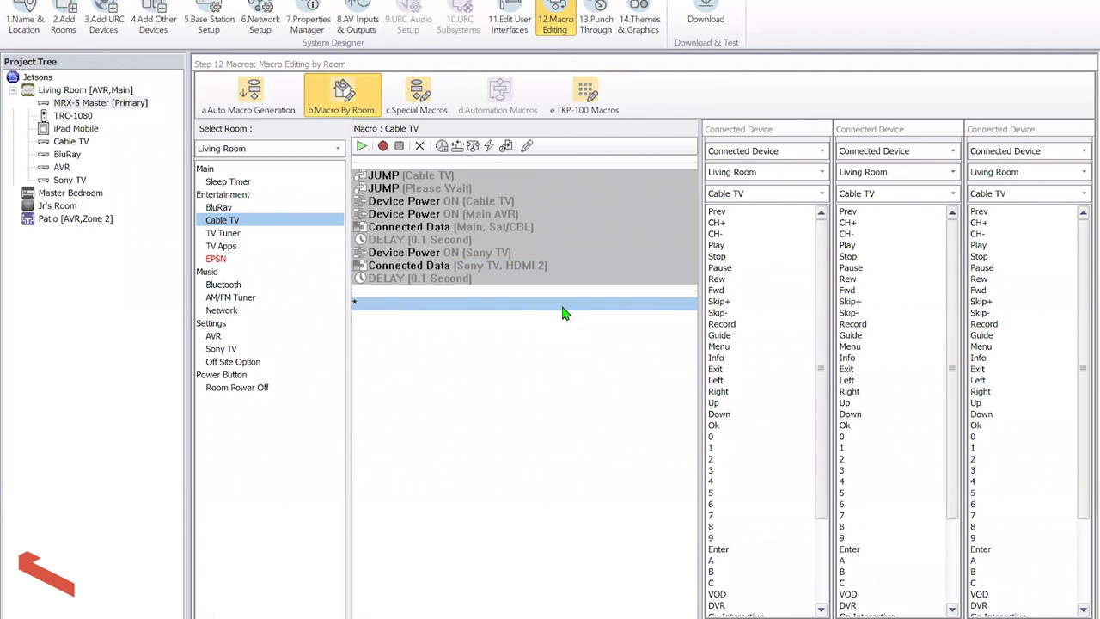
Look over the BluRay and TV Tuner macros, then bring up the Cable TV macro steps
{"action": "left_click", "coordinate": [216, 211]}
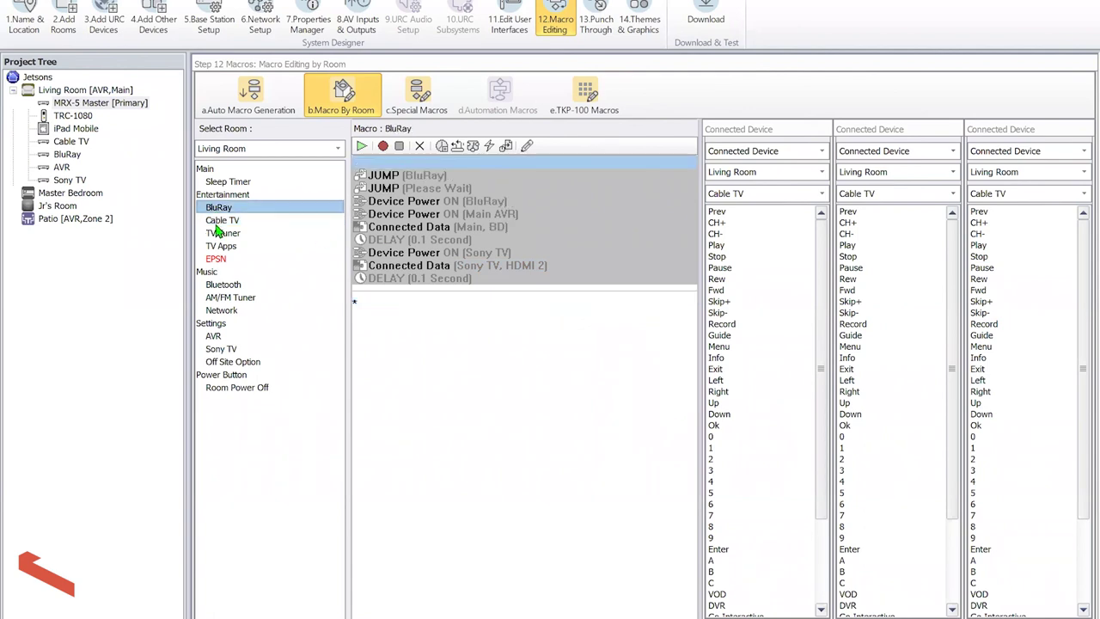
{"action": "left_click", "coordinate": [214, 245]}
{"action": "left_click", "coordinate": [224, 232]}
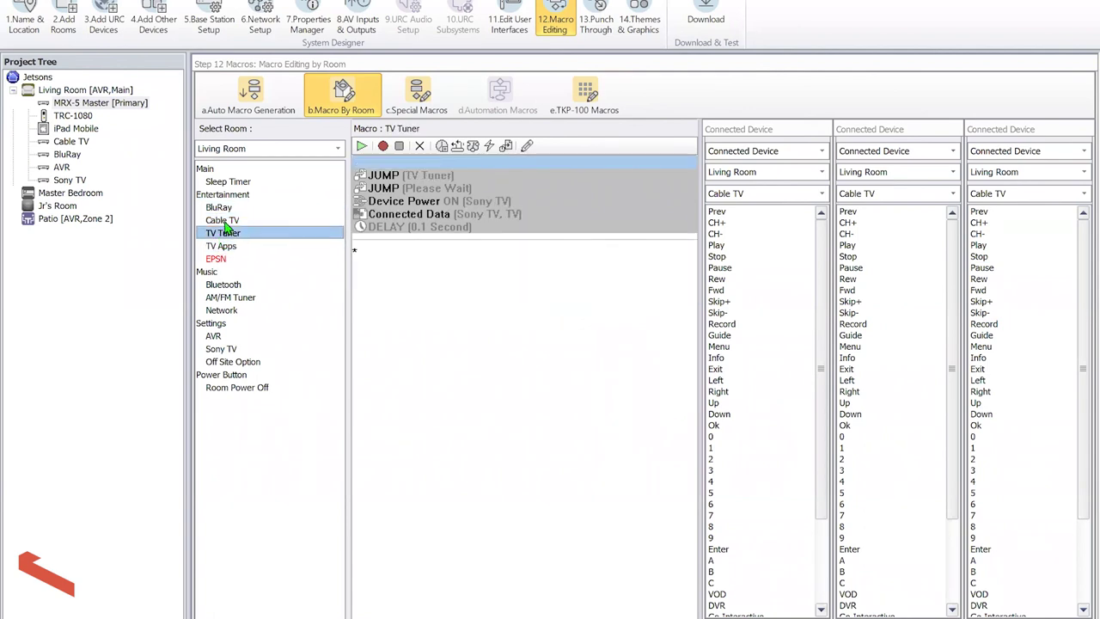
{"action": "left_click", "coordinate": [225, 222]}
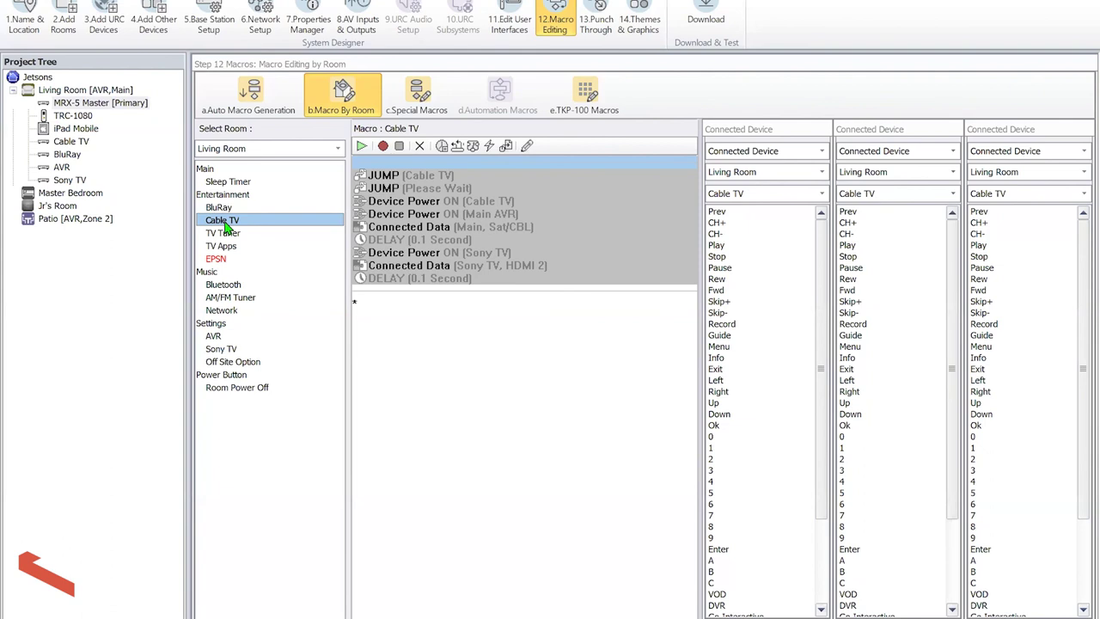
{"action": "left_click", "coordinate": [596, 22]}
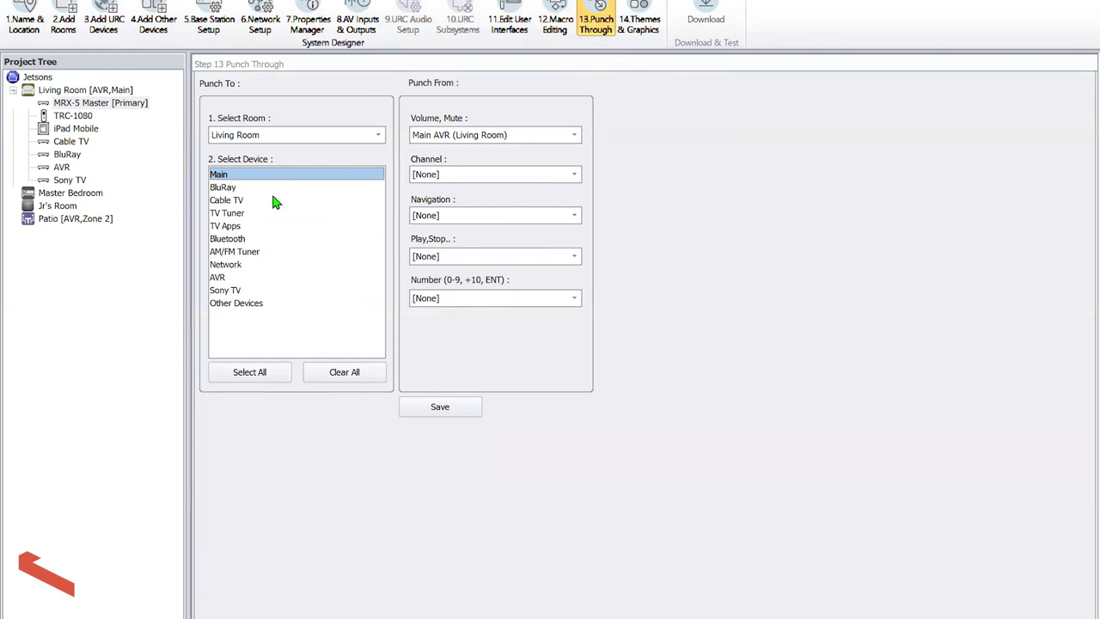
Choose Cable TV as the punch-through device
{"action": "left_click", "coordinate": [268, 200]}
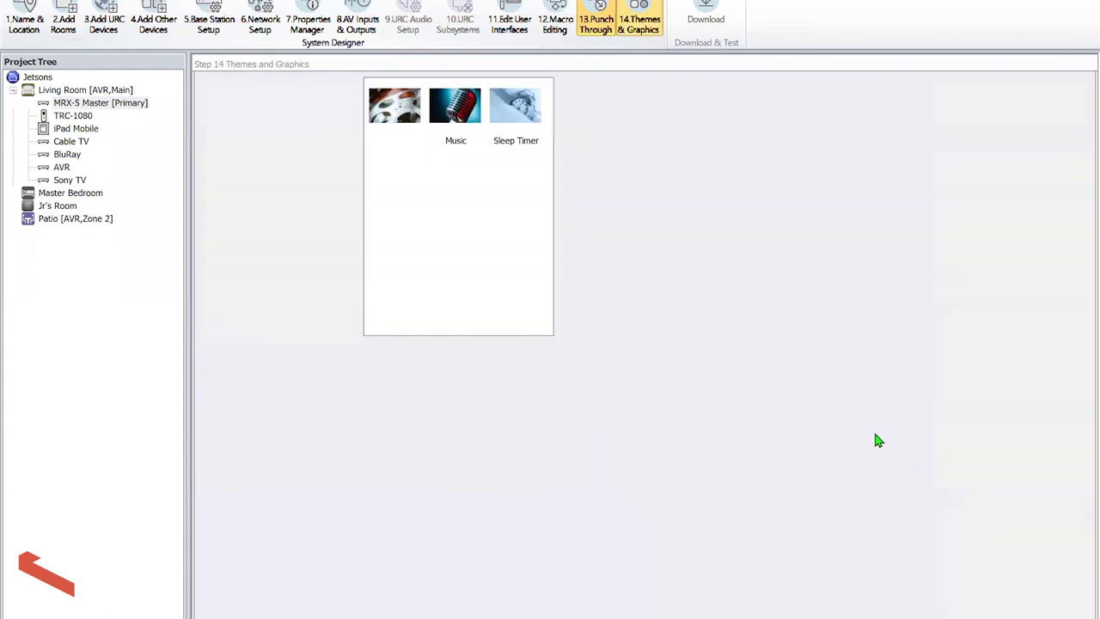
Put the Air Conditioning, beats and Xbox One images on the Entertainment, Music and Sleep Timer tiles
{"action": "left_click_drag", "start_coordinate": [934, 434], "coordinate": [621, 387]}
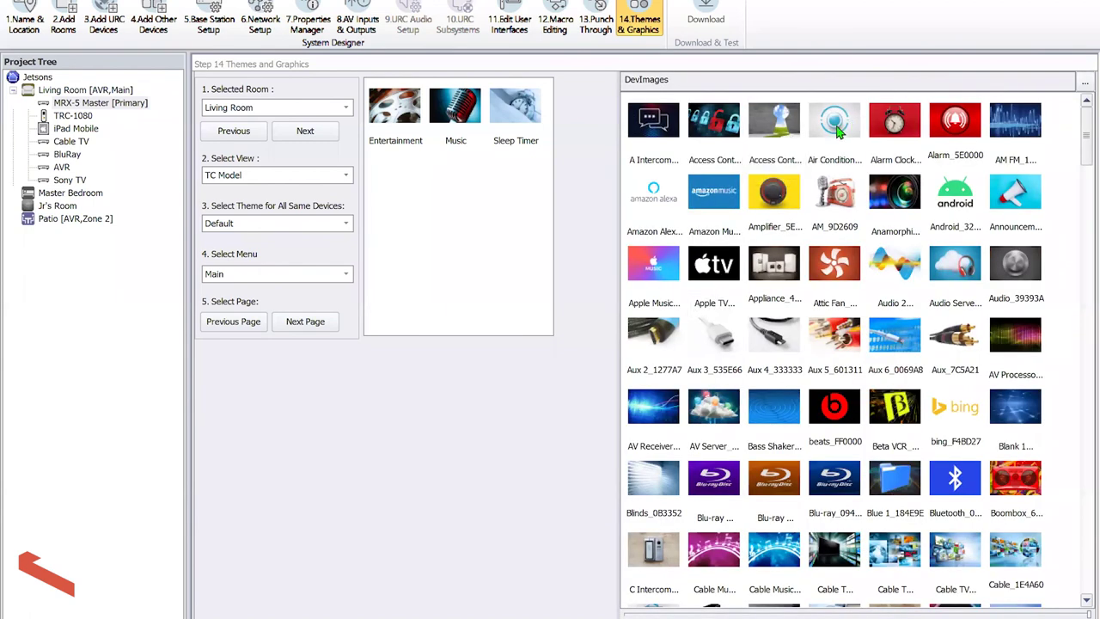
{"action": "left_click_drag", "start_coordinate": [838, 131], "coordinate": [395, 108]}
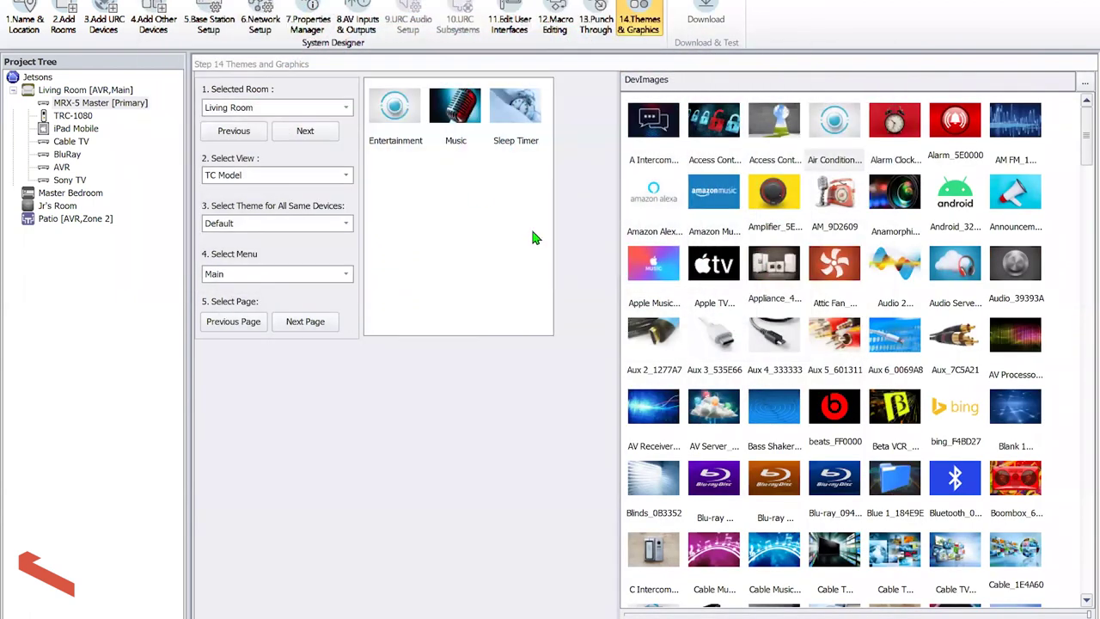
{"action": "left_click_drag", "start_coordinate": [854, 414], "coordinate": [469, 116]}
{"action": "left_click", "coordinate": [834, 474]}
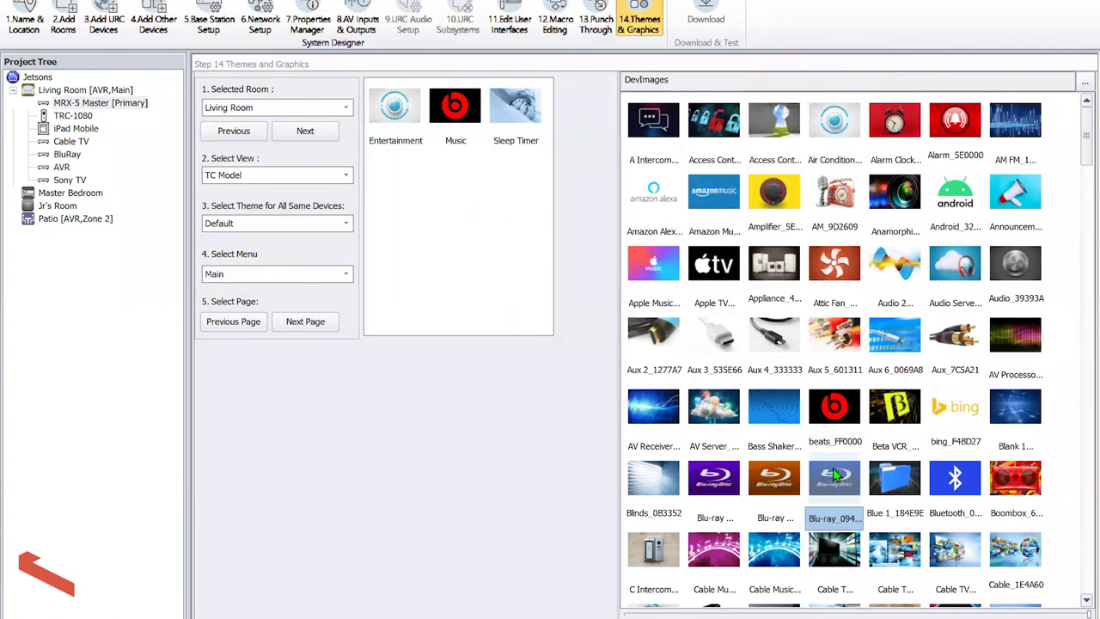
{"action": "key", "text": "x"}
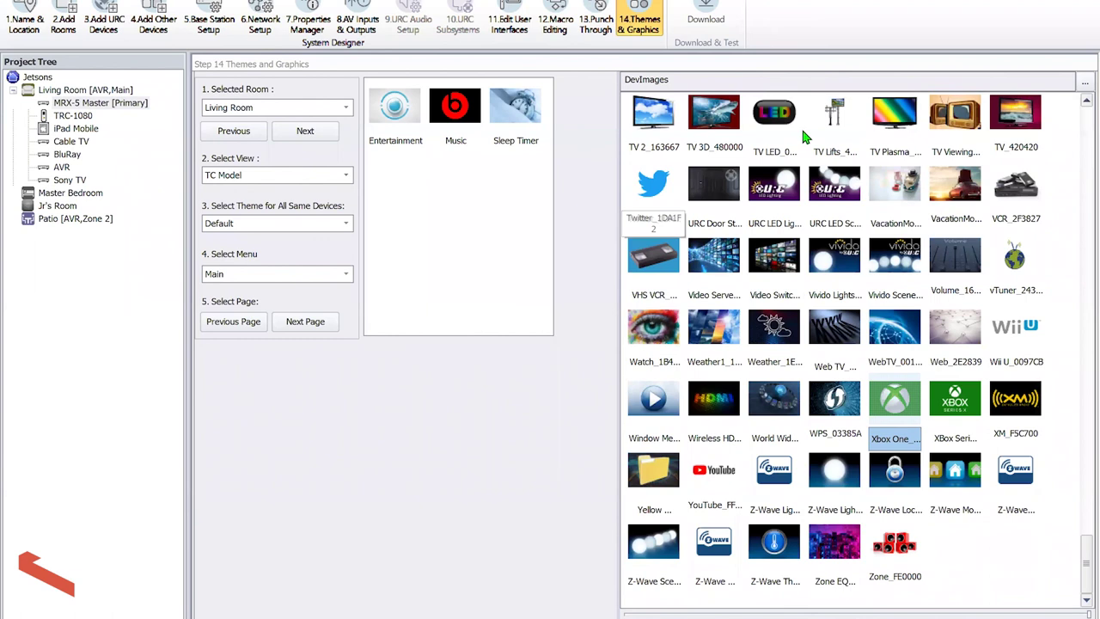
{"action": "left_click_drag", "start_coordinate": [898, 400], "coordinate": [533, 129]}
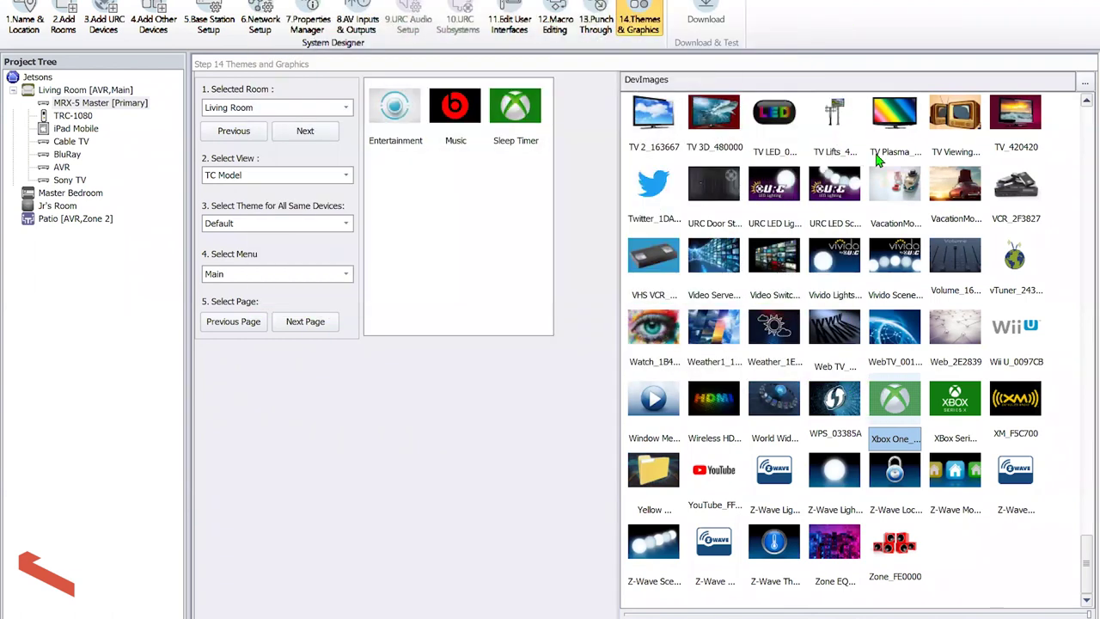
Pick the Commercial Devices folder under 01 Black Icon - White Background for the image library
{"action": "left_click", "coordinate": [1085, 82]}
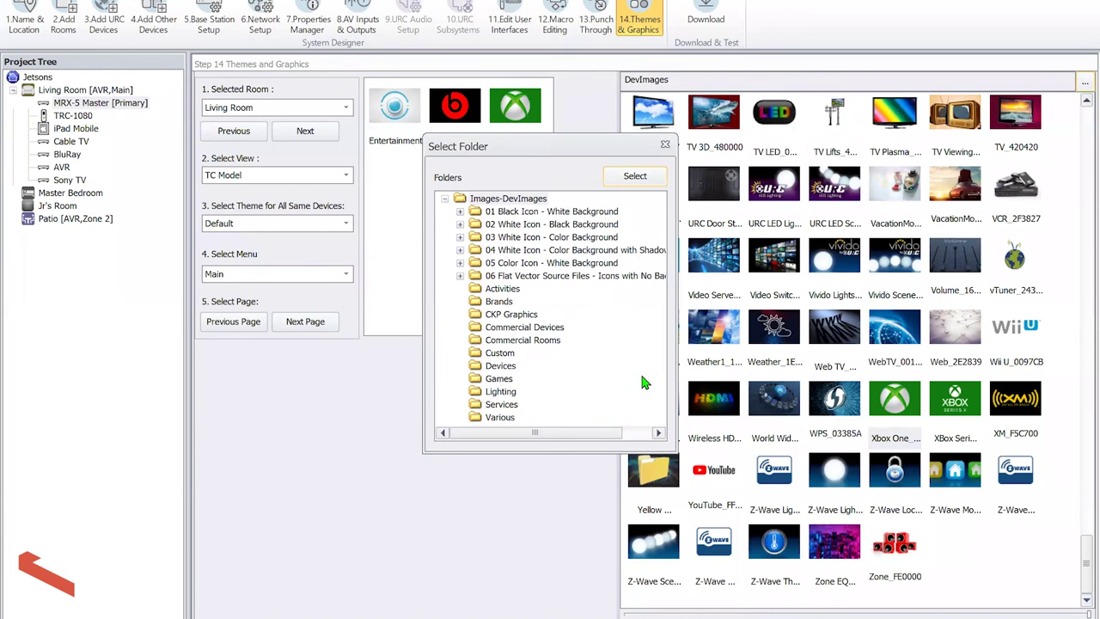
{"action": "double_click", "coordinate": [548, 215]}
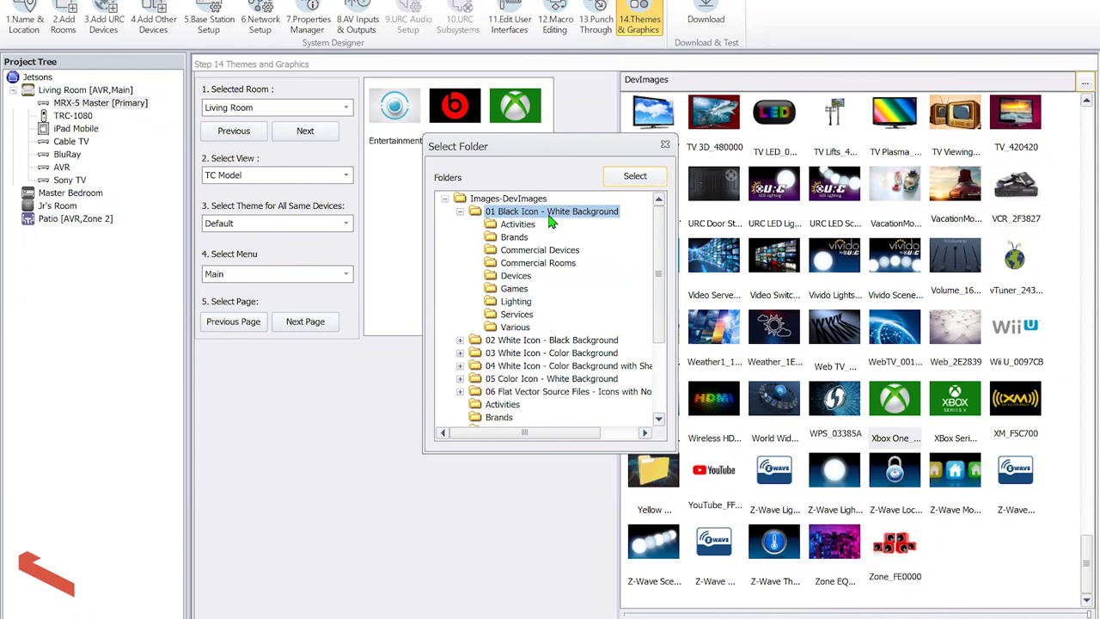
{"action": "left_click", "coordinate": [525, 254]}
Load the Commercial Devices icons and try one on the Entertainment tile
{"action": "left_click", "coordinate": [635, 175]}
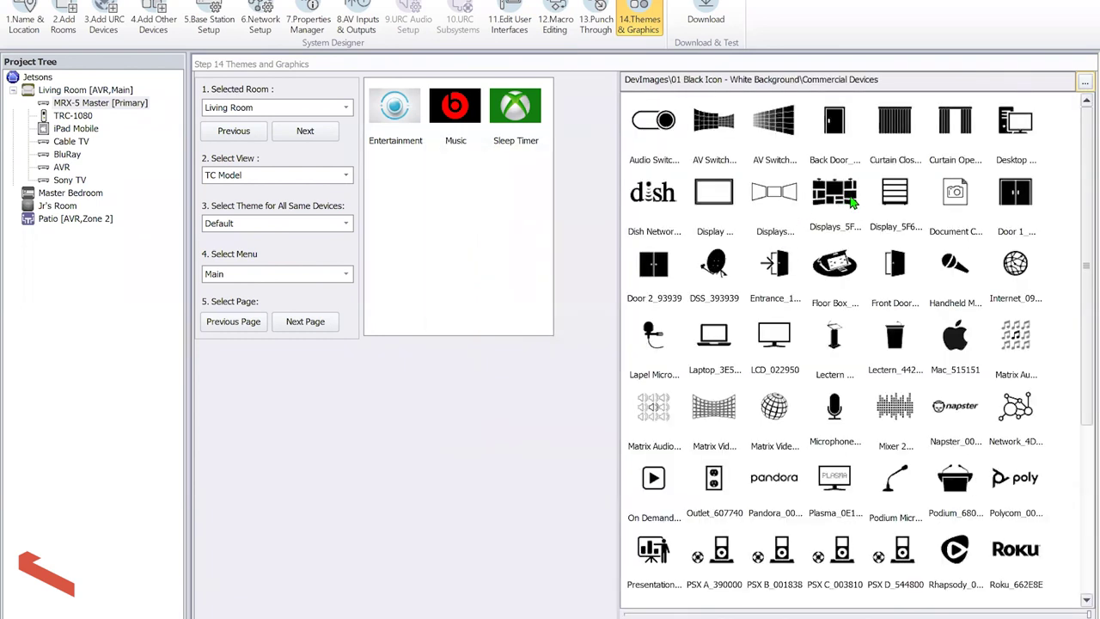
{"action": "left_click_drag", "start_coordinate": [849, 222], "coordinate": [397, 112]}
{"action": "left_click", "coordinate": [844, 370]}
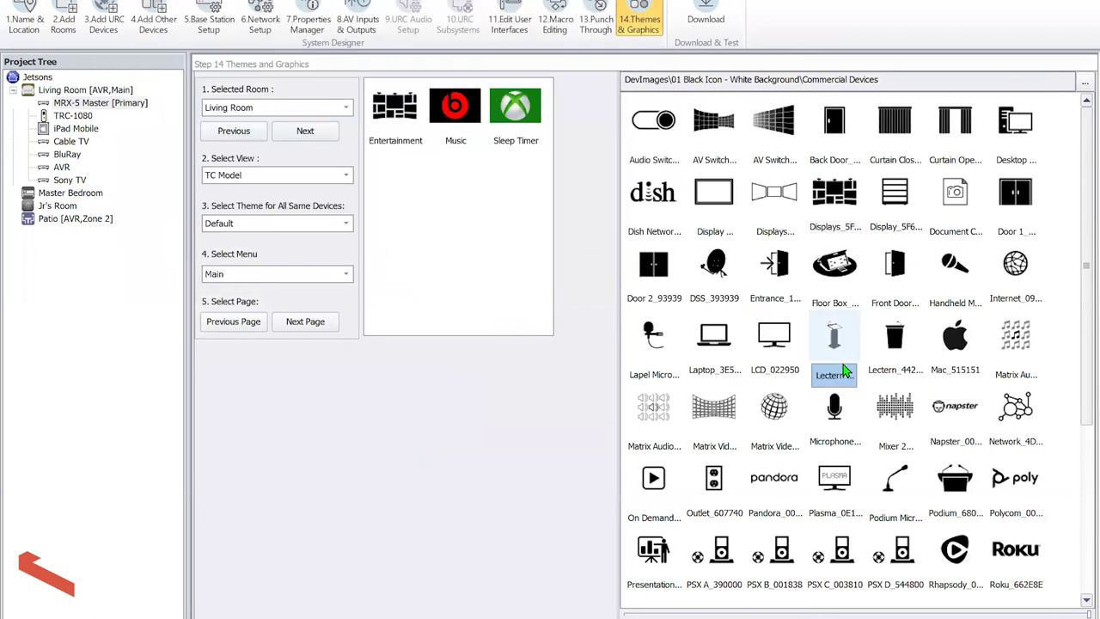
{"action": "scroll", "coordinate": [894, 194], "scroll_direction": "down", "scroll_amount": 1}
Switch the image library to the Custom icon folder
{"action": "left_click", "coordinate": [1085, 83]}
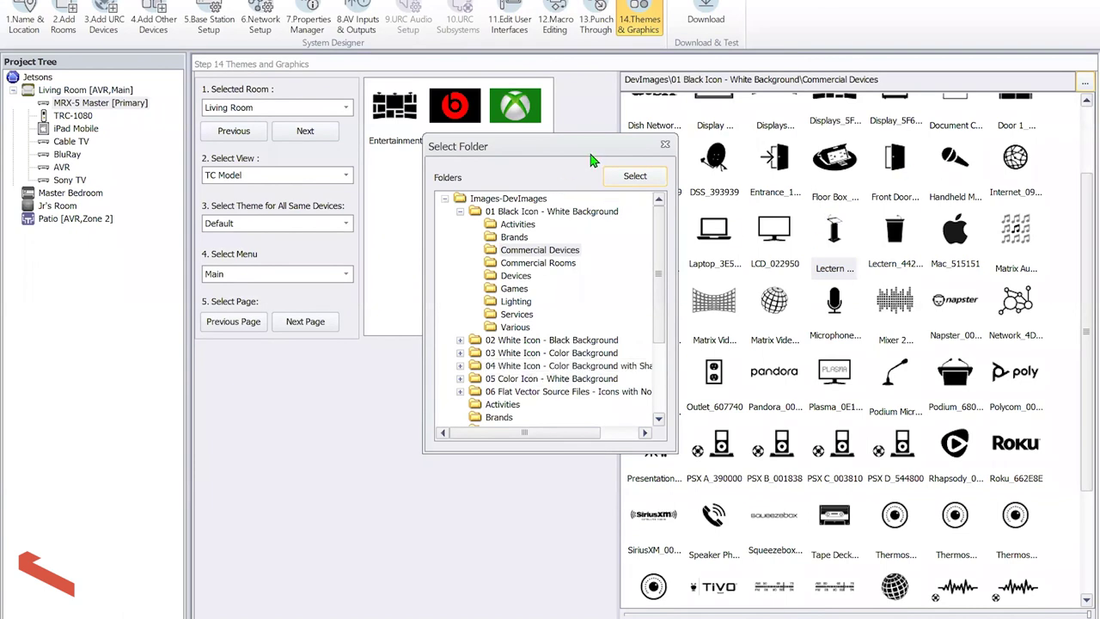
{"action": "left_click", "coordinate": [666, 146]}
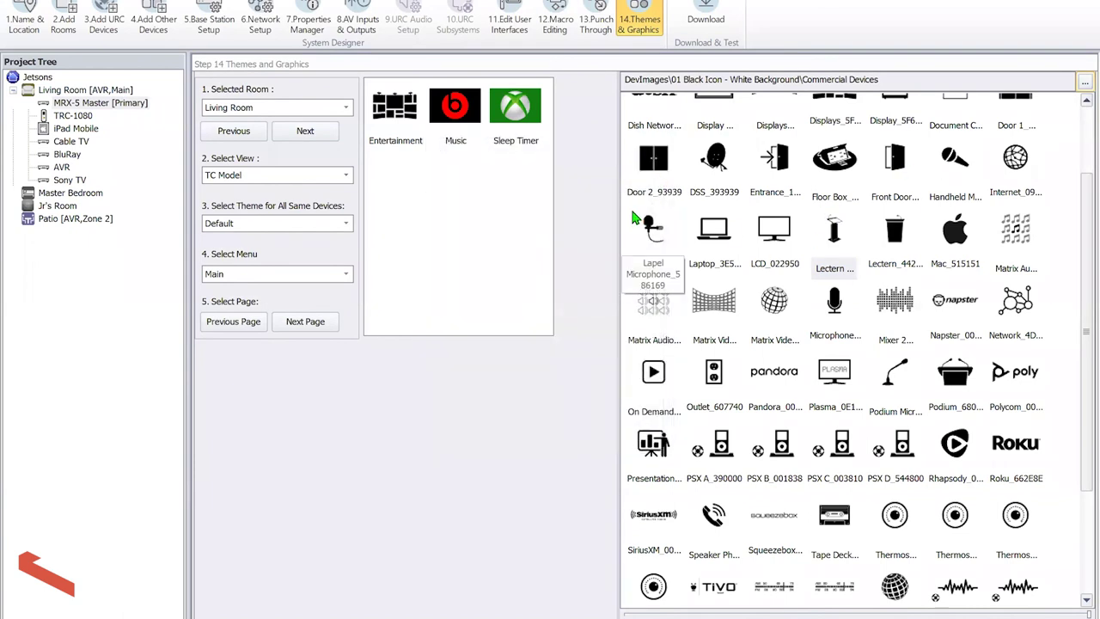
{"action": "left_click", "coordinate": [1084, 83]}
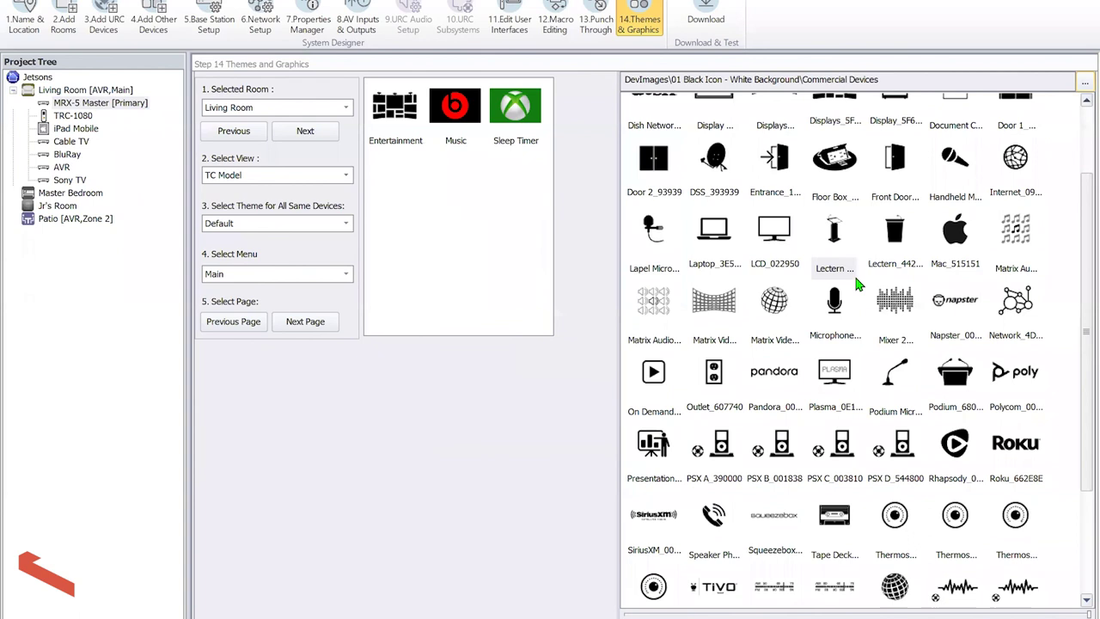
{"action": "scroll", "coordinate": [634, 363], "scroll_direction": "down", "scroll_amount": 3}
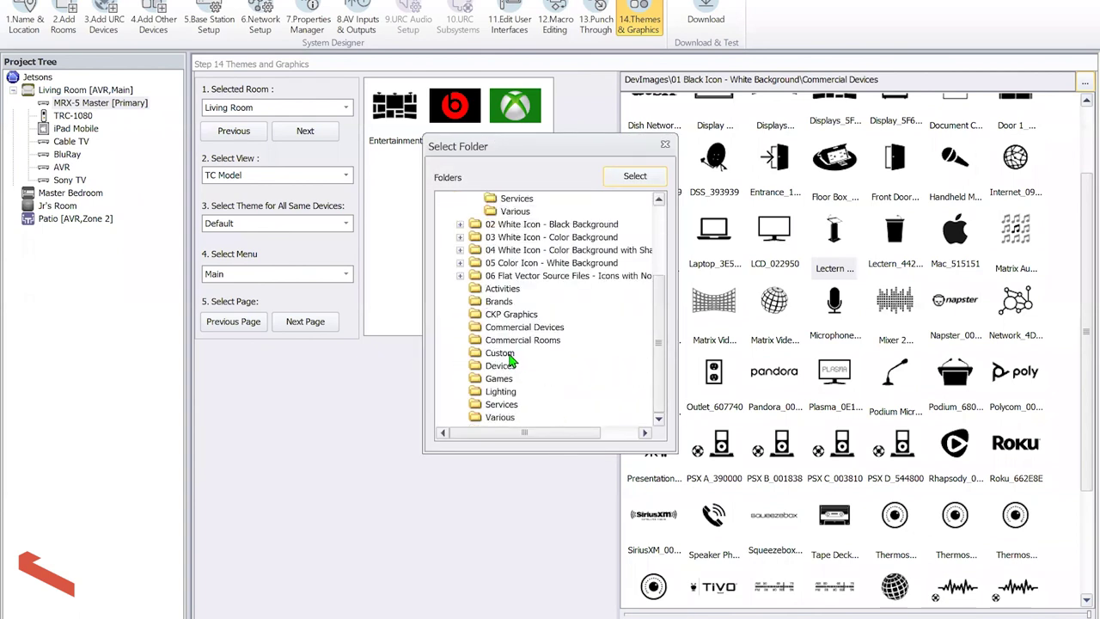
{"action": "double_click", "coordinate": [500, 353]}
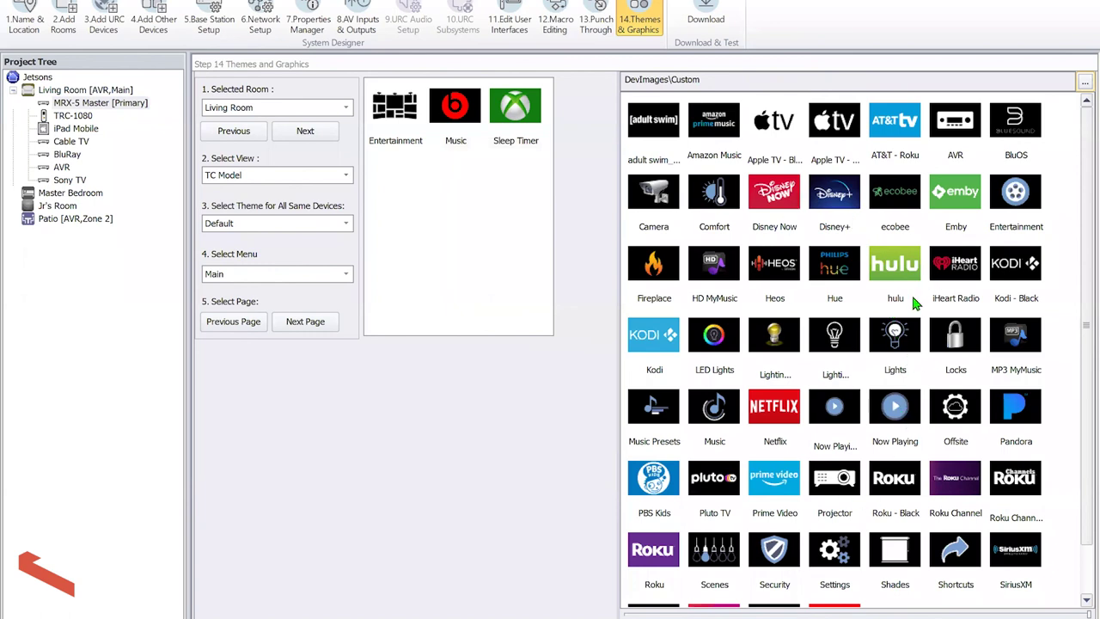
Put the reel on Entertainment, note on Music, and gear on Sleep Timer and page-2 Settings
{"action": "left_click_drag", "start_coordinate": [1027, 204], "coordinate": [394, 108]}
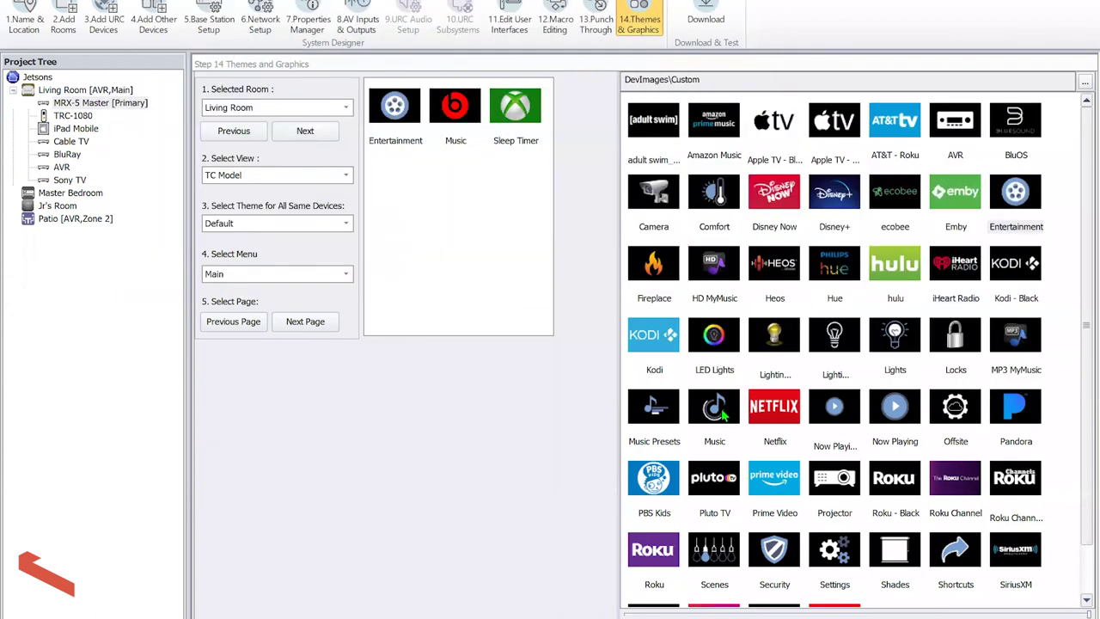
{"action": "left_click_drag", "start_coordinate": [698, 411], "coordinate": [445, 106]}
{"action": "left_click", "coordinate": [851, 344]}
{"action": "scroll", "coordinate": [894, 426], "scroll_direction": "down", "scroll_amount": 1}
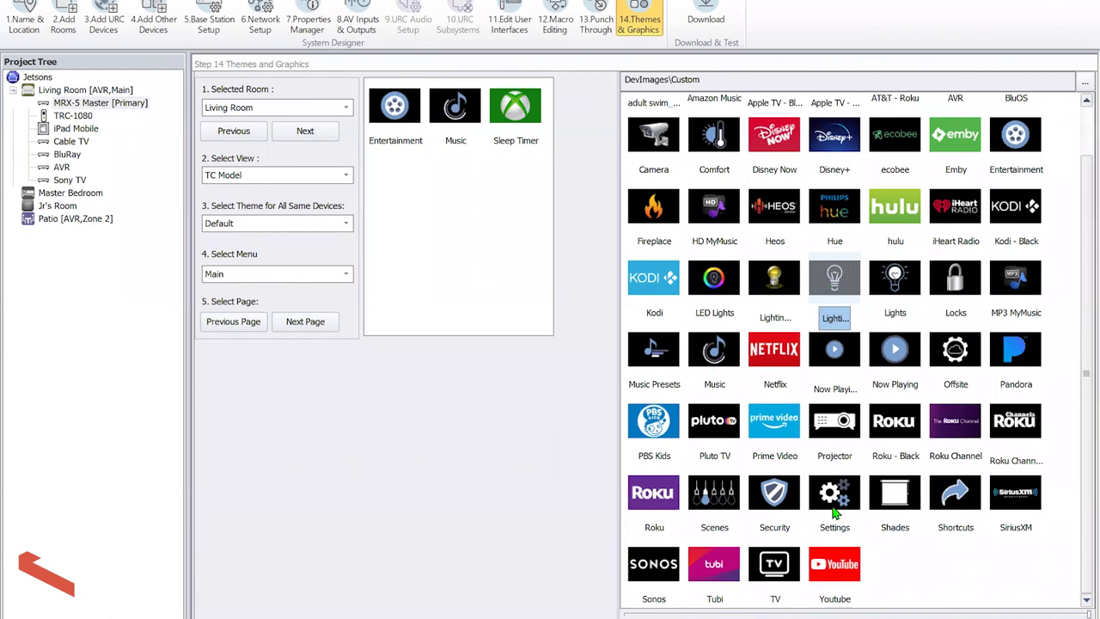
{"action": "left_click_drag", "start_coordinate": [830, 512], "coordinate": [515, 107]}
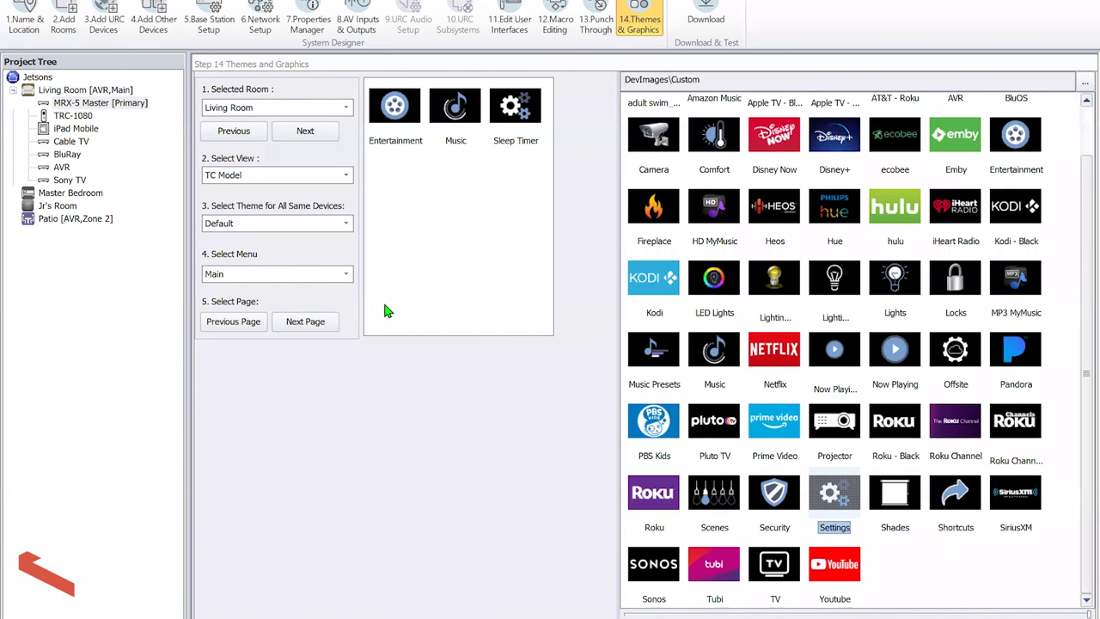
{"action": "left_click", "coordinate": [320, 325]}
{"action": "left_click_drag", "start_coordinate": [837, 503], "coordinate": [421, 108]}
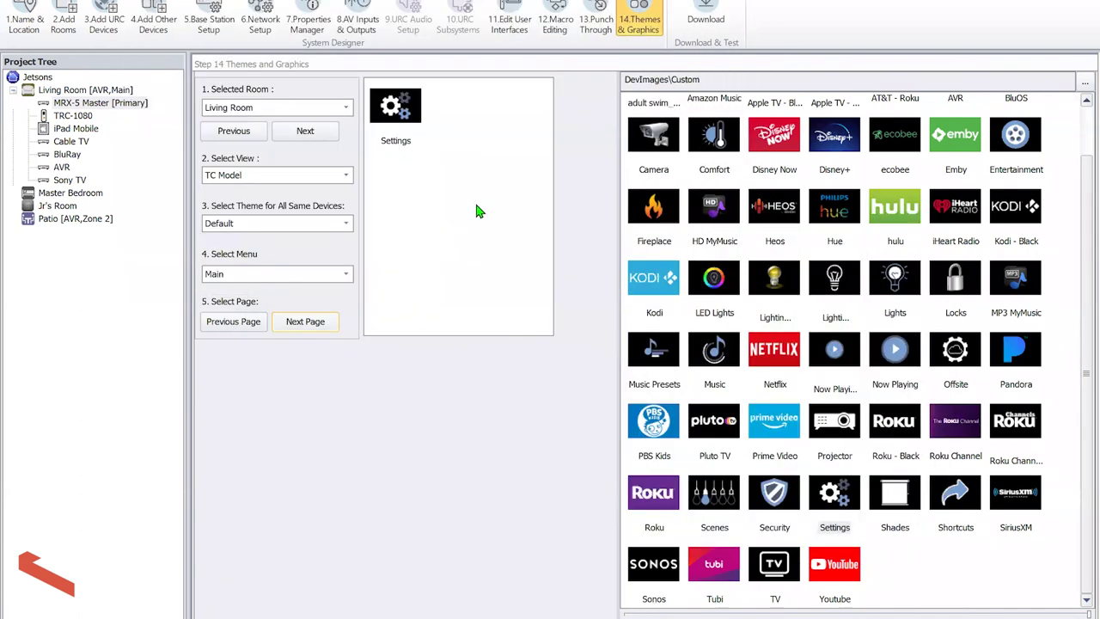
Open the Living Room's room properties and start choosing its room image
{"action": "left_click", "coordinate": [76, 15]}
{"action": "right_click", "coordinate": [81, 89]}
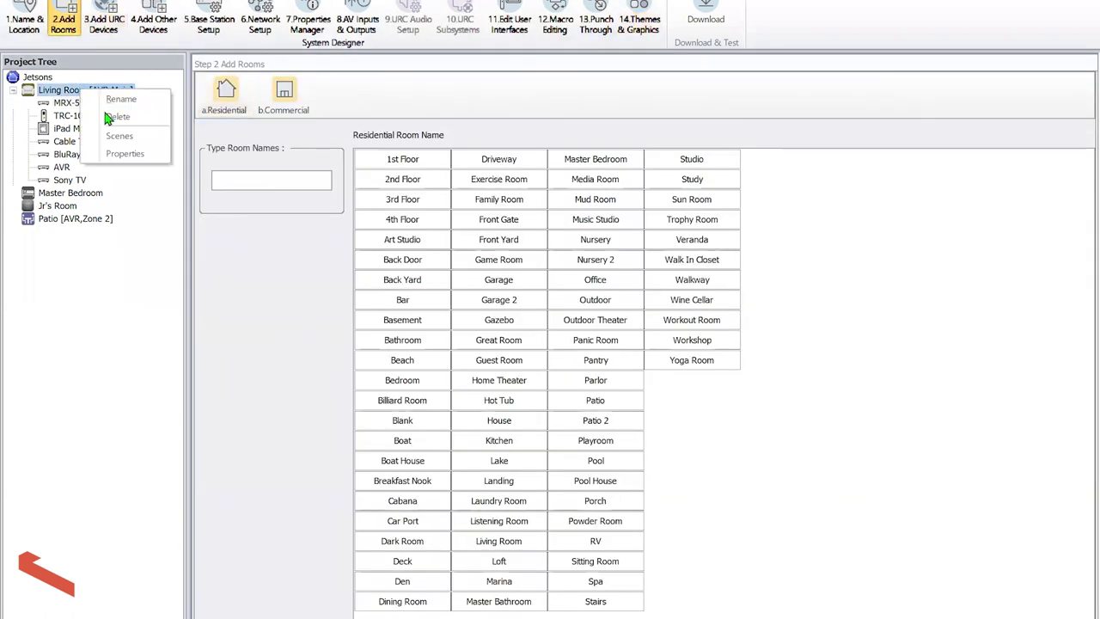
{"action": "left_click", "coordinate": [121, 155]}
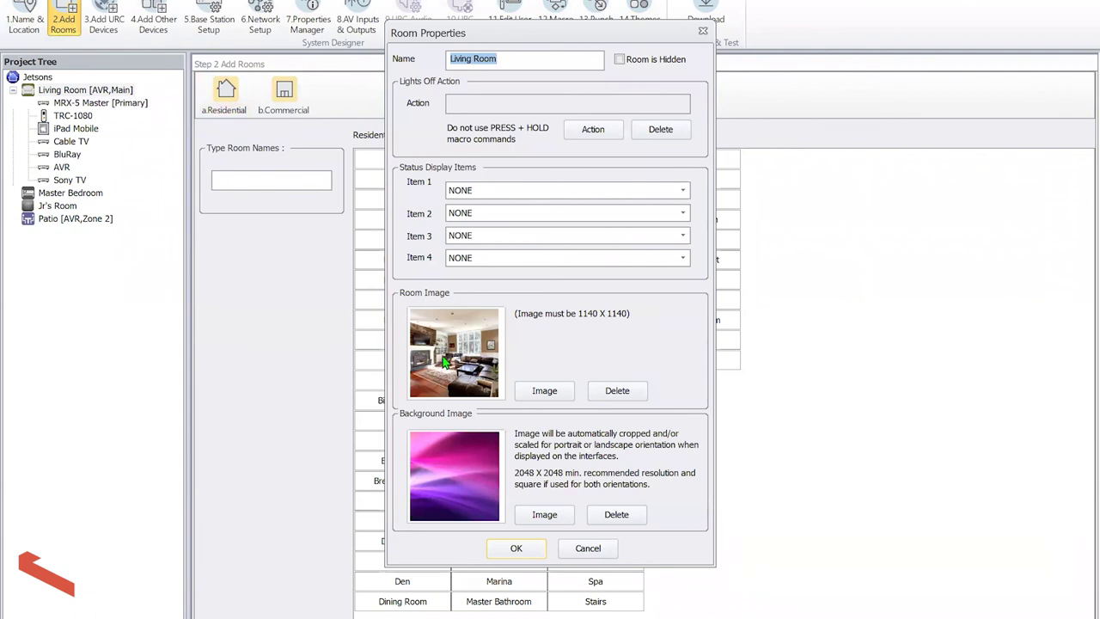
{"action": "left_click", "coordinate": [547, 399]}
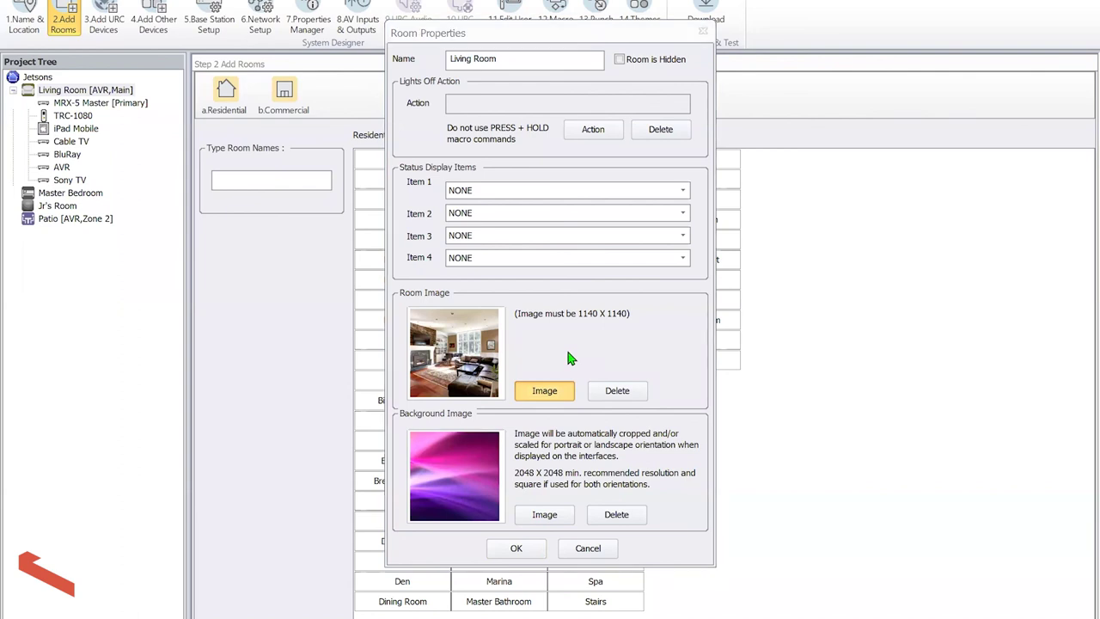
Set the room image to Living Room Image.jpg from Class Materials\Graphics\Room Images
{"action": "scroll", "coordinate": [567, 360], "scroll_direction": "down", "scroll_amount": 15}
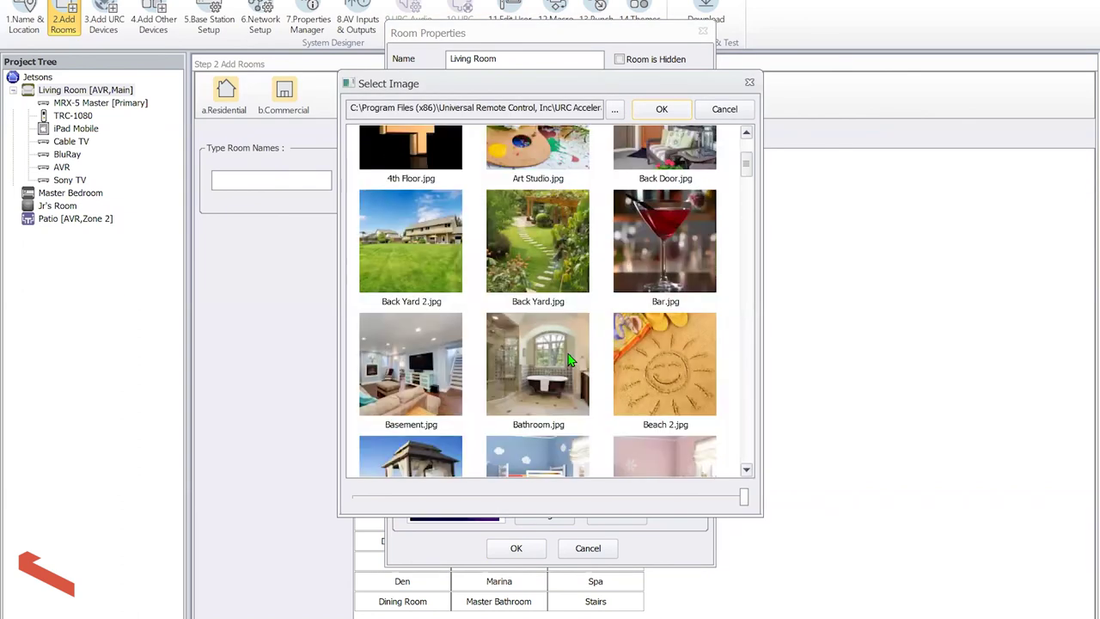
{"action": "left_click", "coordinate": [616, 110]}
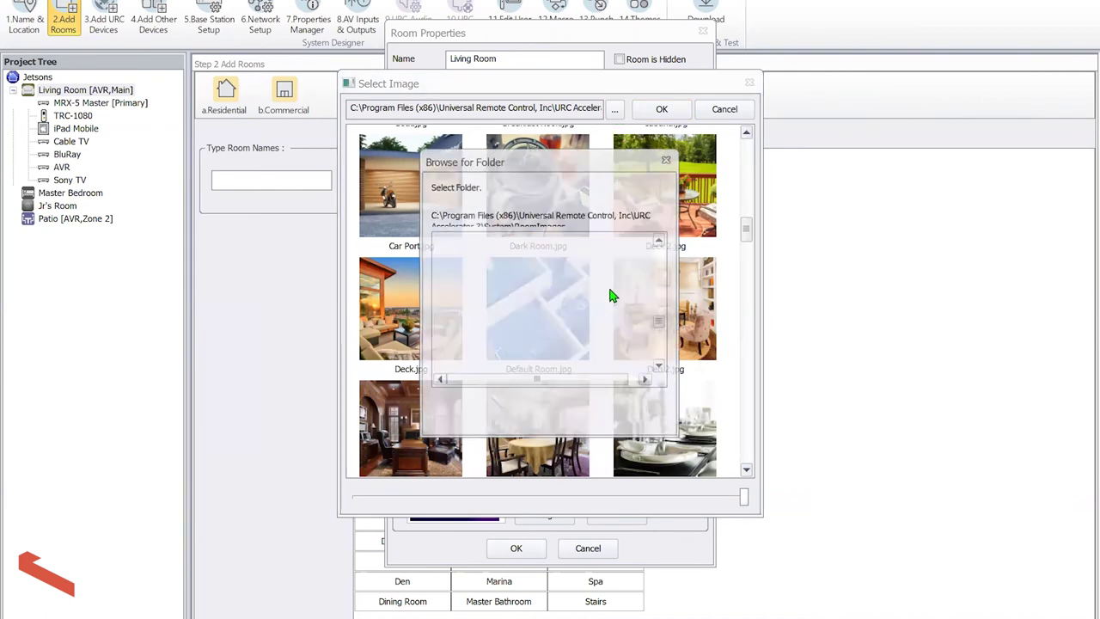
{"action": "left_click_drag", "start_coordinate": [664, 323], "coordinate": [662, 369]}
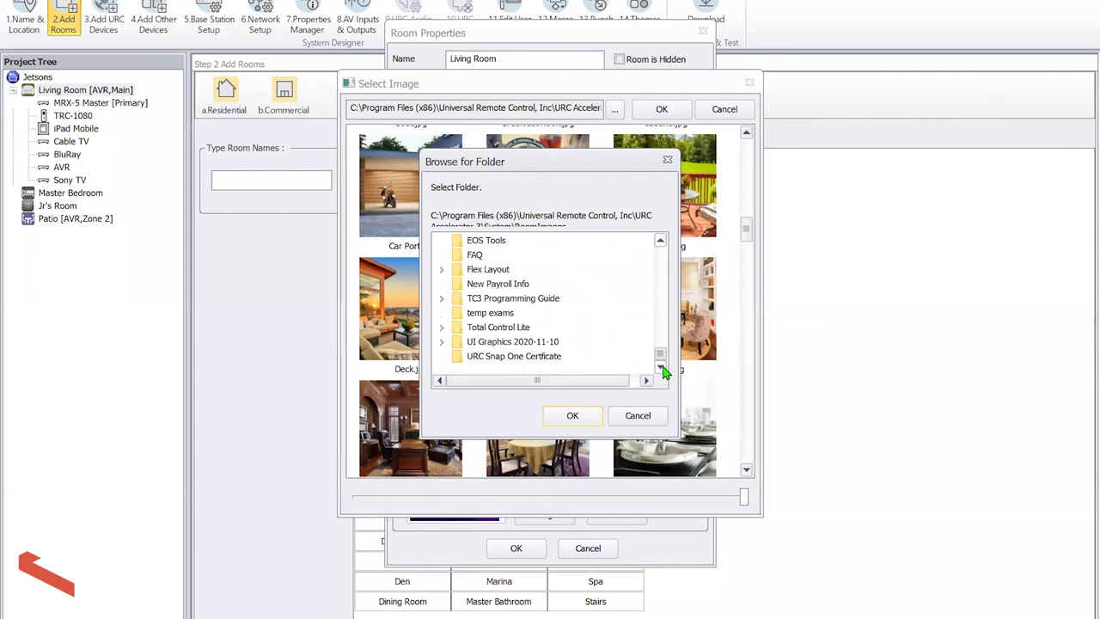
{"action": "key", "text": "c"}
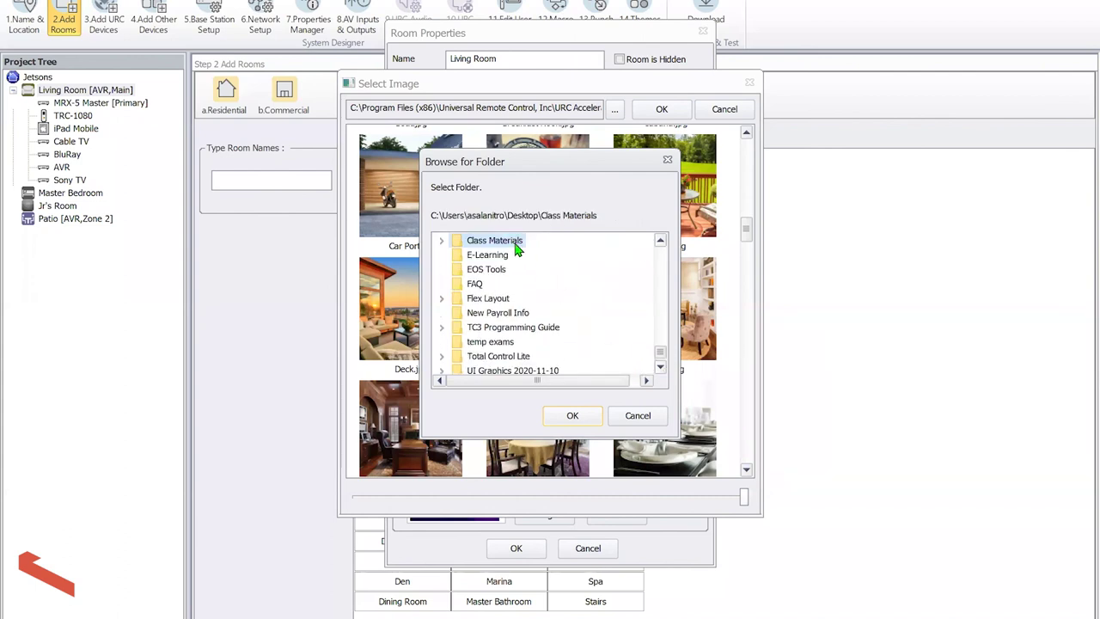
{"action": "double_click", "coordinate": [516, 244]}
{"action": "double_click", "coordinate": [506, 258]}
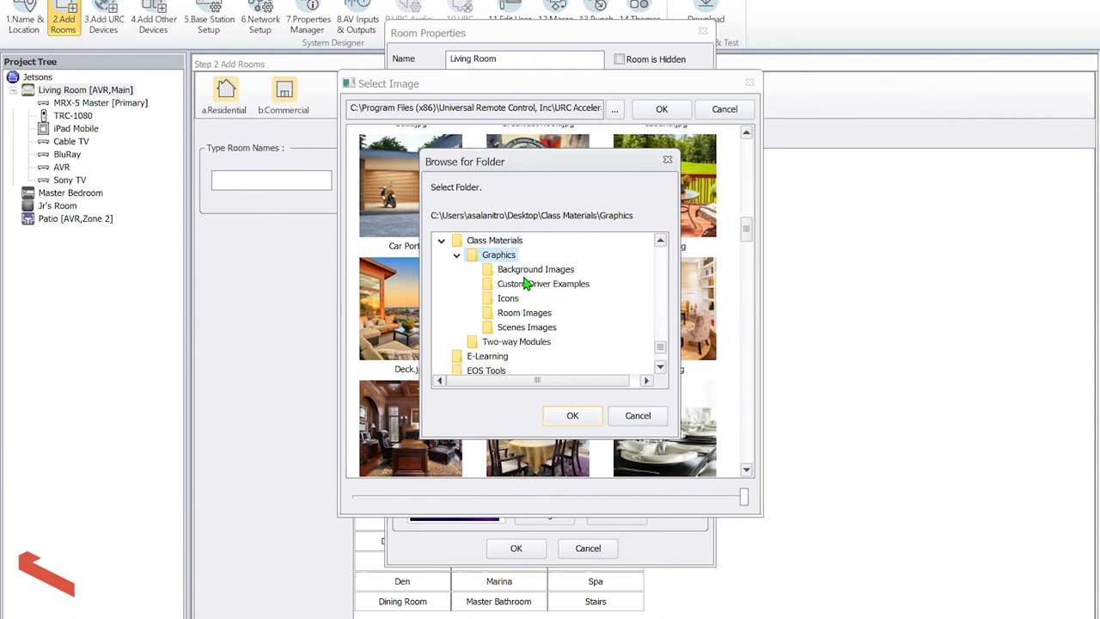
{"action": "left_click", "coordinate": [524, 314]}
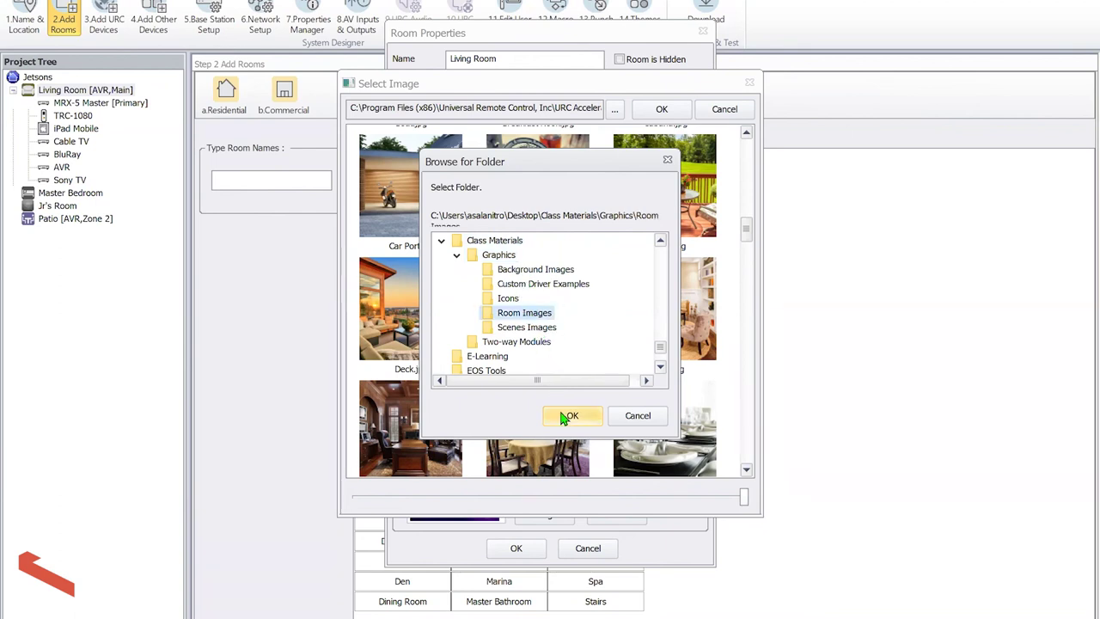
{"action": "left_click", "coordinate": [572, 415]}
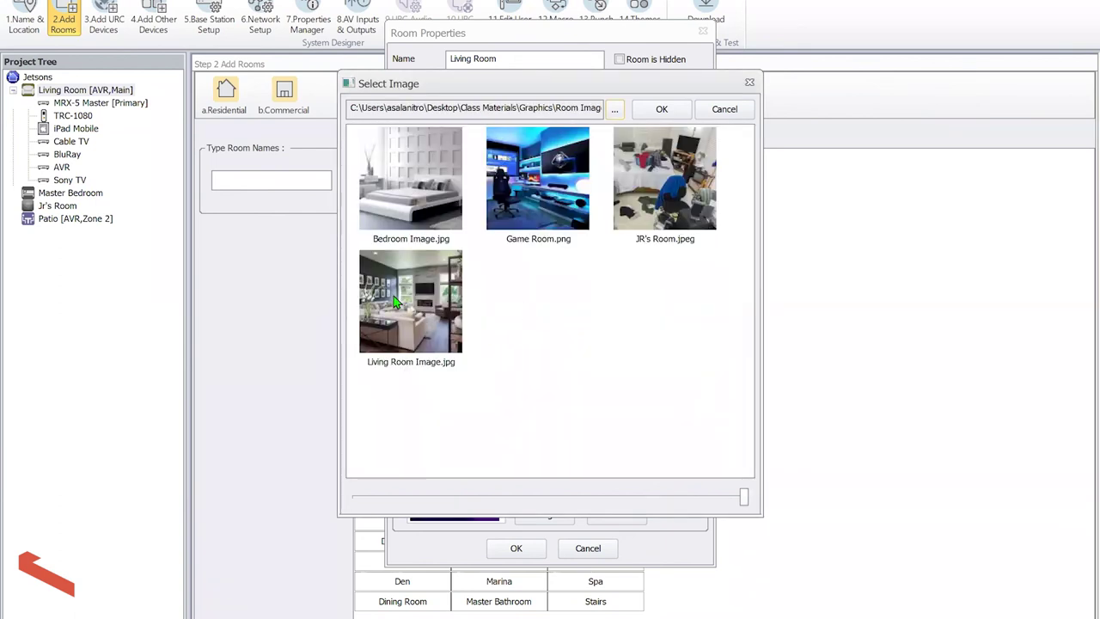
{"action": "left_click", "coordinate": [397, 300]}
{"action": "left_click", "coordinate": [661, 109]}
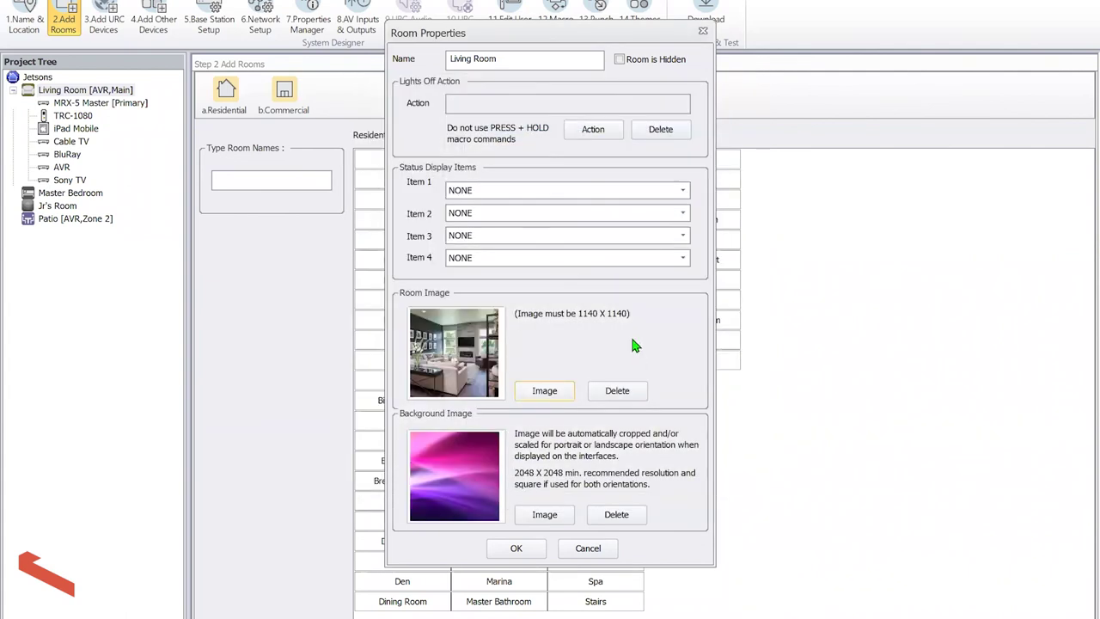
Point the background image picker at the Class Materials\Graphics\Background Images folder
{"action": "left_click", "coordinate": [549, 517]}
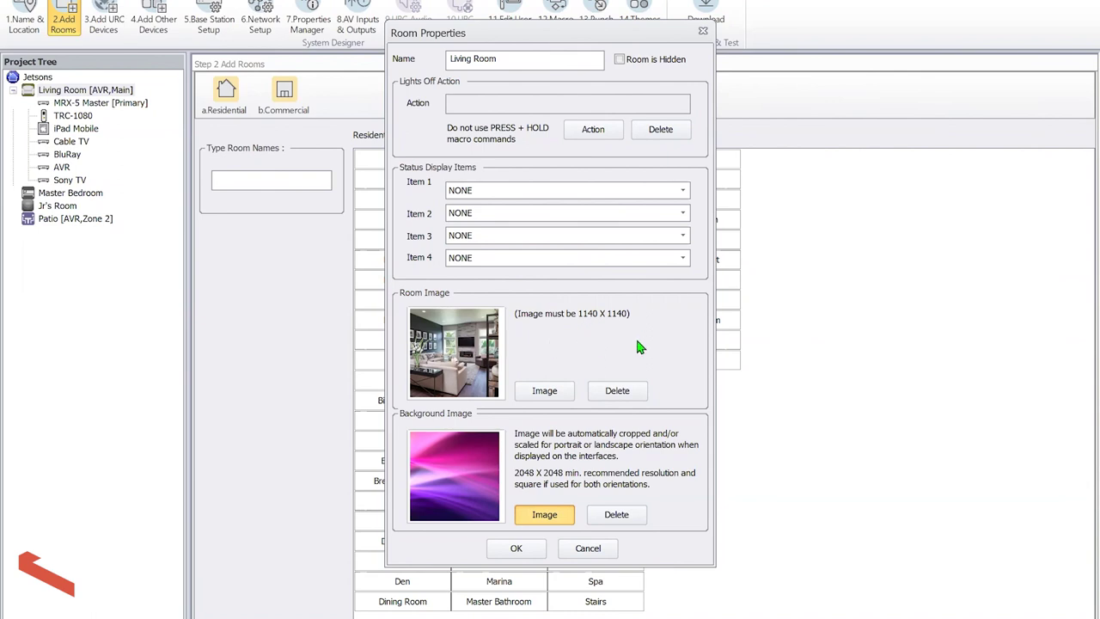
{"action": "left_click", "coordinate": [544, 514]}
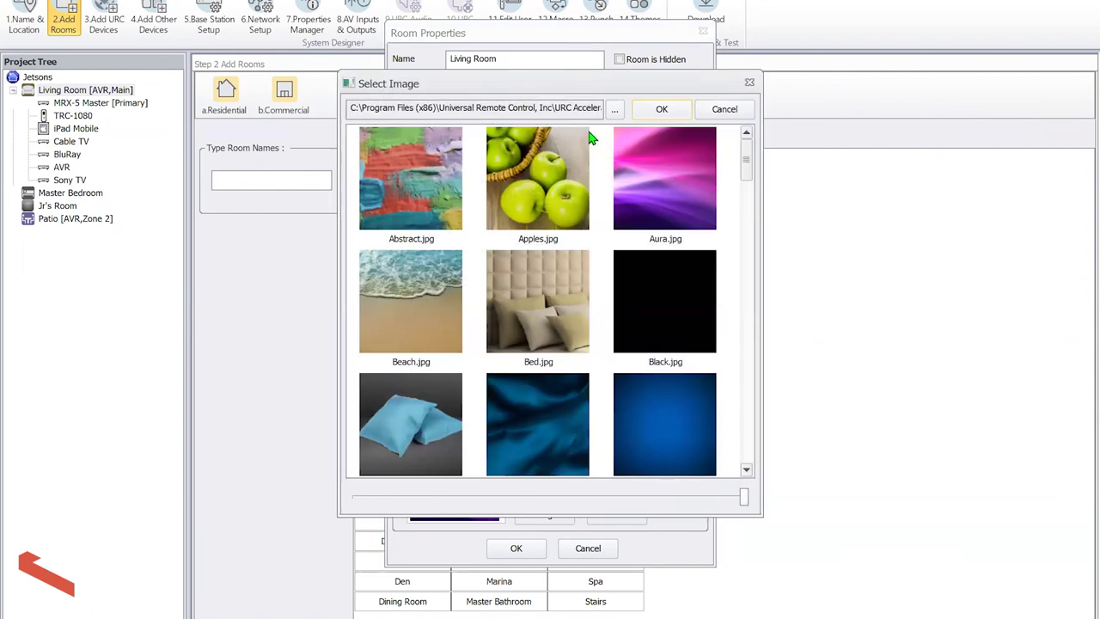
{"action": "left_click", "coordinate": [614, 110]}
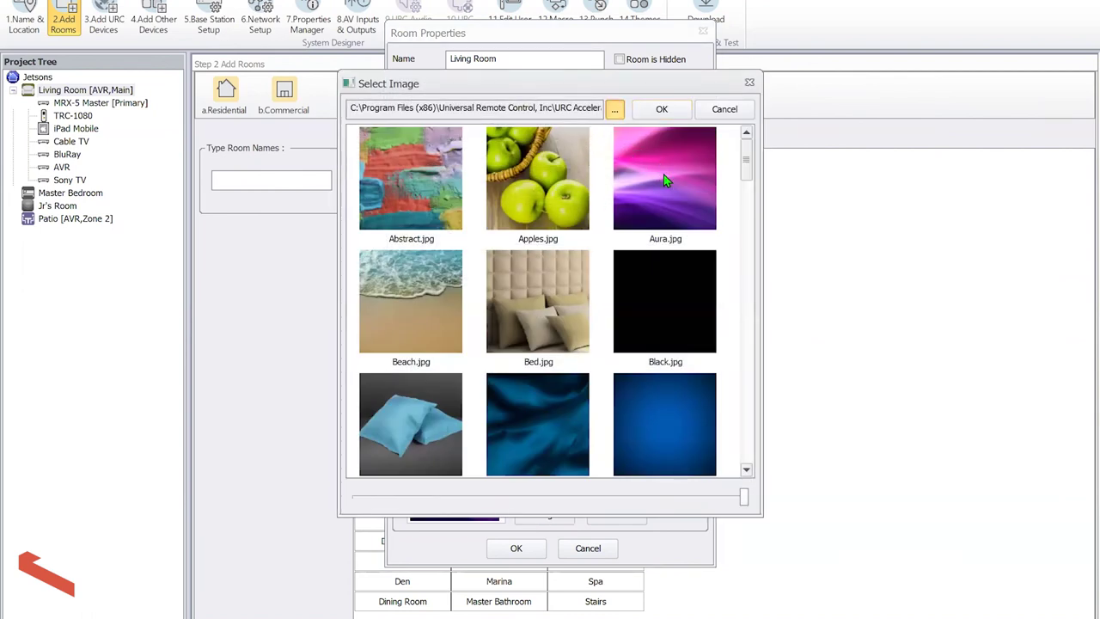
{"action": "left_click_drag", "start_coordinate": [662, 325], "coordinate": [663, 365]}
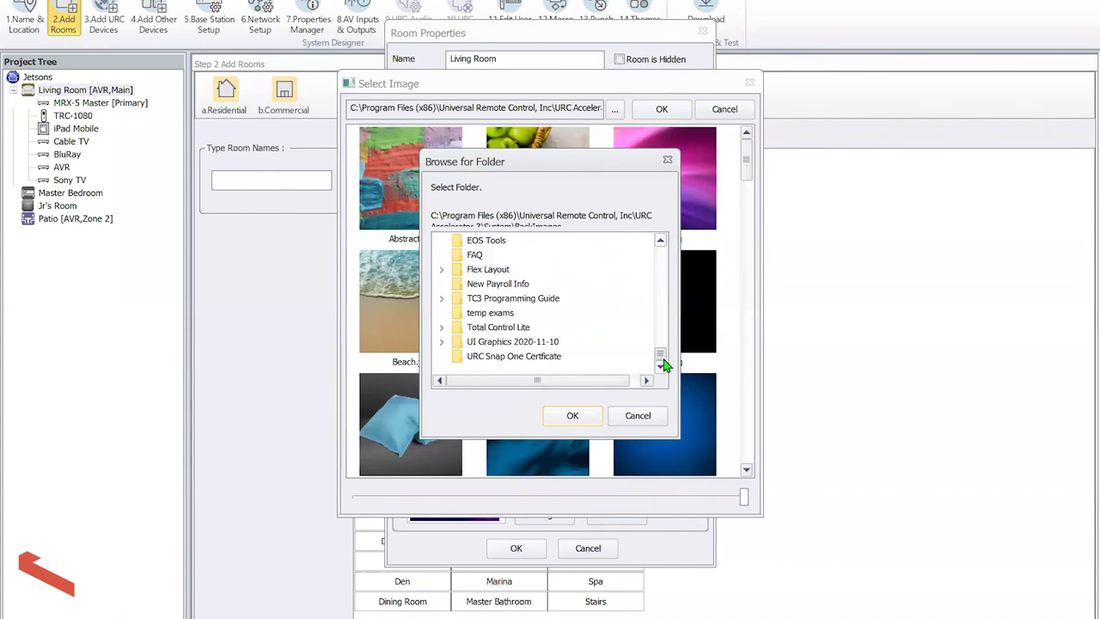
{"action": "scroll", "coordinate": [630, 330], "scroll_direction": "up", "scroll_amount": 1}
{"action": "left_click", "coordinate": [515, 243]}
{"action": "left_click", "coordinate": [515, 253]}
{"action": "left_click", "coordinate": [520, 270]}
{"action": "left_click", "coordinate": [573, 415]}
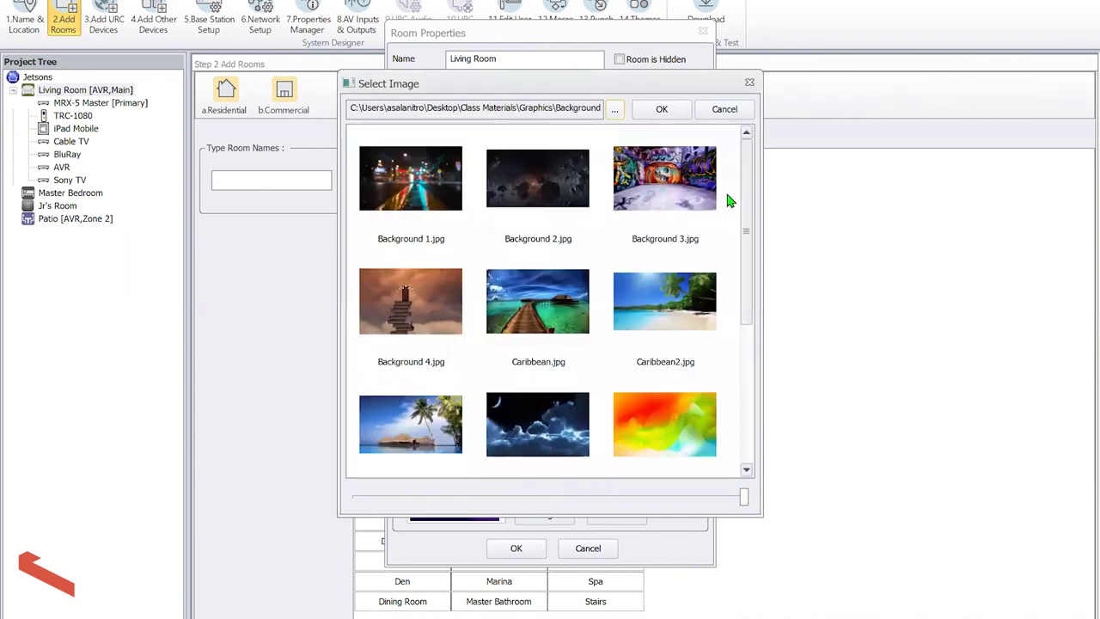
Apply Sunflowers.jfif as the background image and save the room properties
{"action": "left_click_drag", "start_coordinate": [753, 196], "coordinate": [749, 368]}
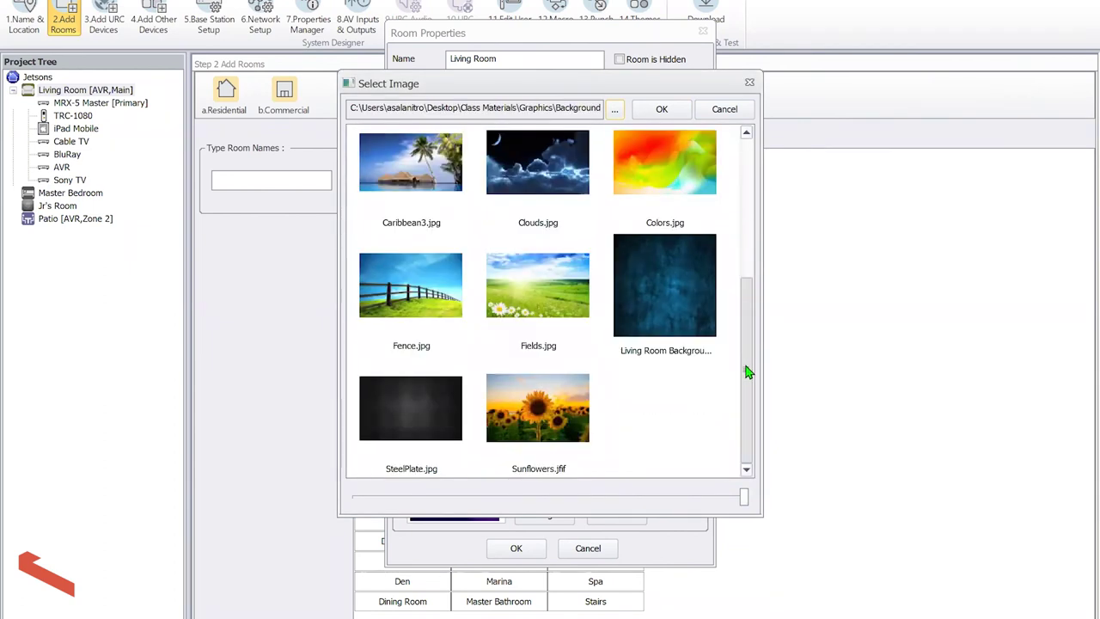
{"action": "left_click", "coordinate": [541, 419]}
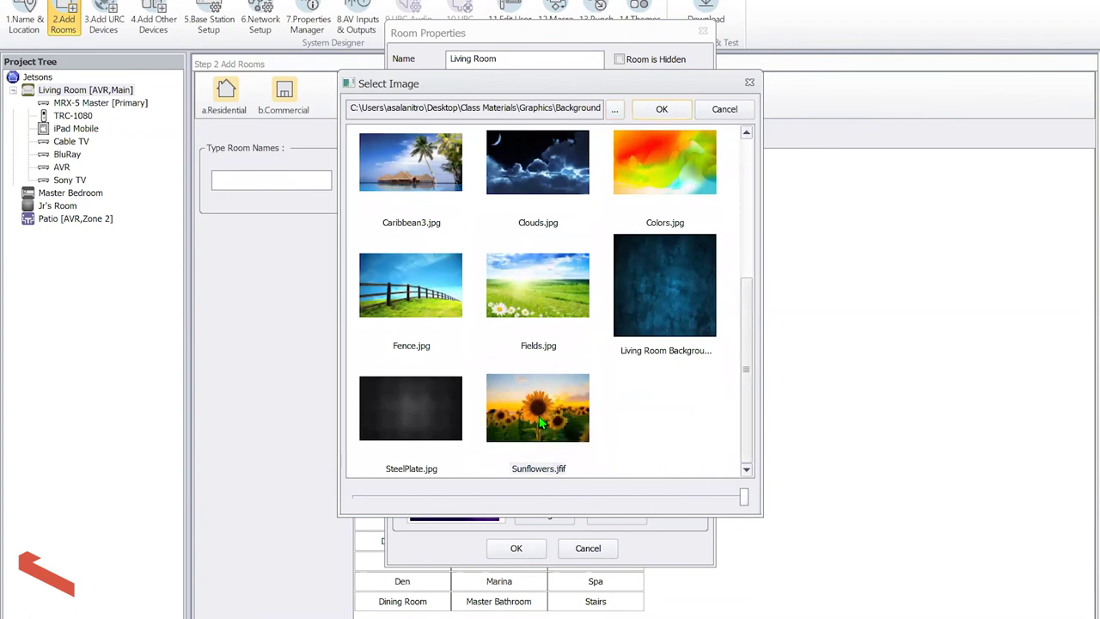
{"action": "left_click", "coordinate": [655, 114]}
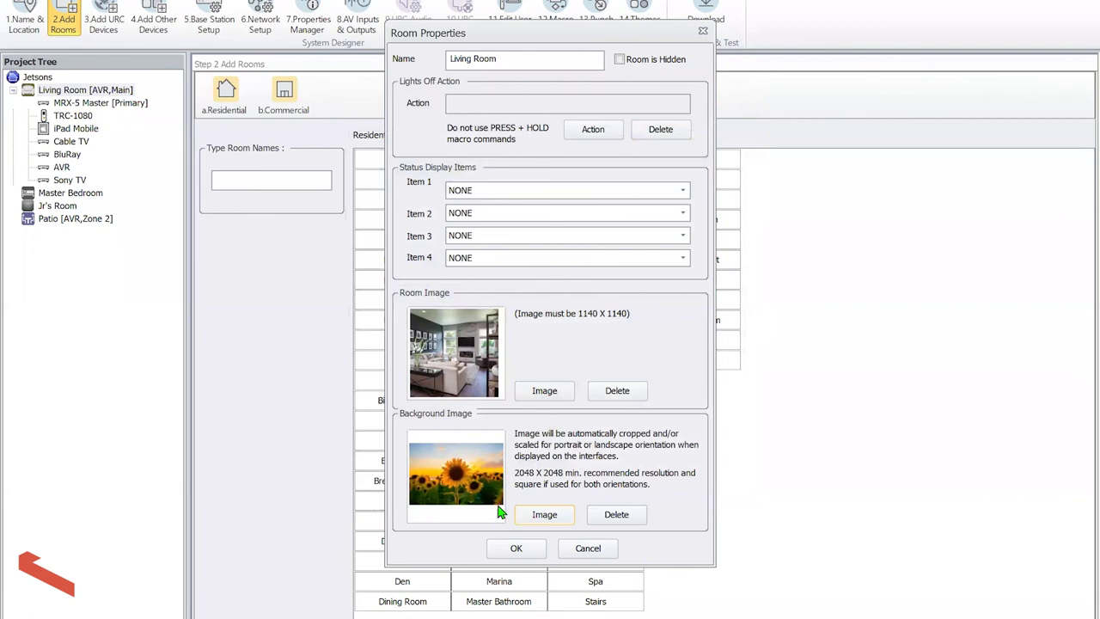
{"action": "left_click", "coordinate": [505, 548]}
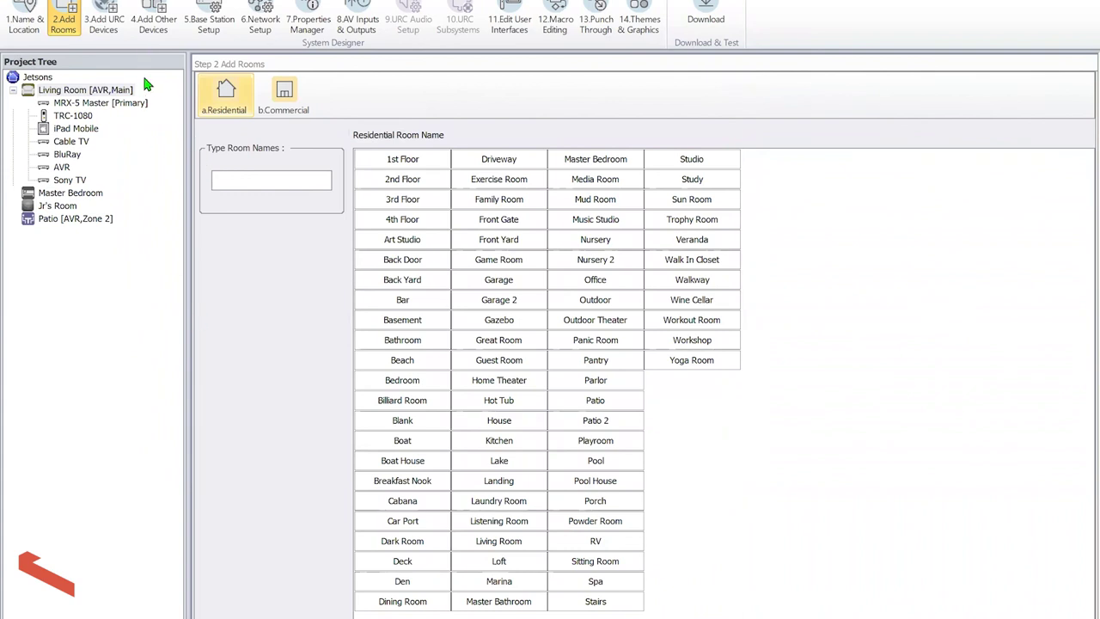
List the SONOS models under AVR's and Amplifiers in the My IP Database
{"action": "left_click", "coordinate": [147, 26]}
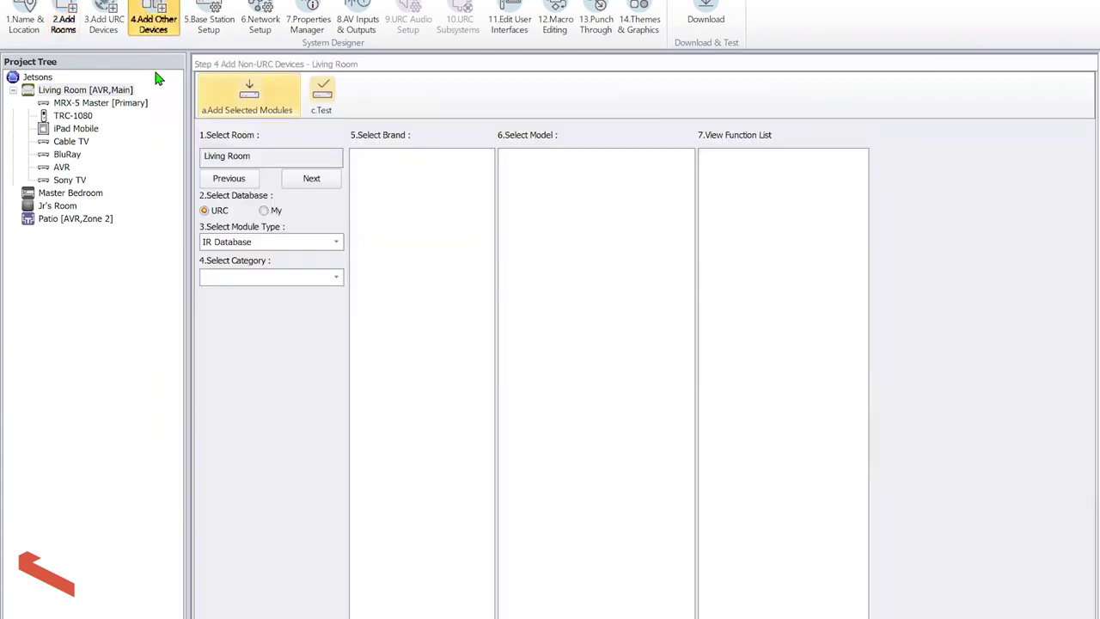
{"action": "left_click", "coordinate": [273, 245]}
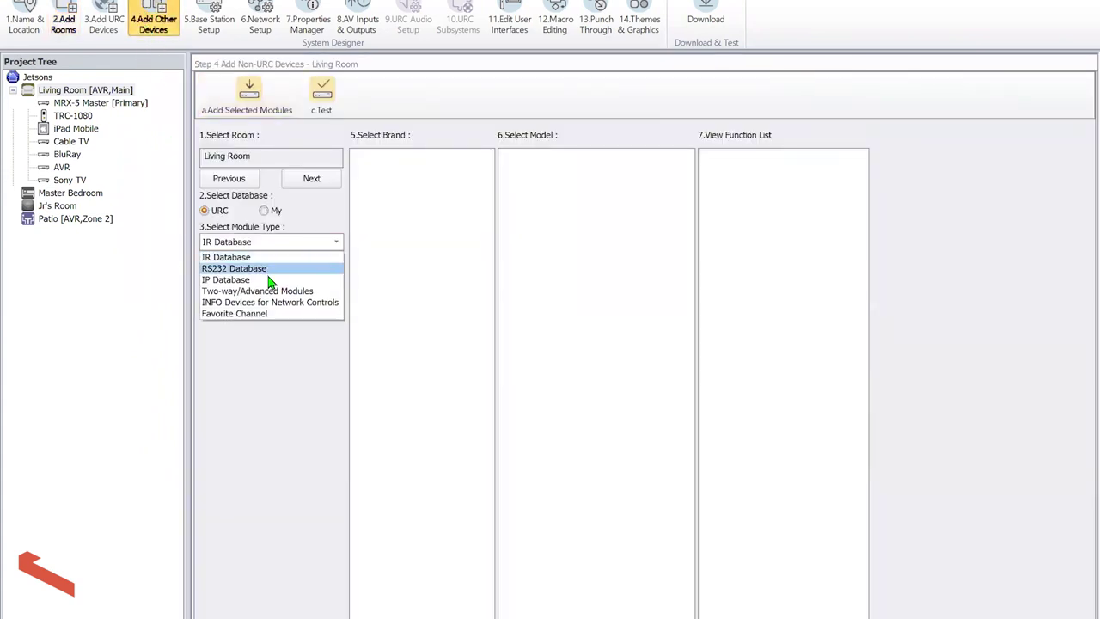
{"action": "left_click", "coordinate": [258, 280]}
{"action": "left_click", "coordinate": [283, 209]}
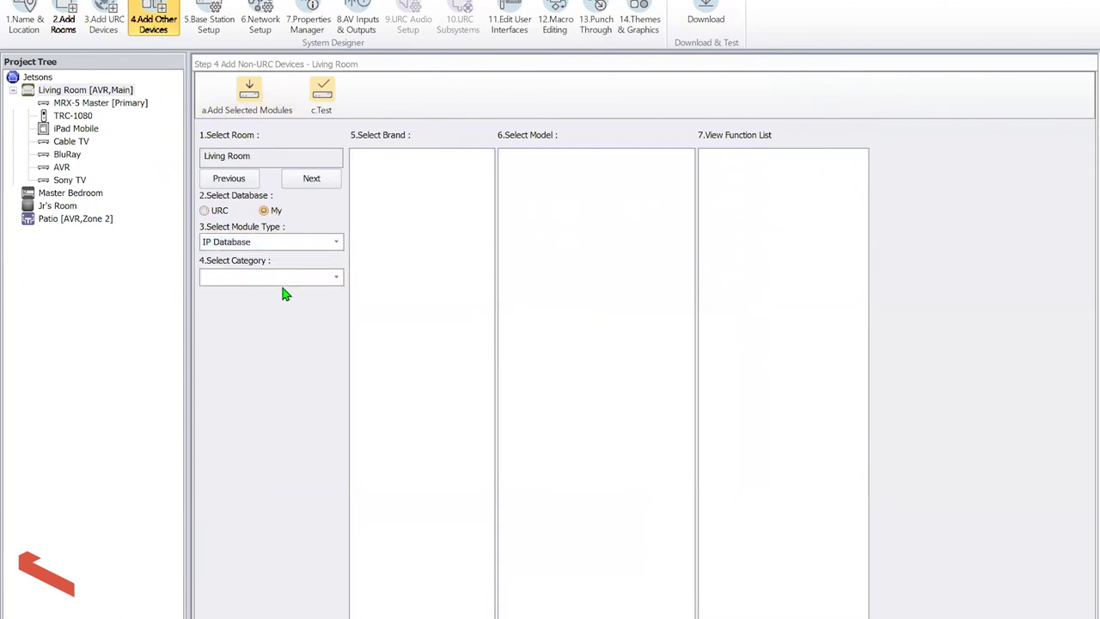
{"action": "left_click", "coordinate": [280, 277]}
{"action": "left_click", "coordinate": [281, 304]}
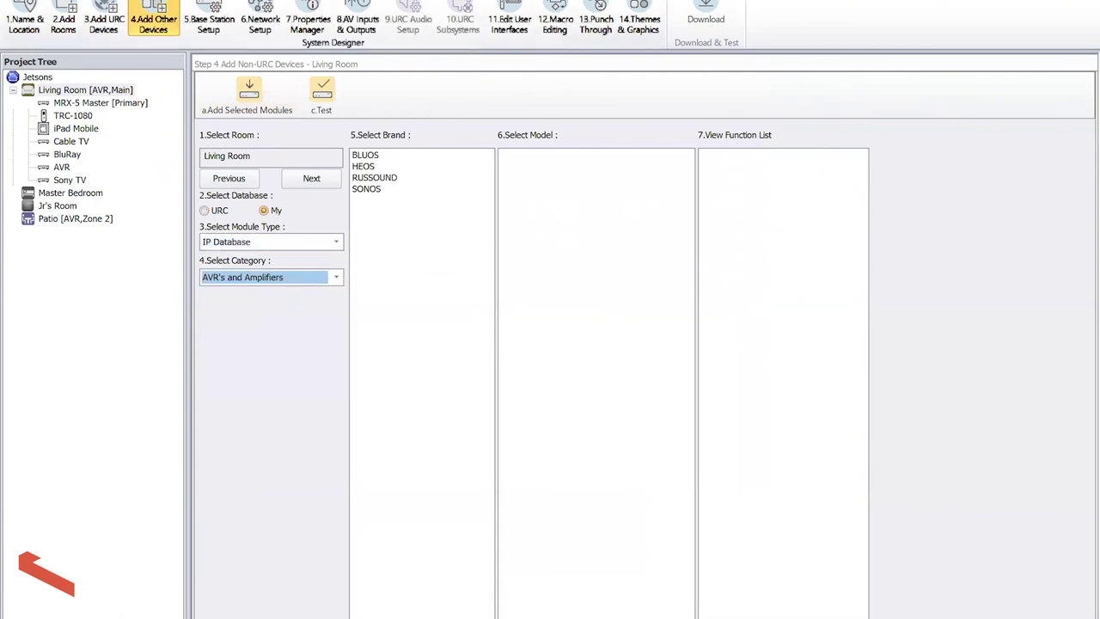
{"action": "left_click", "coordinate": [367, 190]}
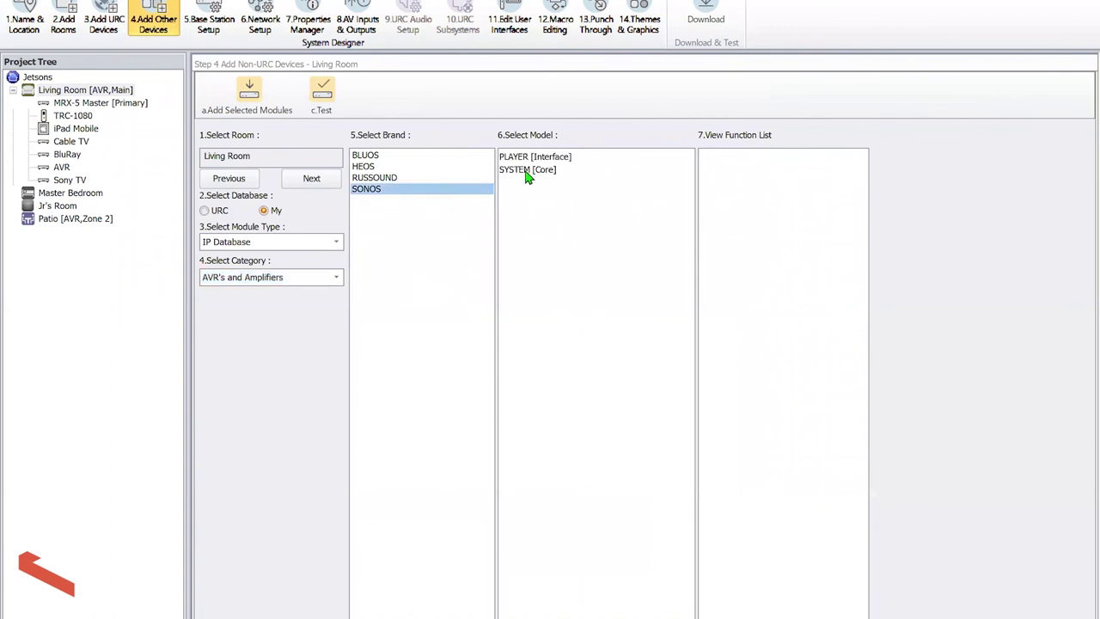
Add the SONOS SYSTEM [Core] and PLAYER [Interface] modules, naming the interface Sonos
{"action": "double_click", "coordinate": [528, 170]}
{"action": "double_click", "coordinate": [526, 158]}
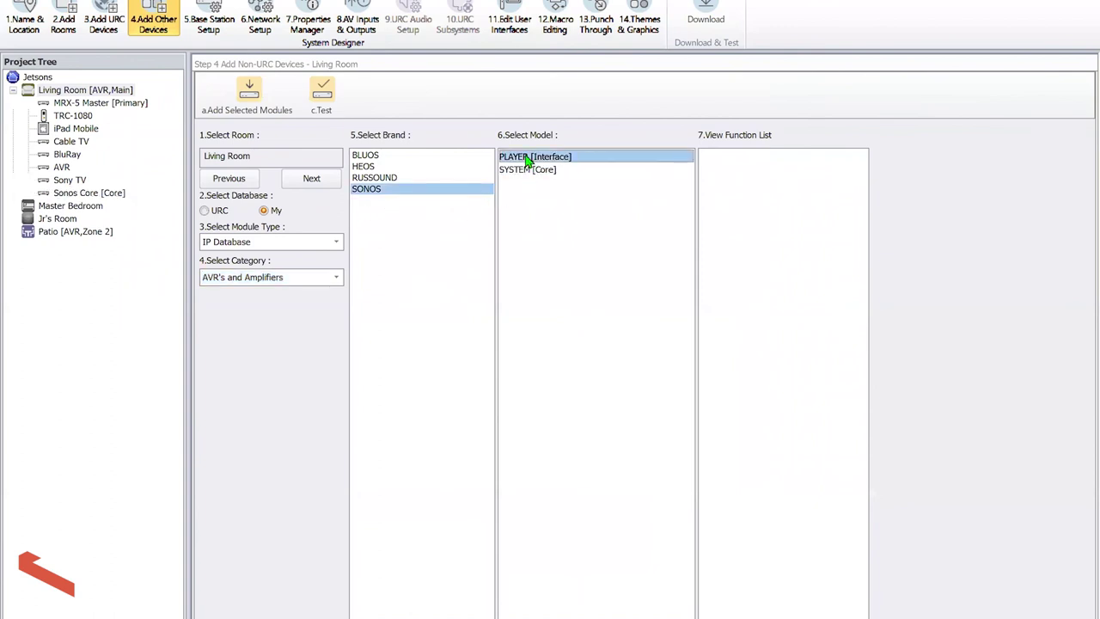
{"action": "double_click", "coordinate": [512, 268]}
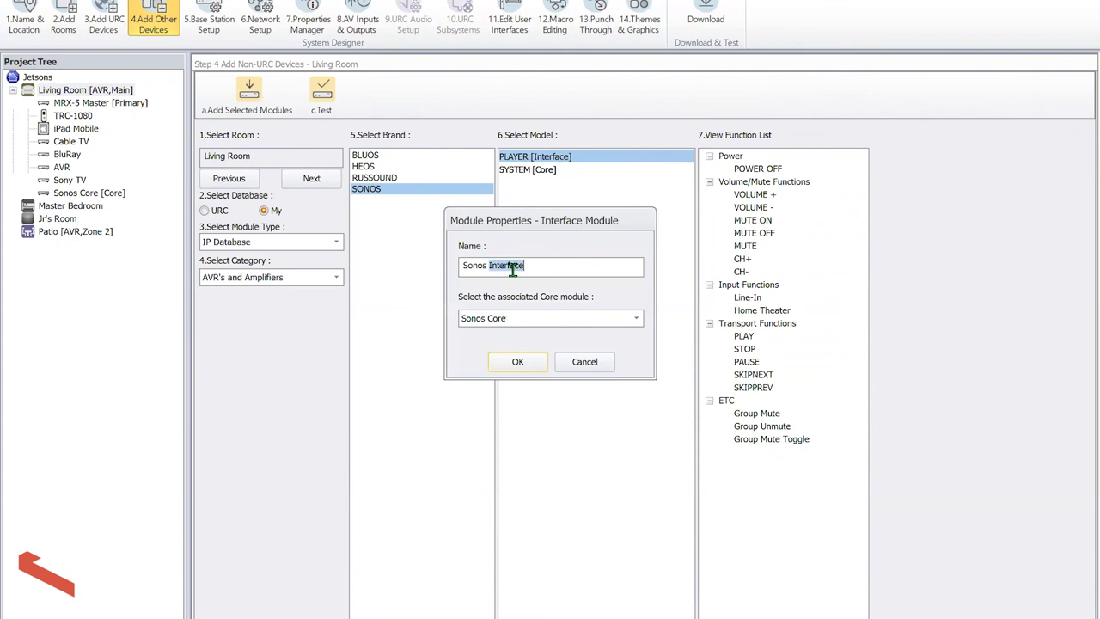
{"action": "key", "text": "BackSpace"}
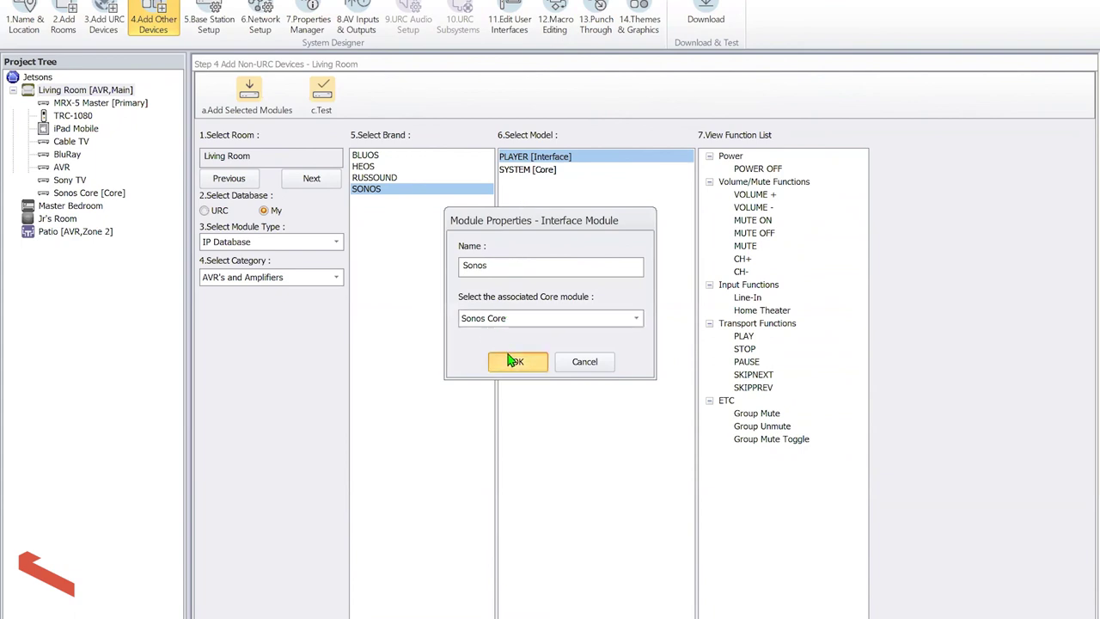
{"action": "left_click", "coordinate": [515, 361]}
Give the Sonos Core IP address 0.0.0.1 in the non-URC device network setup
{"action": "left_click", "coordinate": [262, 22]}
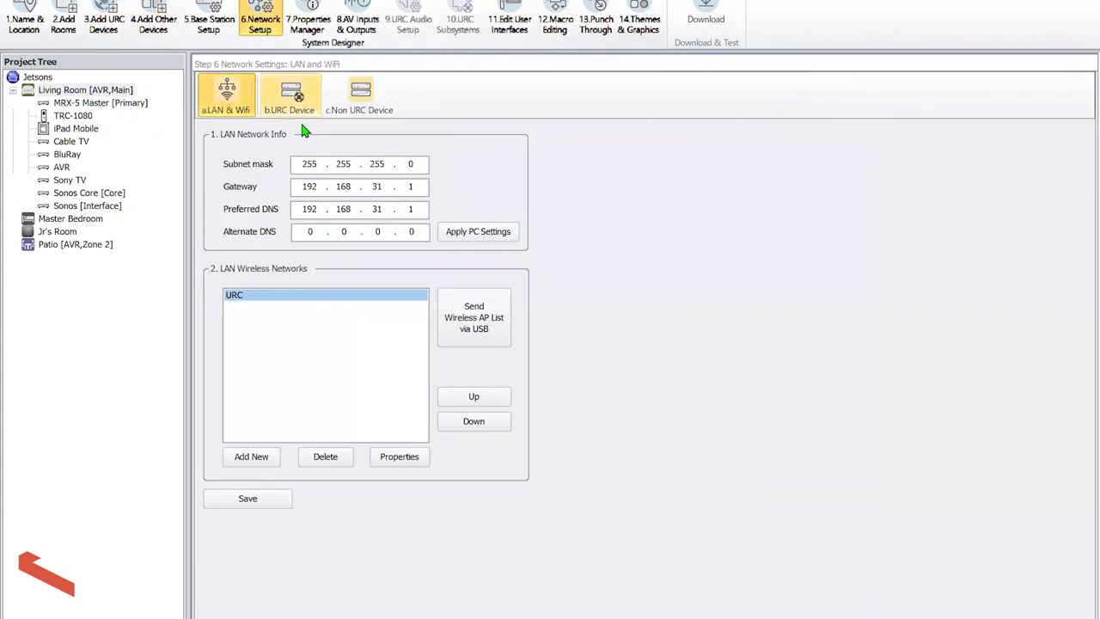
{"action": "left_click", "coordinate": [365, 99]}
{"action": "left_click", "coordinate": [387, 171]}
{"action": "left_click", "coordinate": [388, 171]}
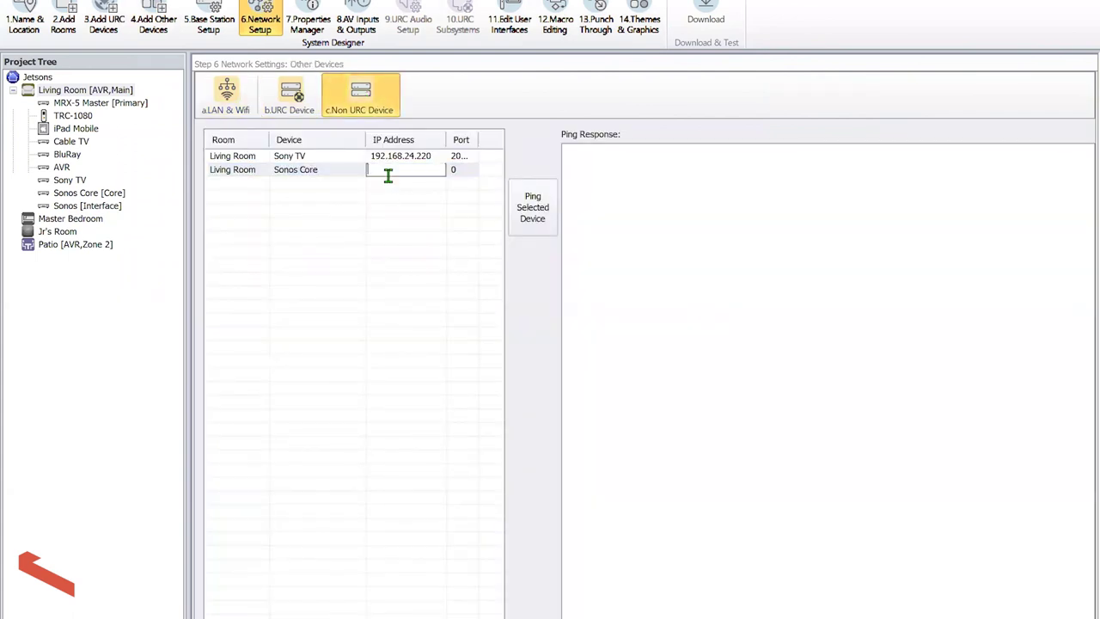
{"action": "type", "text": "10.0.0.0"}
{"action": "key", "text": "Return"}
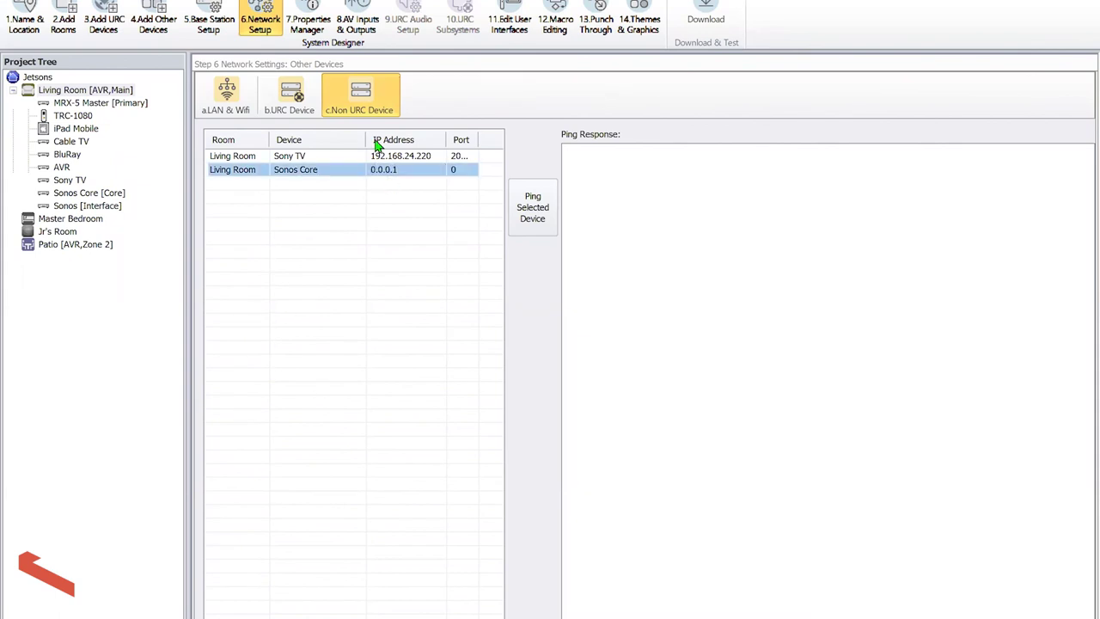
{"action": "left_click", "coordinate": [306, 24]}
Enter 00:99:87 as the Sonos Core MAC parameter and save the change
{"action": "left_click", "coordinate": [84, 195]}
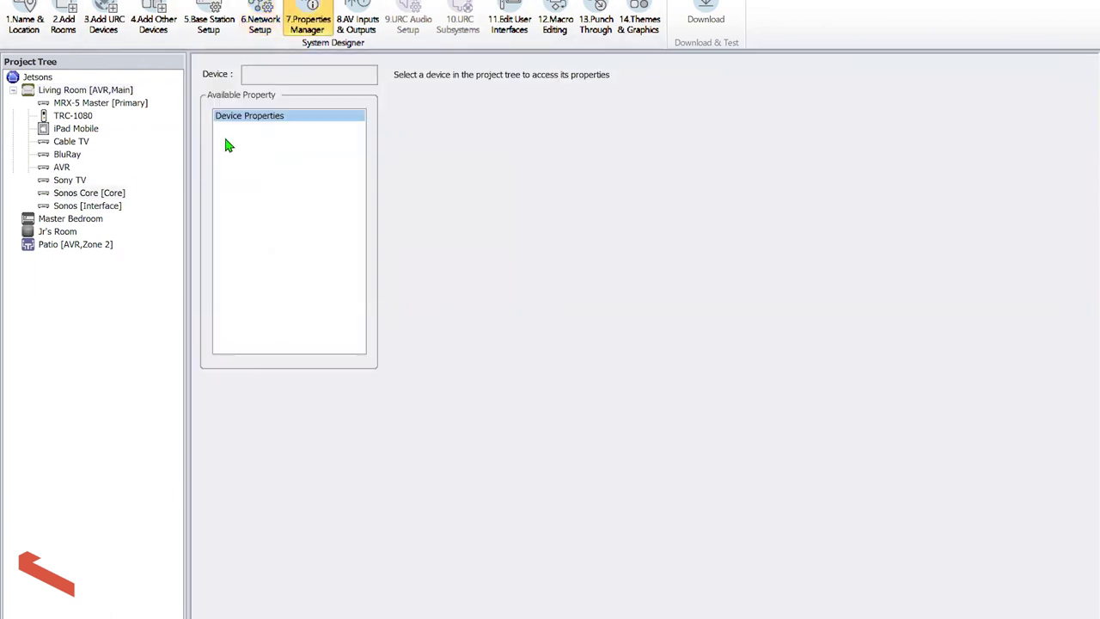
{"action": "left_click", "coordinate": [249, 127]}
{"action": "left_click", "coordinate": [672, 138]}
{"action": "type", "text": "00:9"}
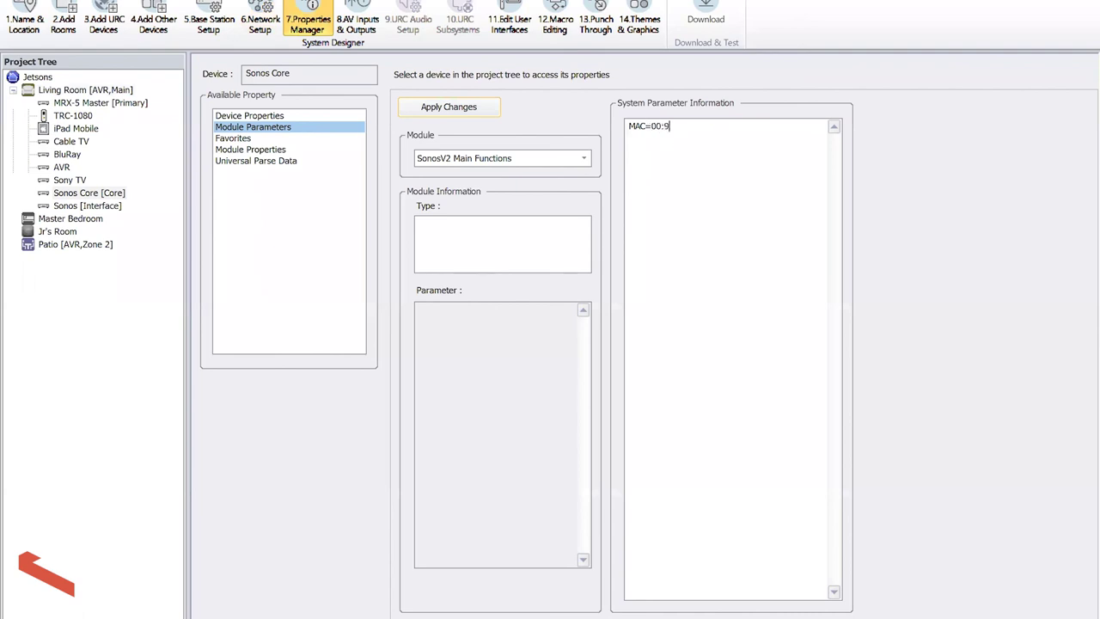
{"action": "type", "text": "9:87:00"}
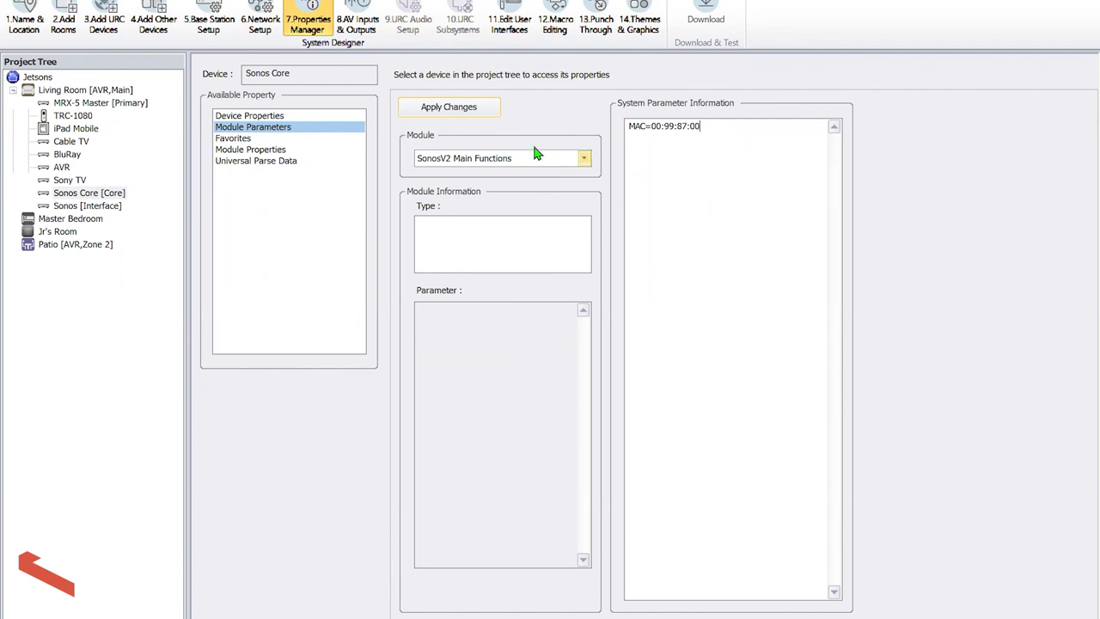
{"action": "left_click", "coordinate": [509, 15]}
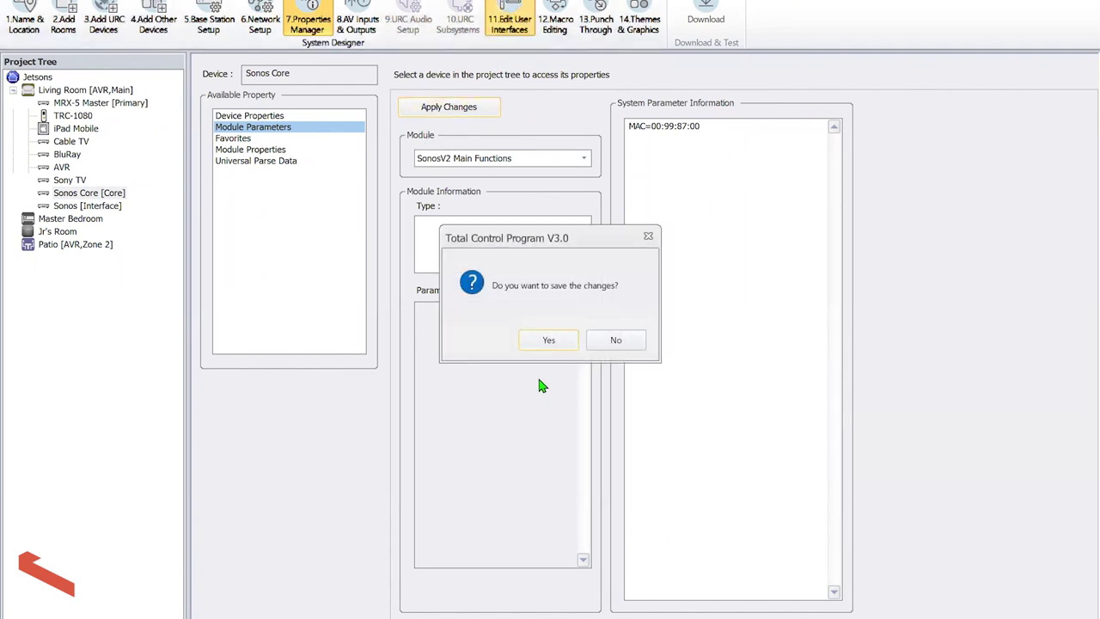
{"action": "left_click", "coordinate": [549, 340]}
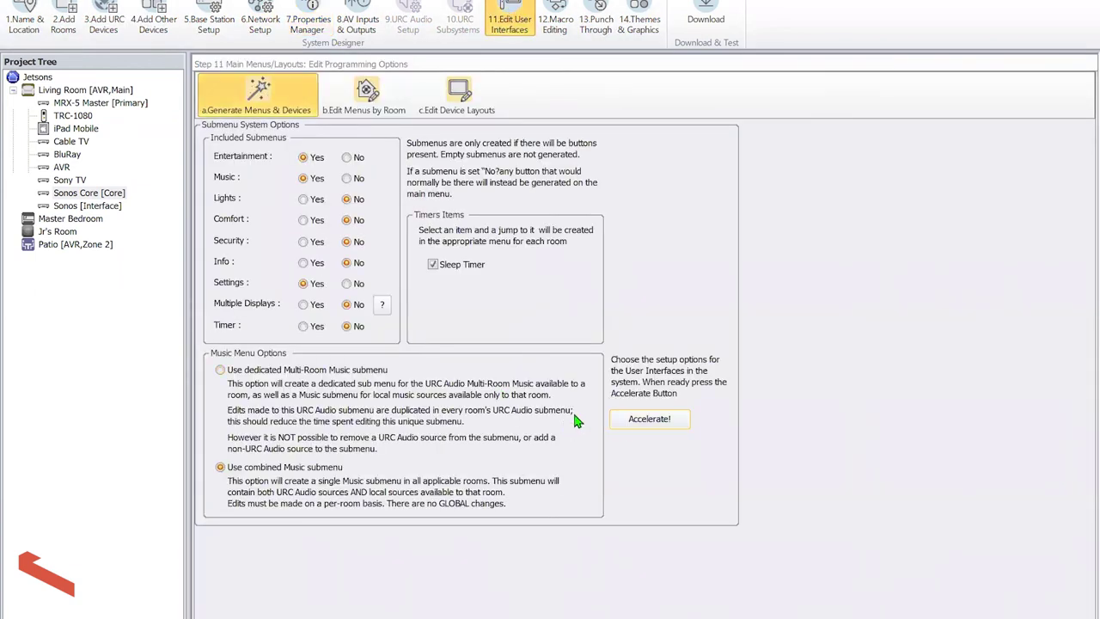
Regenerate the menus and check Living Room's Music submenu pages
{"action": "left_click", "coordinate": [624, 419]}
{"action": "left_click", "coordinate": [685, 223]}
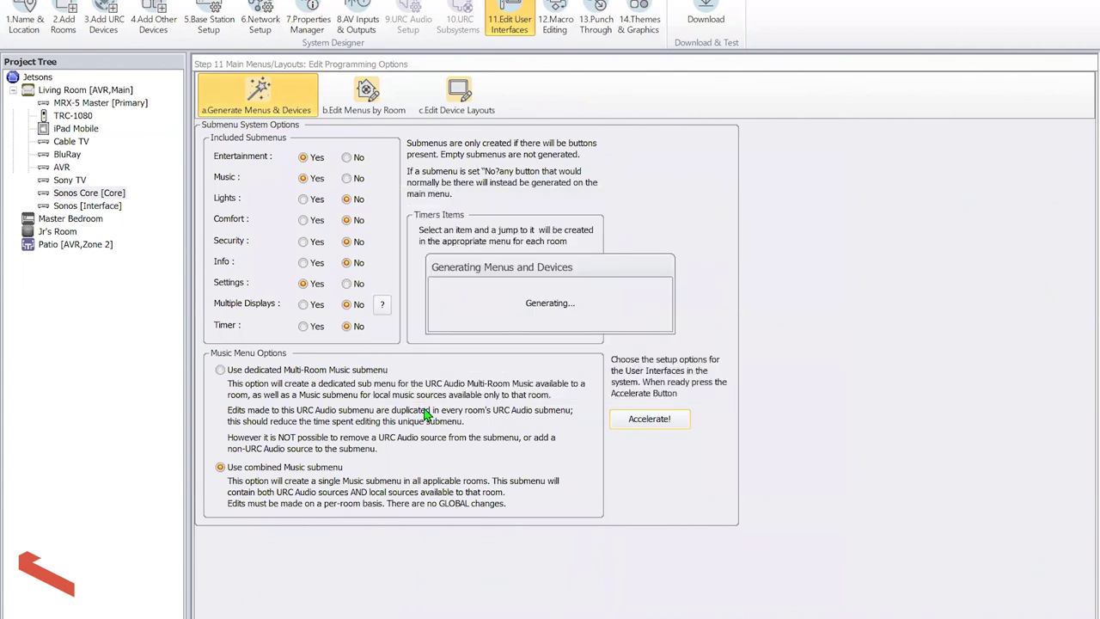
{"action": "left_click", "coordinate": [547, 337]}
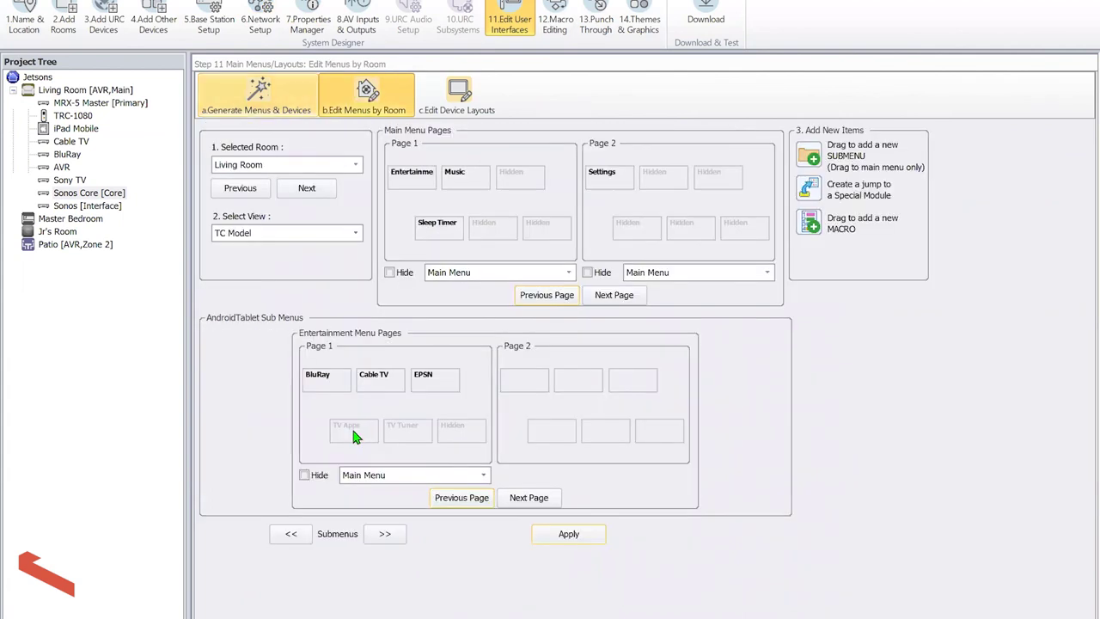
{"action": "left_click", "coordinate": [384, 533]}
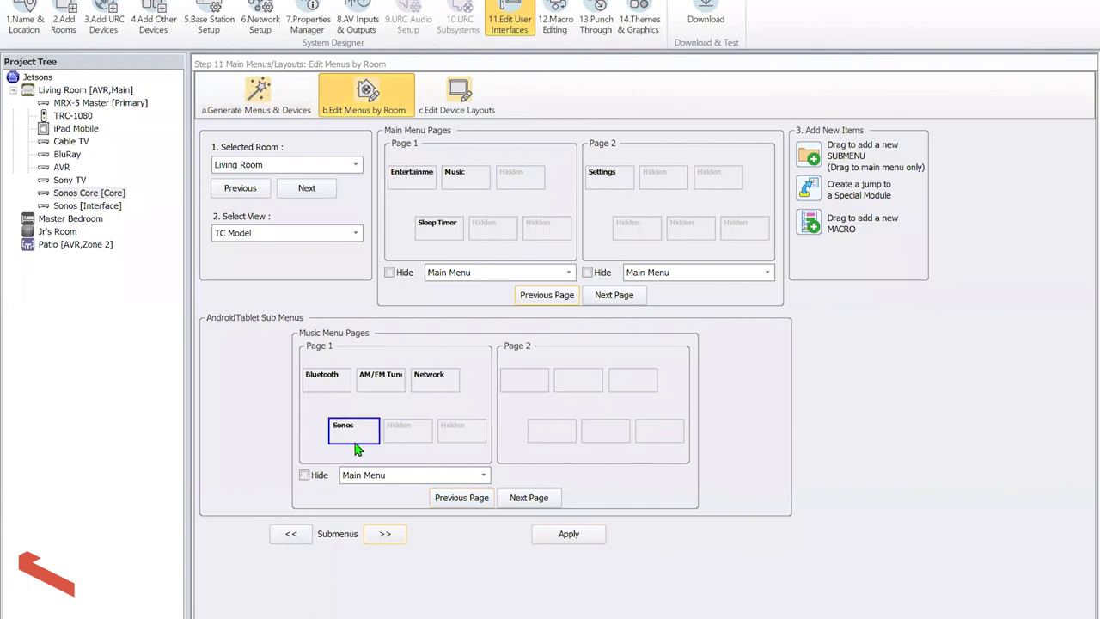
Regenerate the room macros and view the Living Room Sonos macro
{"action": "left_click", "coordinate": [551, 25]}
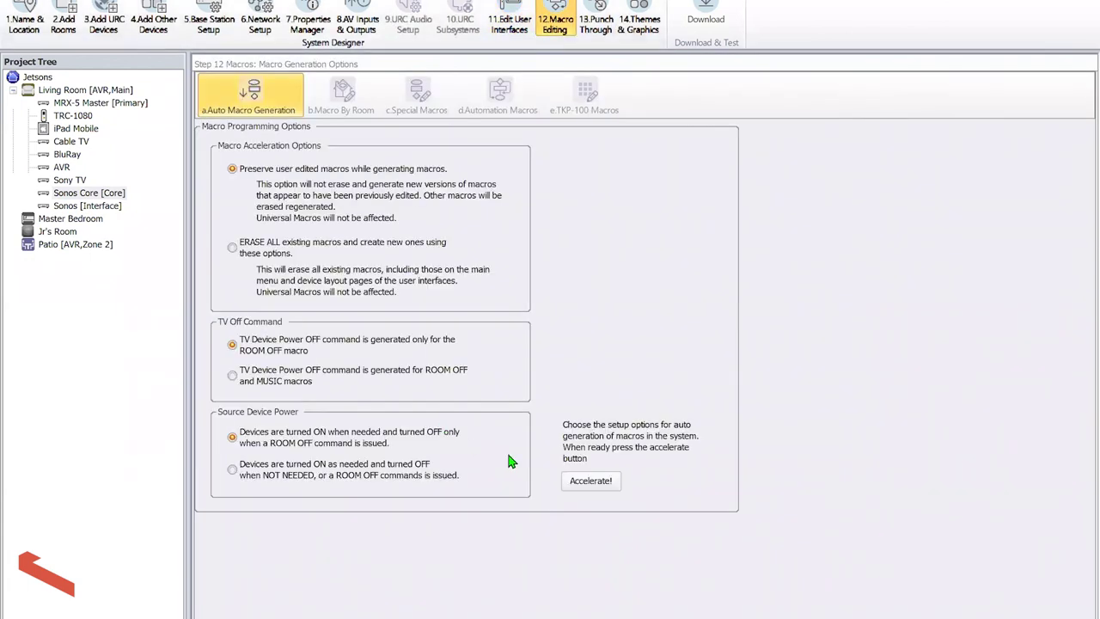
{"action": "left_click", "coordinate": [588, 481]}
{"action": "left_click", "coordinate": [544, 333]}
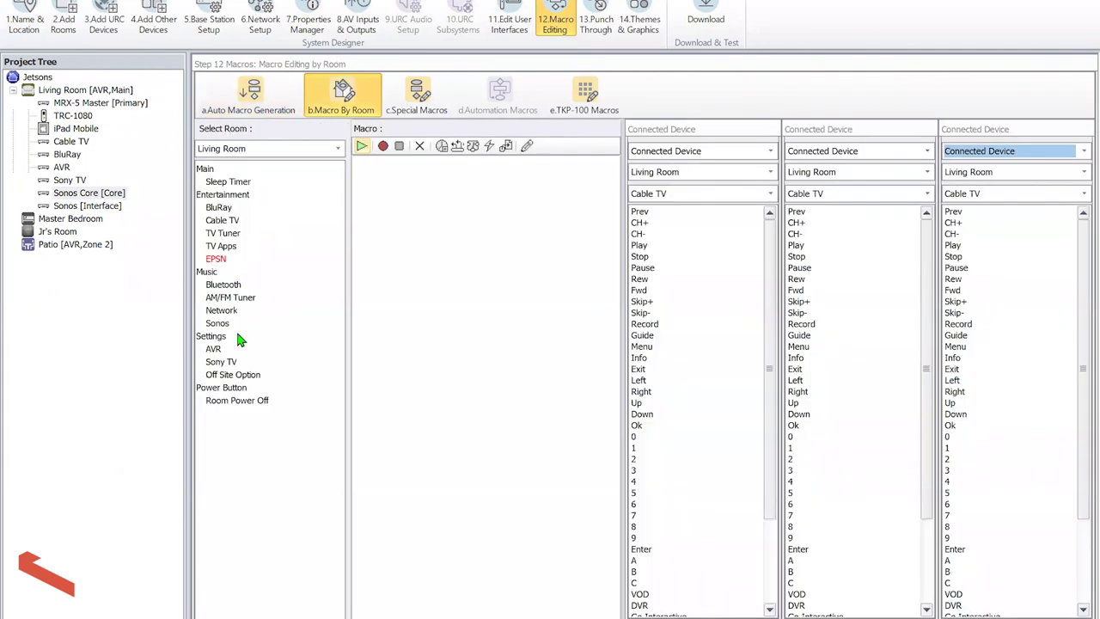
{"action": "left_click", "coordinate": [222, 324]}
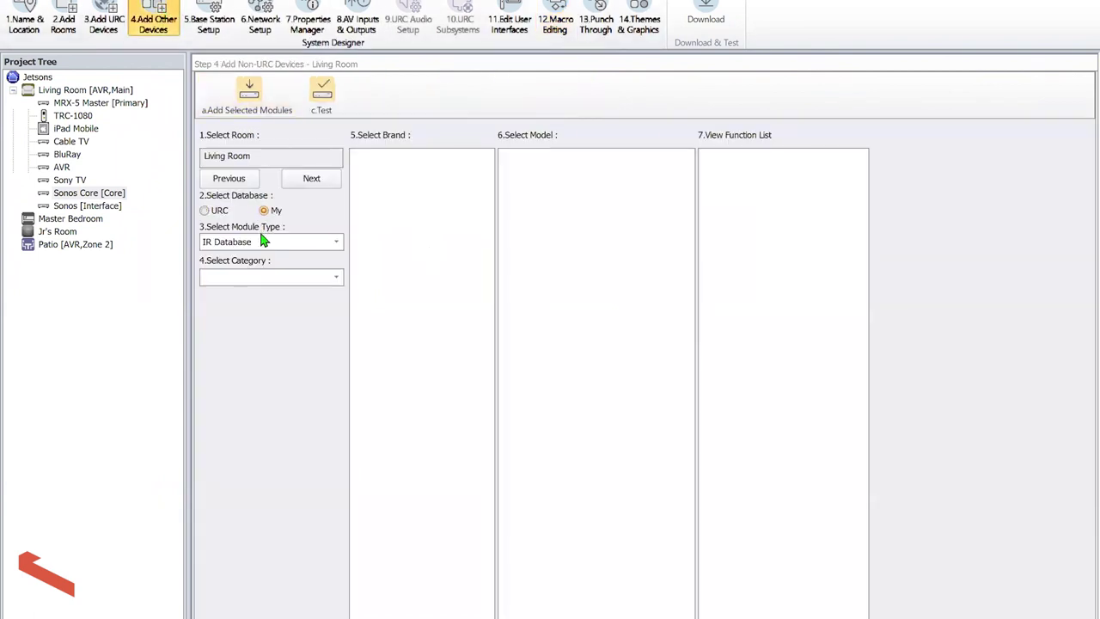
Add the IP Database Lighting module LUTRON RA2 SELECT to the Living Room
{"action": "left_click", "coordinate": [266, 242]}
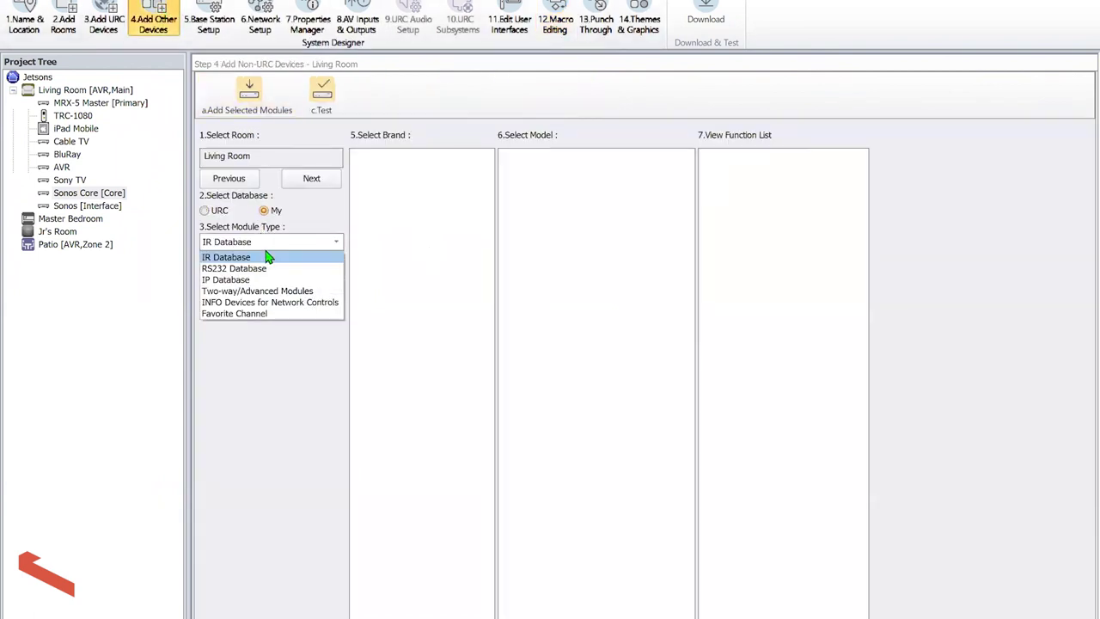
{"action": "left_click", "coordinate": [266, 279]}
{"action": "left_click", "coordinate": [265, 275]}
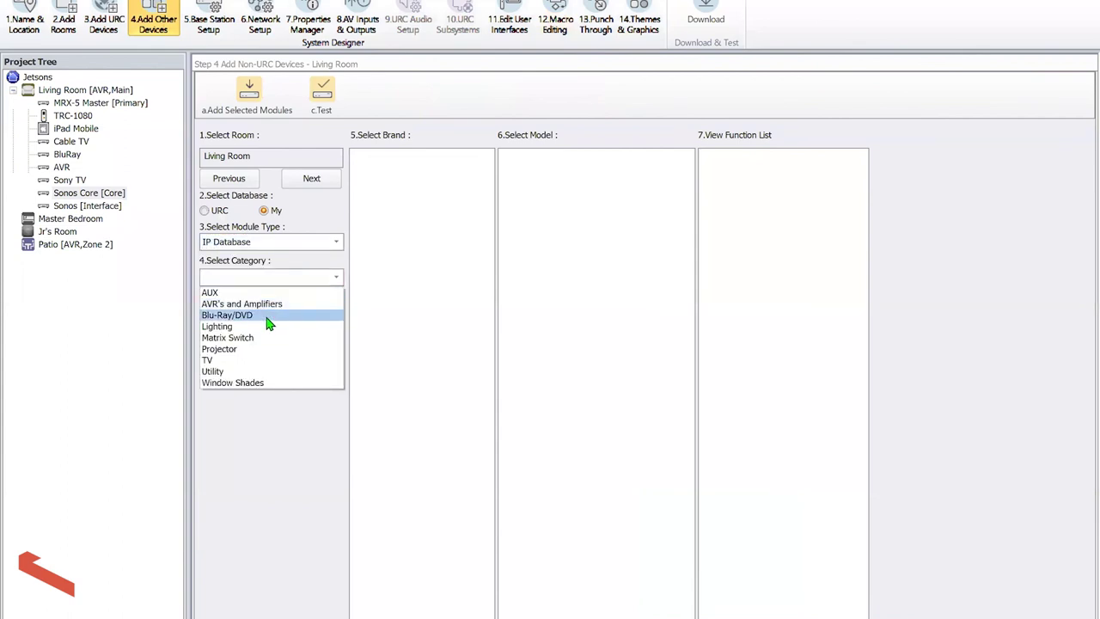
{"action": "left_click", "coordinate": [268, 327]}
{"action": "left_click", "coordinate": [388, 161]}
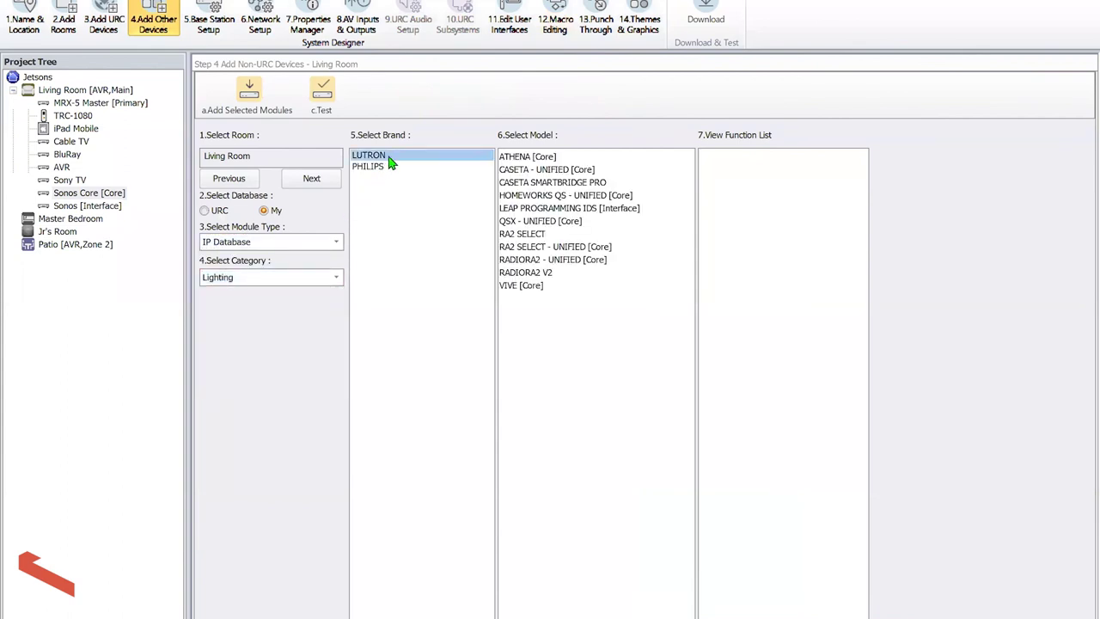
{"action": "left_click", "coordinate": [522, 233]}
{"action": "left_click", "coordinate": [248, 92]}
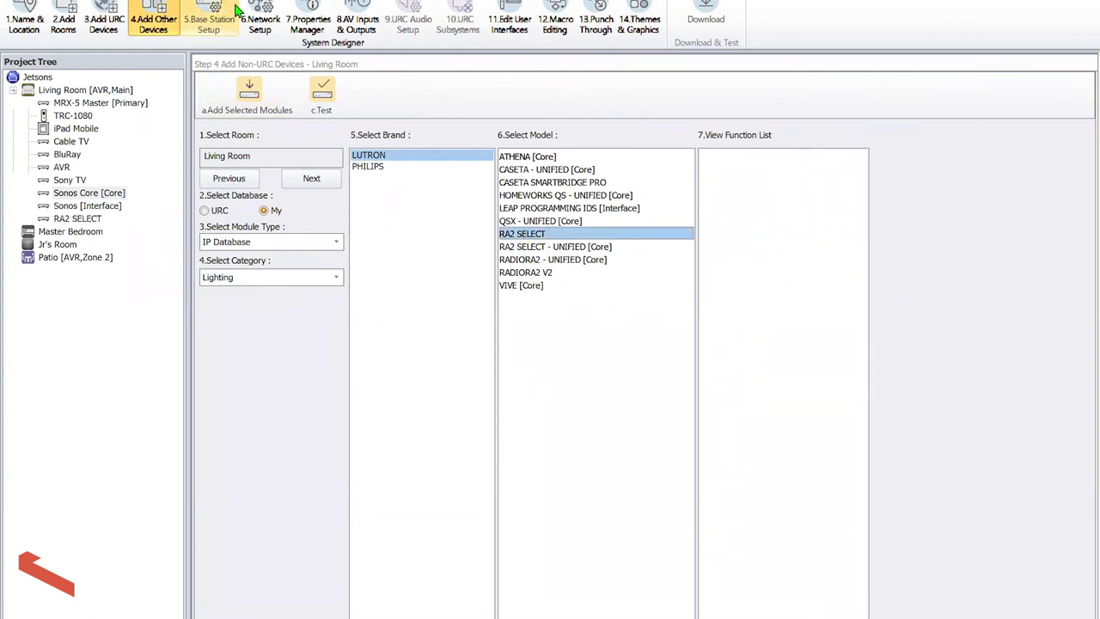
Give the RA2 SELECT the IP address 192.168.24.220, copied from the Sony TV entry
{"action": "left_click", "coordinate": [260, 22]}
{"action": "left_click", "coordinate": [361, 97]}
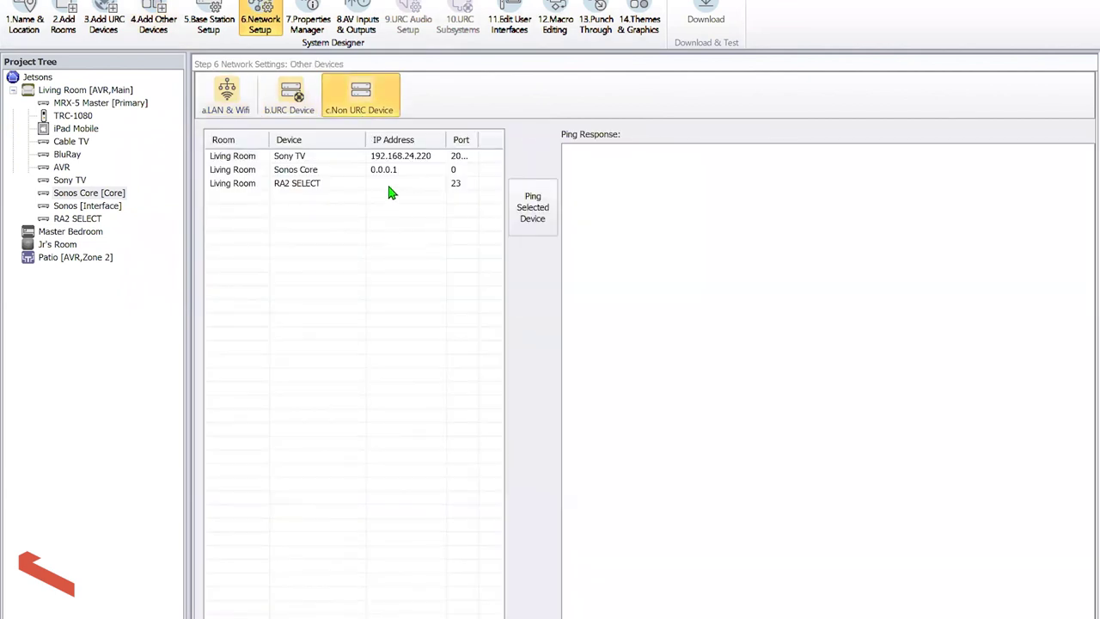
{"action": "left_click", "coordinate": [377, 186]}
{"action": "type", "text": "19.2"}
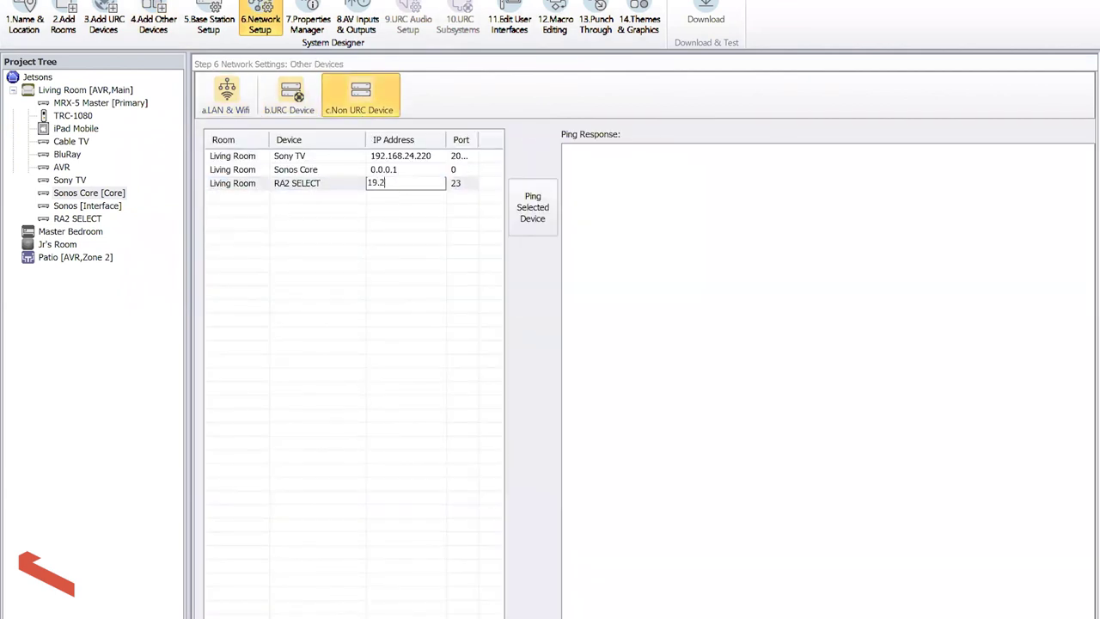
{"action": "key", "text": "BackSpace"}
{"action": "key", "text": "BackSpace"}
{"action": "key", "text": "BackSpace"}
{"action": "left_click", "coordinate": [400, 159]}
{"action": "left_click", "coordinate": [400, 159]}
{"action": "key", "text": "ctrl+c"}
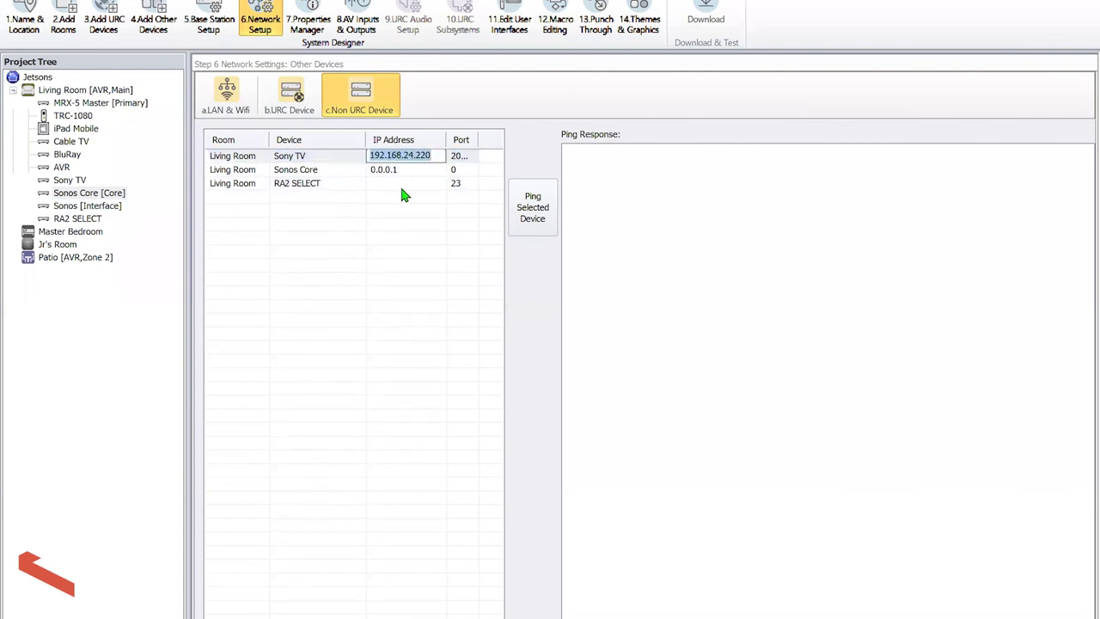
{"action": "left_click", "coordinate": [399, 184]}
{"action": "key", "text": "ctrl+v"}
{"action": "left_click", "coordinate": [427, 264]}
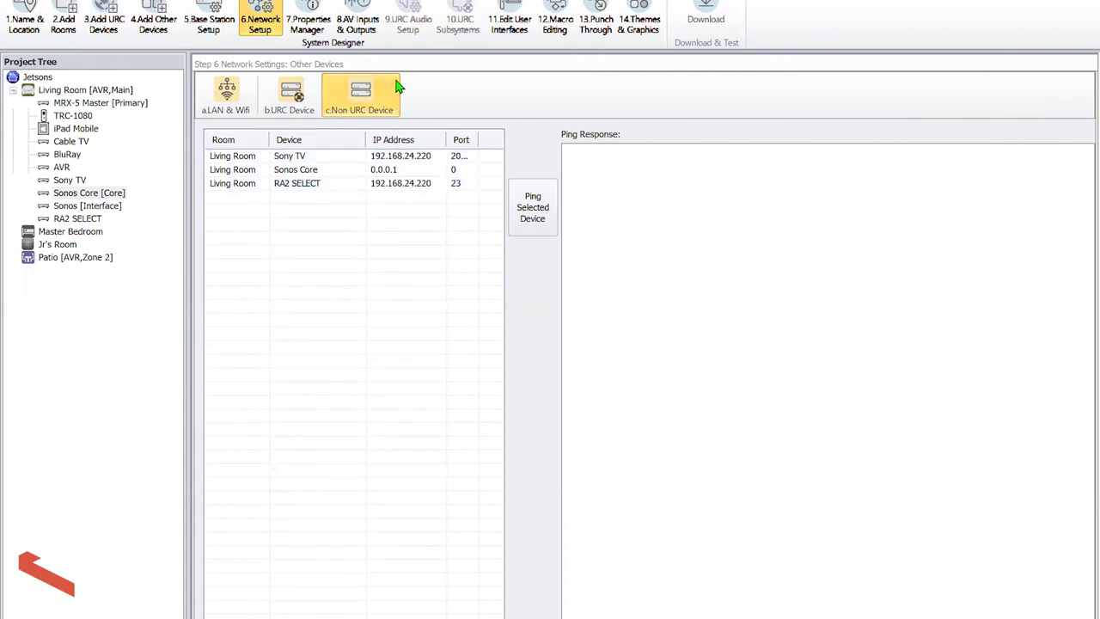
{"action": "left_click", "coordinate": [514, 26]}
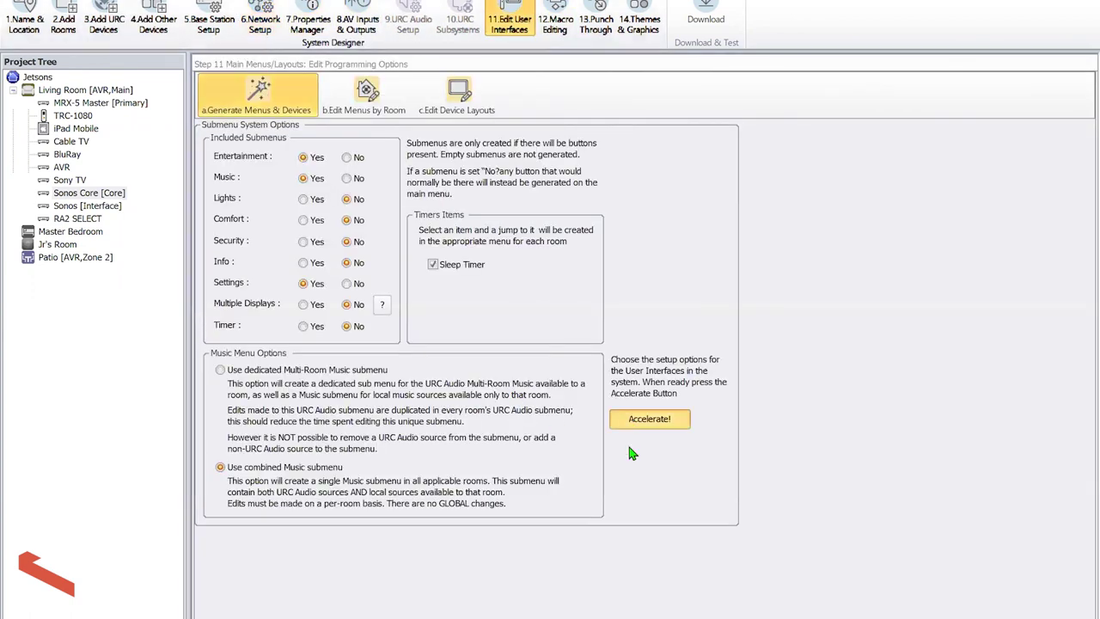
Regenerate the menus and verify Living Room's main menu now has a Lighting button
{"action": "left_click", "coordinate": [649, 418]}
{"action": "left_click", "coordinate": [687, 223]}
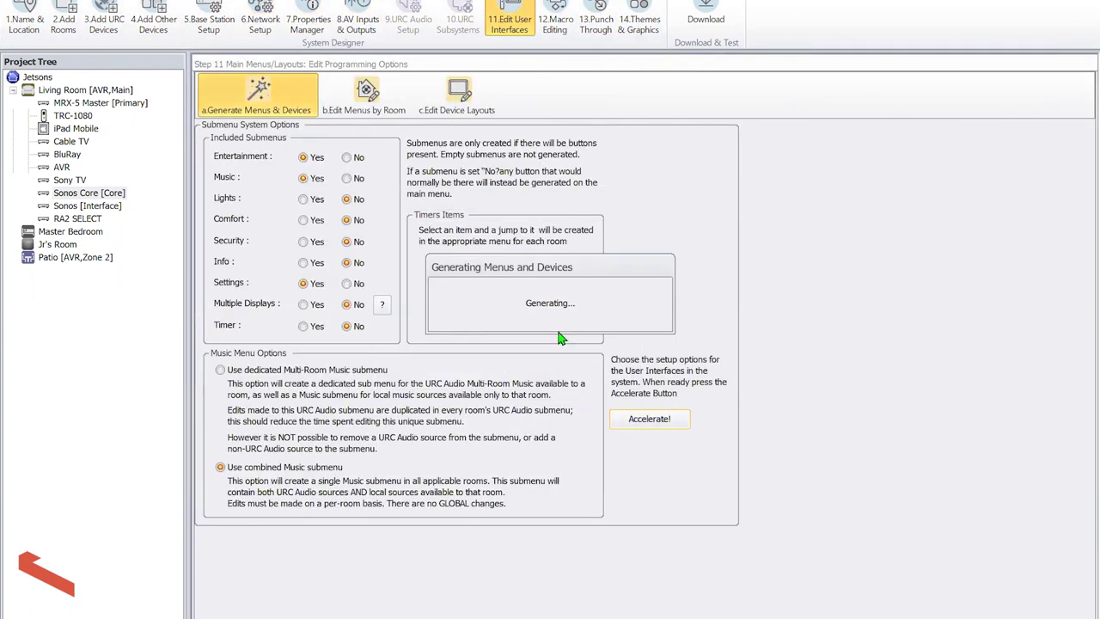
{"action": "left_click", "coordinate": [555, 336]}
{"action": "left_click", "coordinate": [554, 19]}
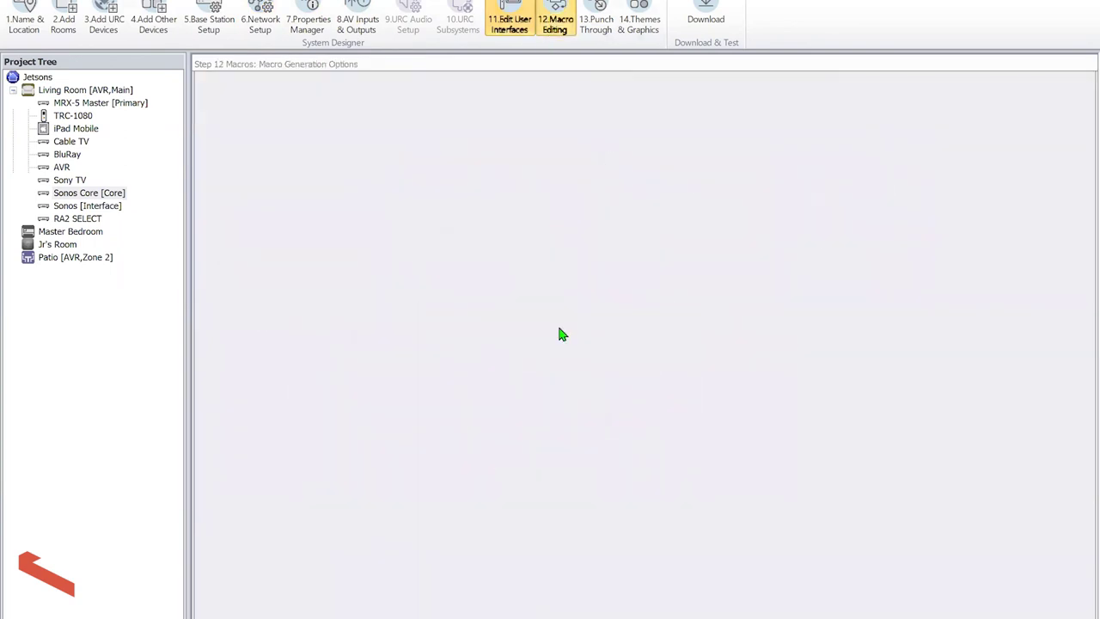
{"action": "left_click", "coordinate": [511, 25]}
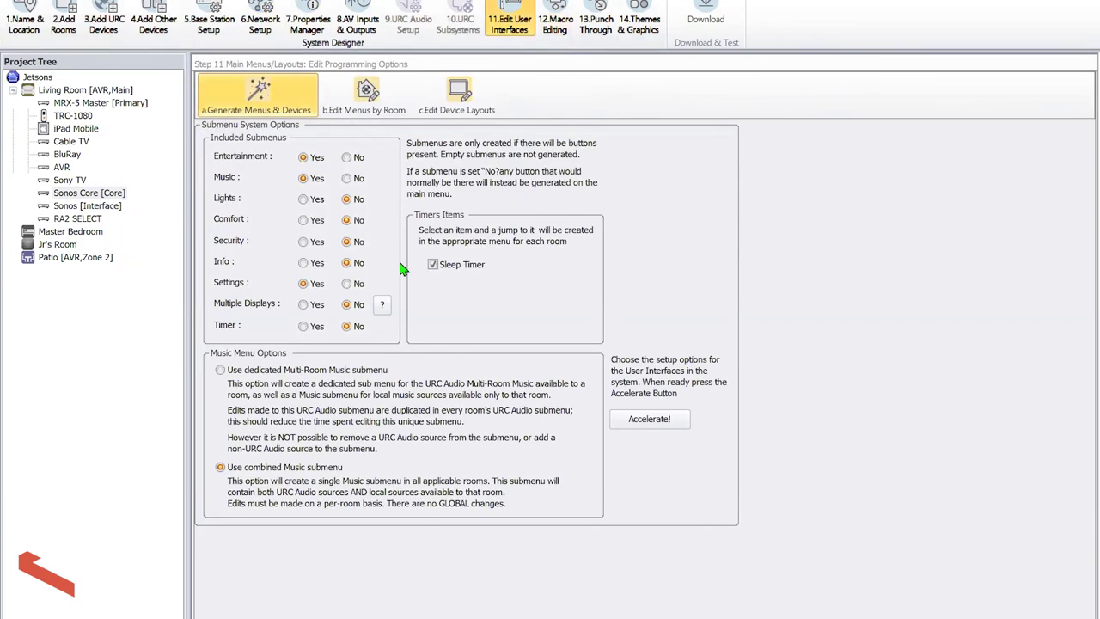
{"action": "left_click", "coordinate": [365, 94]}
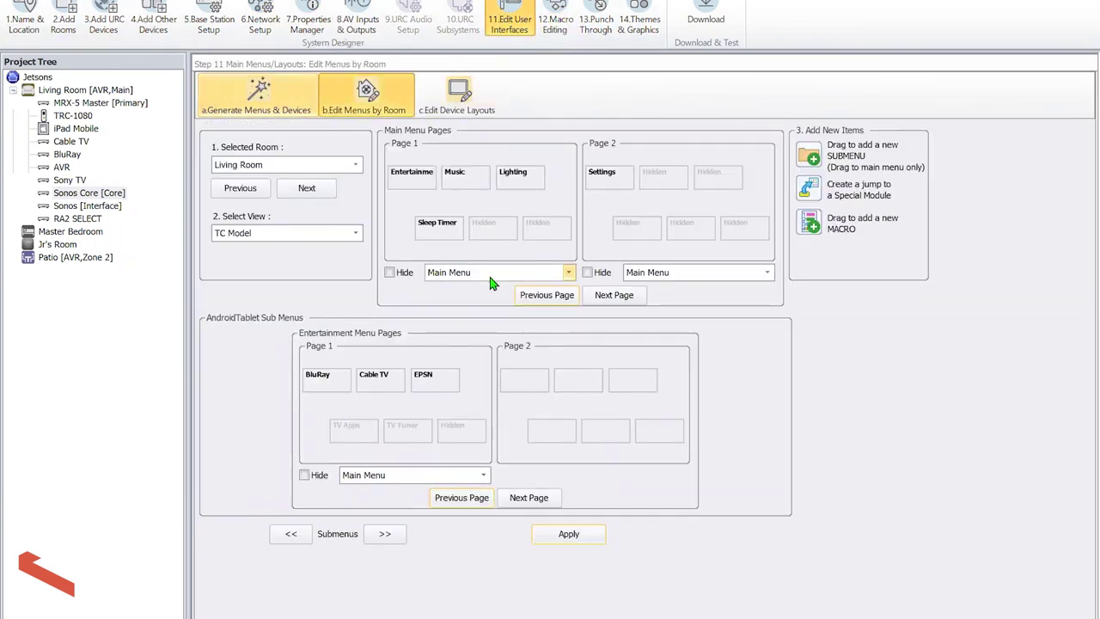
{"action": "left_click", "coordinate": [507, 182]}
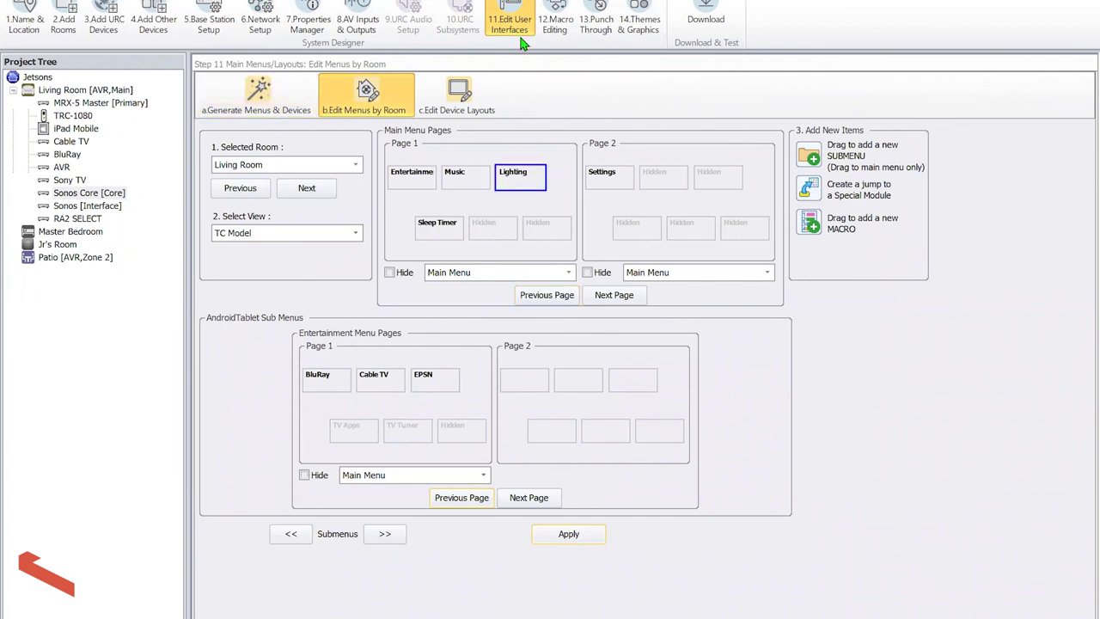
{"action": "left_click", "coordinate": [554, 22]}
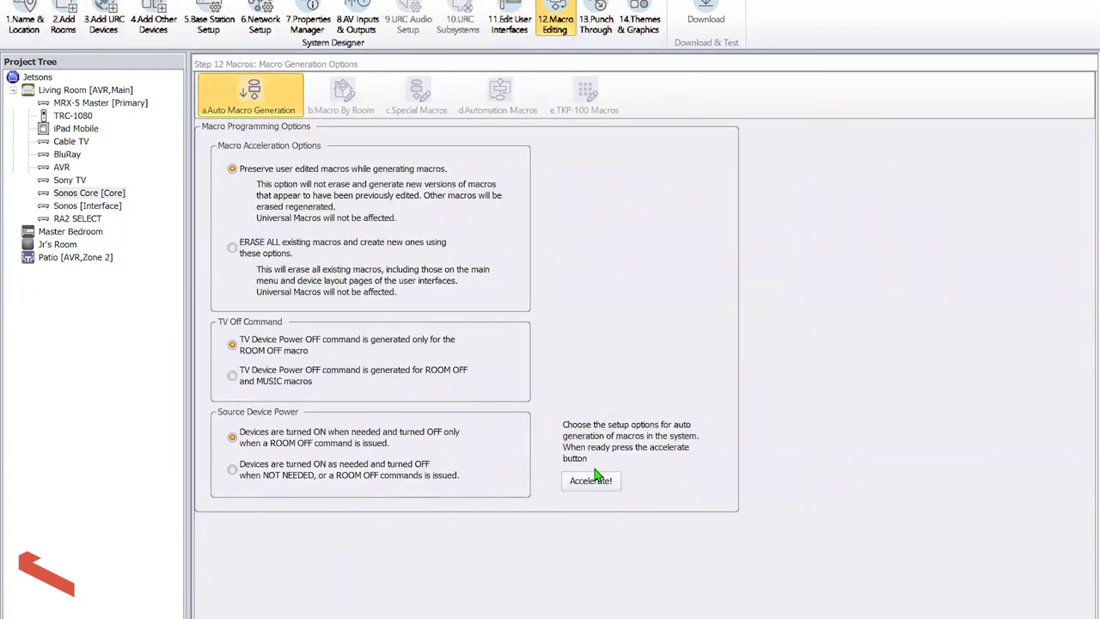
Regenerate the macros, check the new Lighting macro, and select all Cable TV macro steps
{"action": "left_click", "coordinate": [591, 481]}
{"action": "key", "text": "Return"}
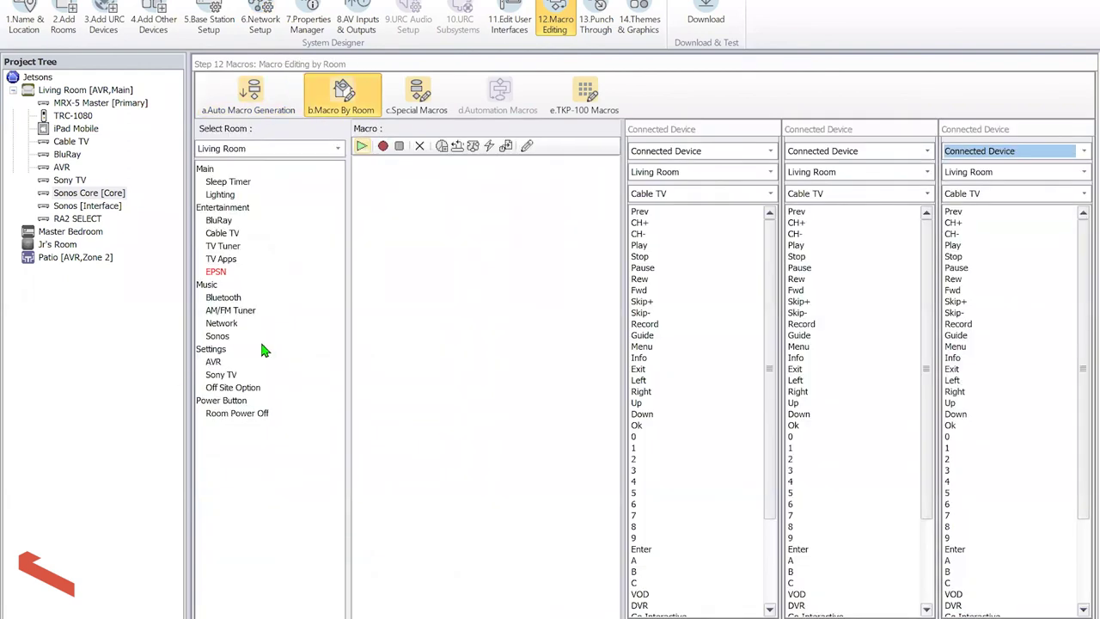
{"action": "left_click", "coordinate": [232, 196]}
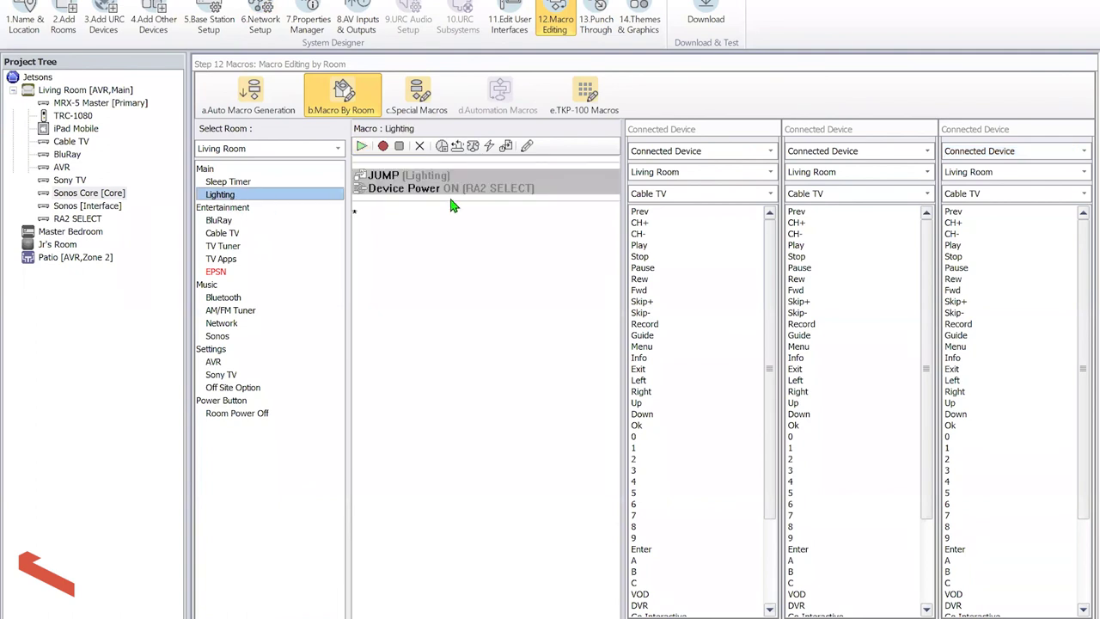
{"action": "left_click", "coordinate": [232, 234]}
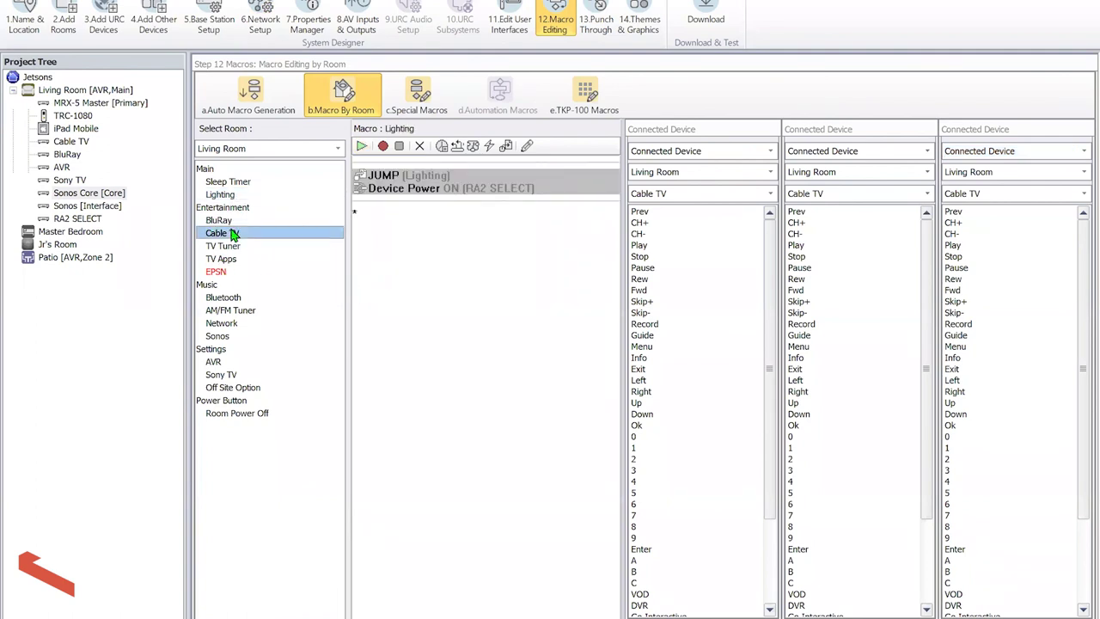
{"action": "left_click_drag", "start_coordinate": [388, 201], "coordinate": [413, 304]}
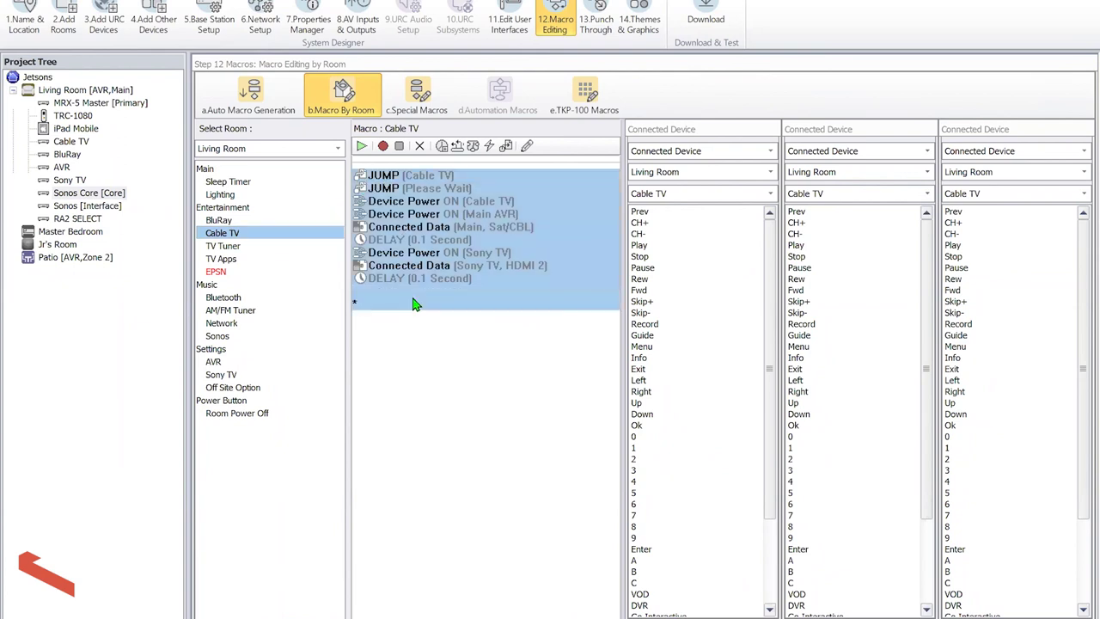
{"action": "left_click", "coordinate": [216, 271]}
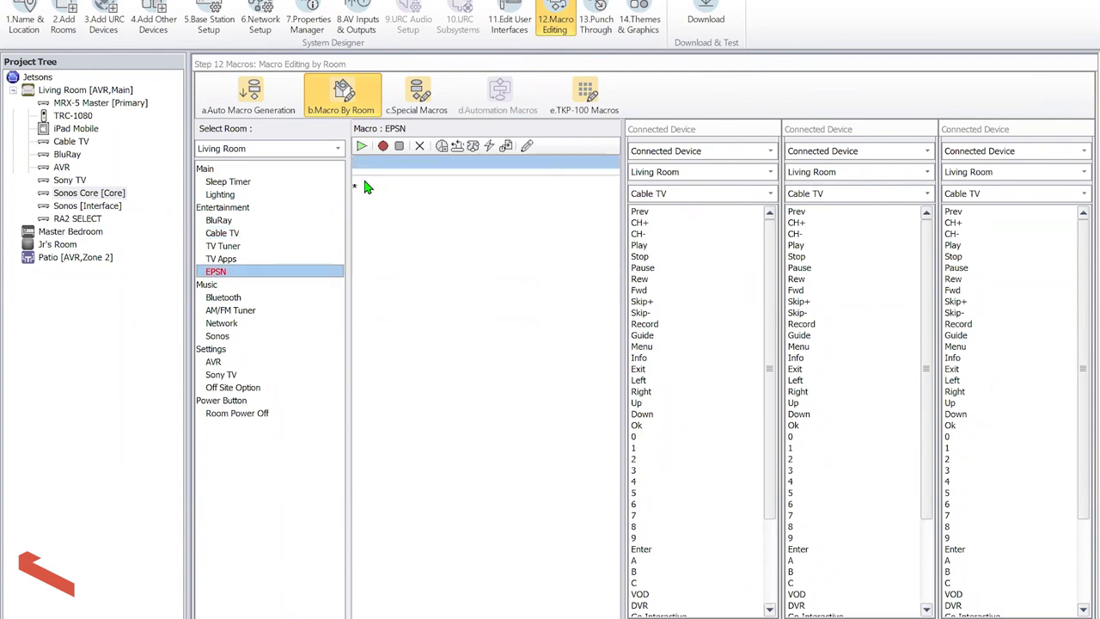
Paste the Cable TV steps into the EPSN macro and record Cable TV 3, 2, 6, Enter
{"action": "left_click", "coordinate": [364, 187]}
{"action": "key", "text": "ctrl+v"}
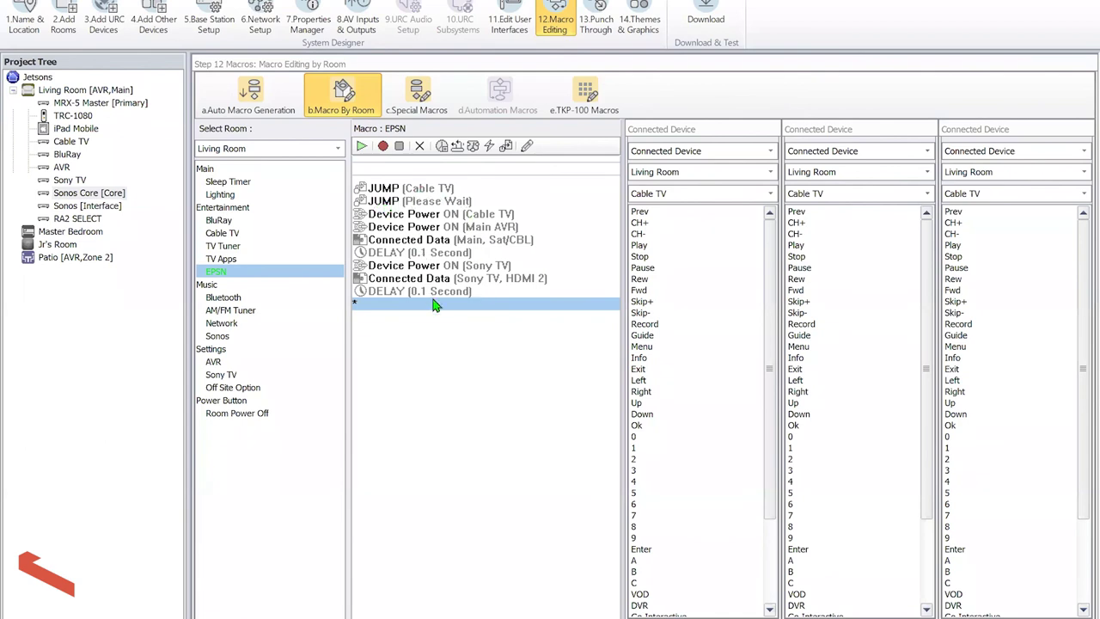
{"action": "left_click", "coordinate": [383, 147]}
{"action": "left_click", "coordinate": [646, 470]}
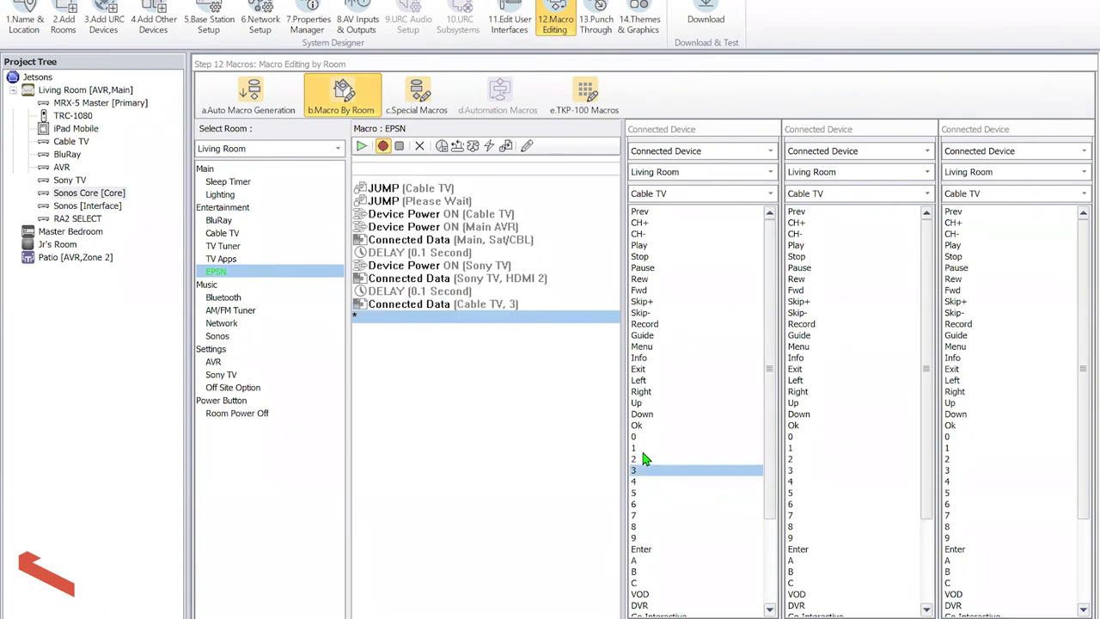
{"action": "left_click", "coordinate": [644, 458]}
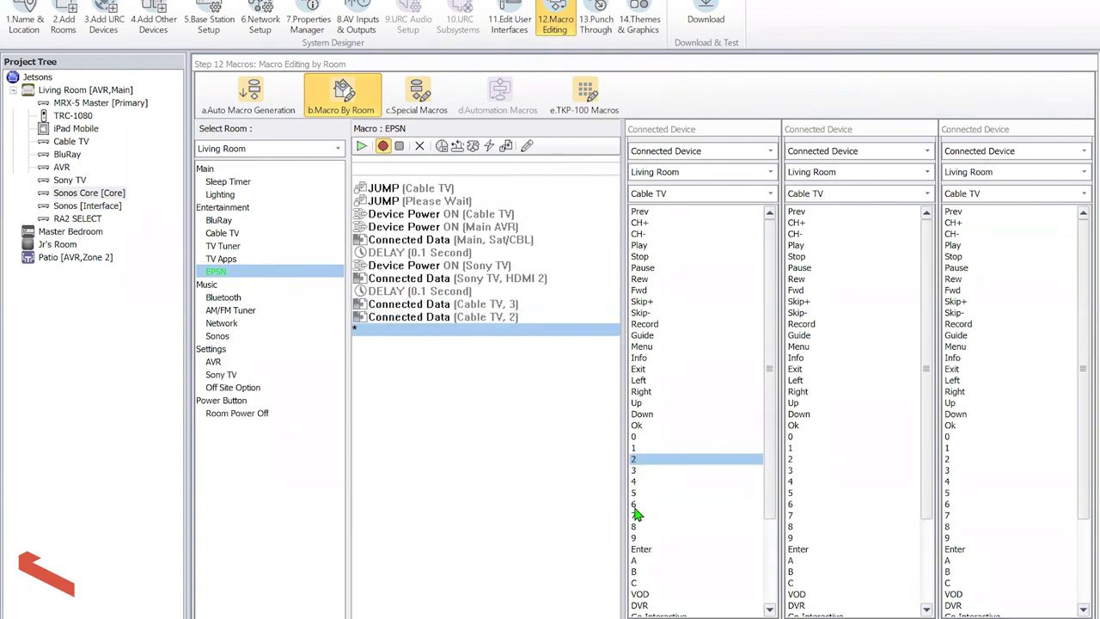
{"action": "left_click", "coordinate": [636, 505]}
{"action": "left_click", "coordinate": [643, 549]}
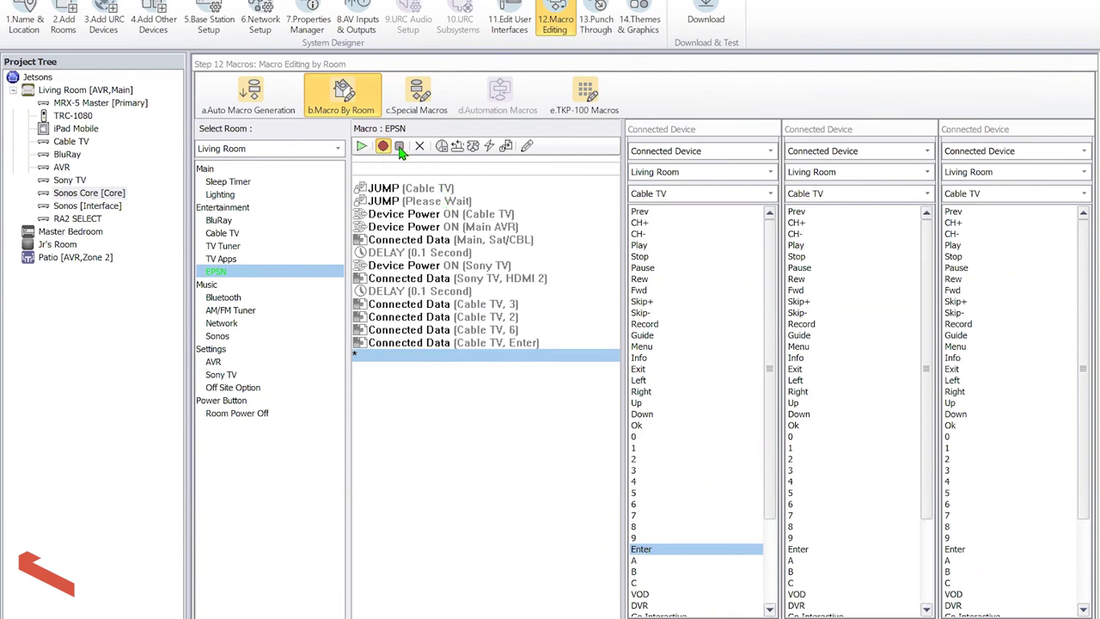
{"action": "left_click", "coordinate": [457, 147]}
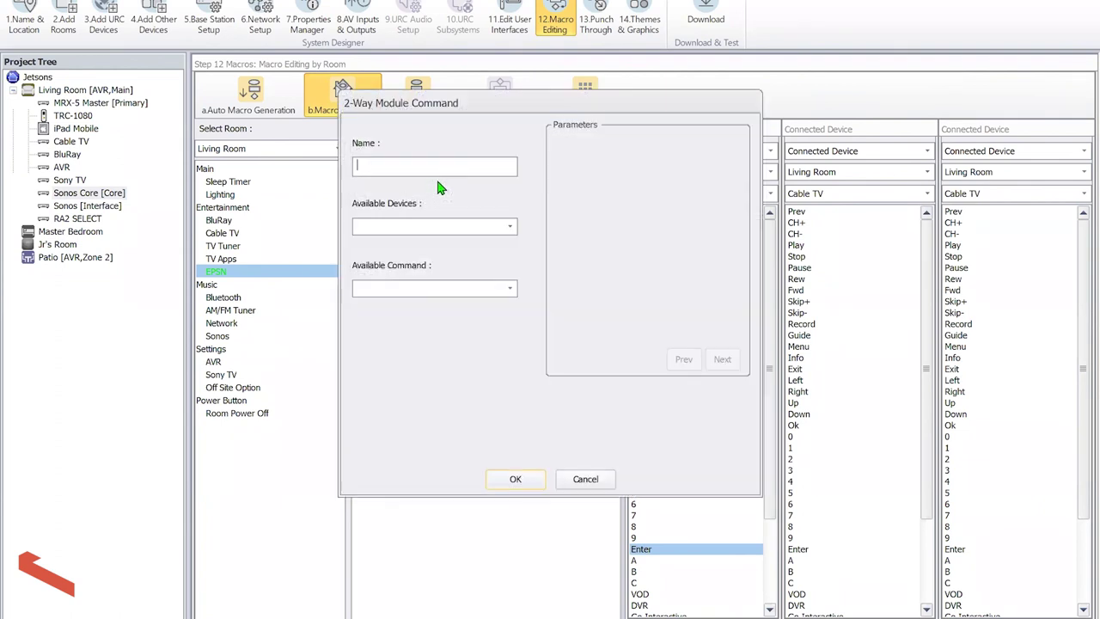
Add 'Set Lights to 15%': RA2 SELECT dimmer device ID 17, level 15, fade time 15
{"action": "type", "text": "Set Lights to 15%"}
{"action": "left_click", "coordinate": [447, 225]}
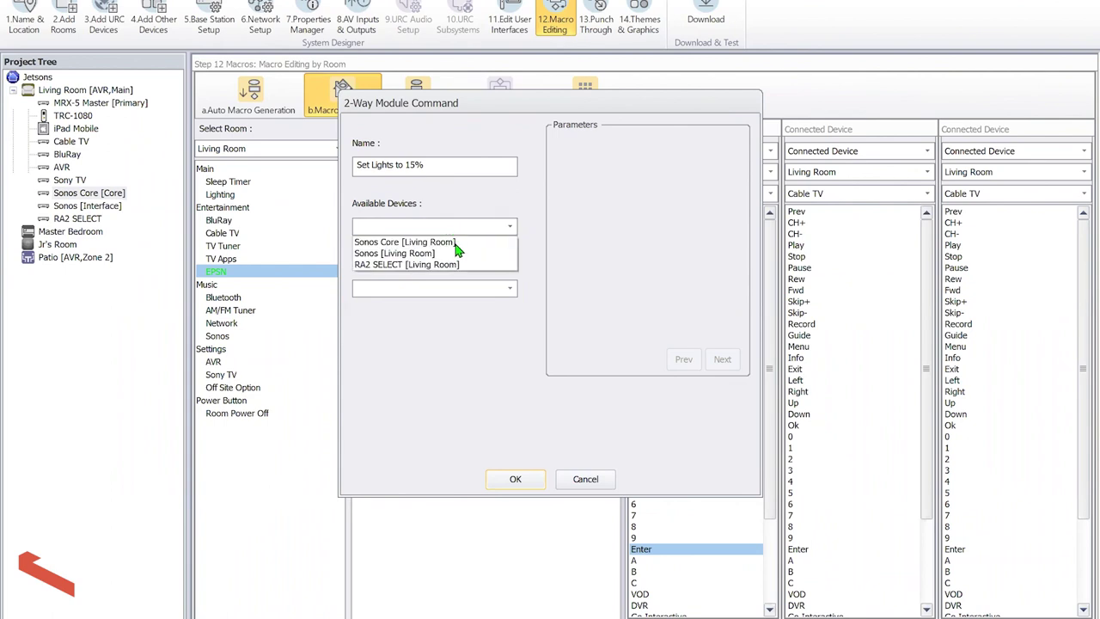
{"action": "left_click", "coordinate": [455, 264]}
{"action": "left_click", "coordinate": [457, 292]}
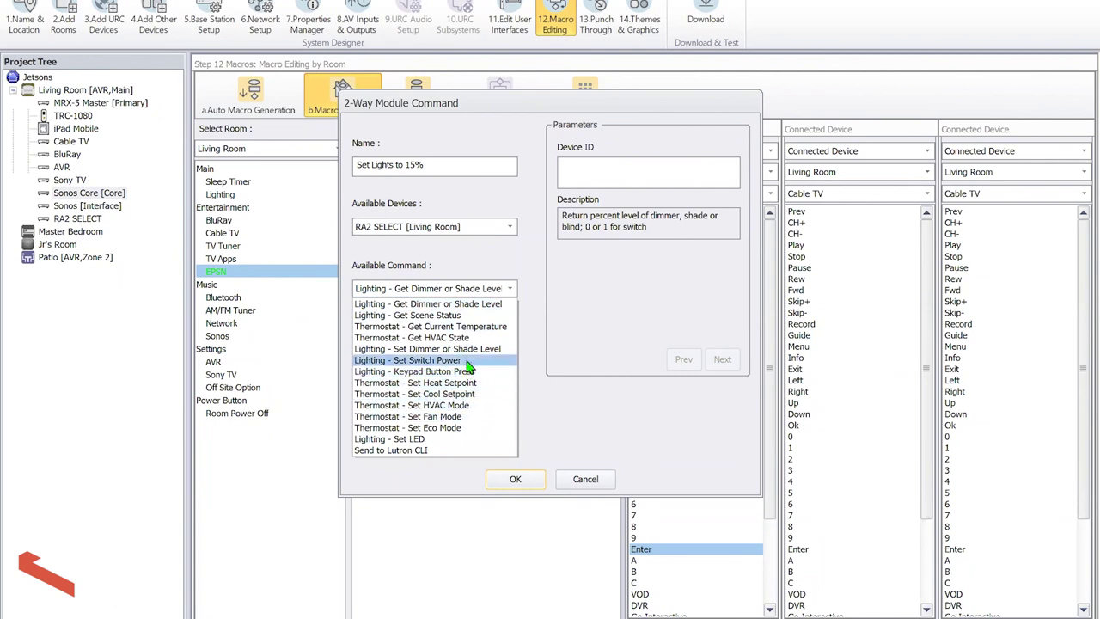
{"action": "left_click", "coordinate": [470, 349]}
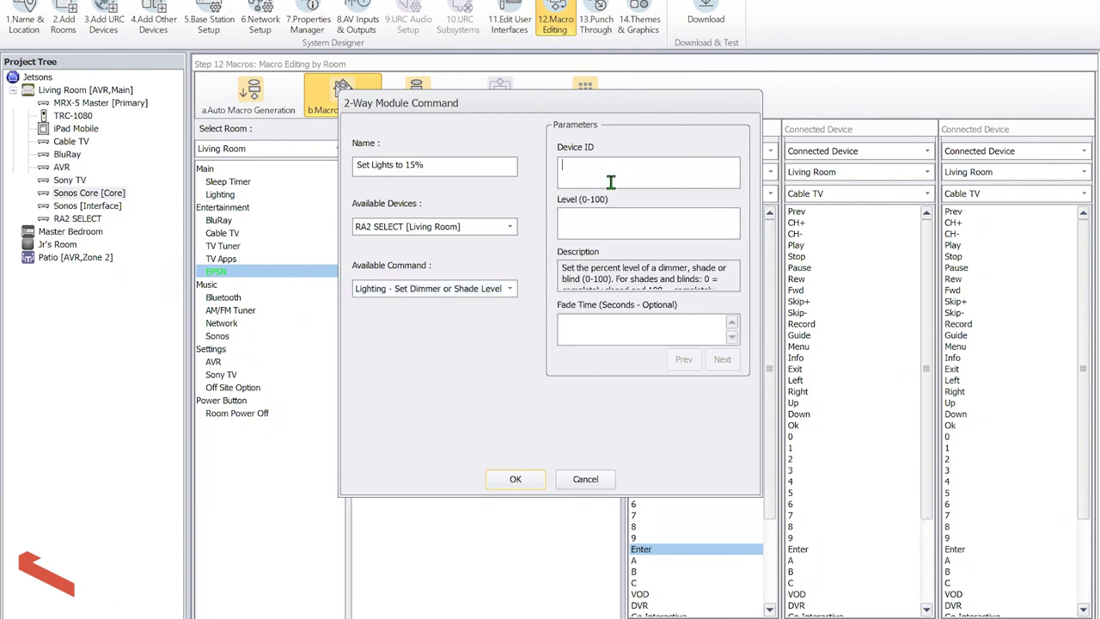
{"action": "type", "text": "17"}
{"action": "key", "text": "Tab"}
{"action": "type", "text": "1515"}
{"action": "left_click", "coordinate": [516, 479]}
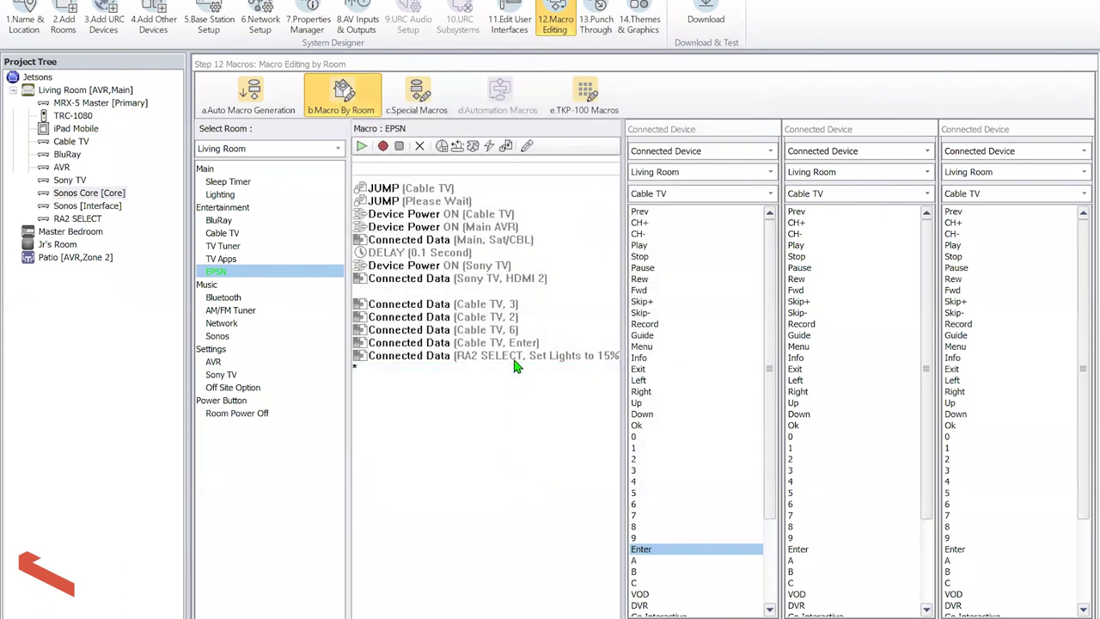
Move the Set Lights to 15% step to the top of the EPSN macro
{"action": "left_click_drag", "start_coordinate": [623, 370], "coordinate": [698, 376]}
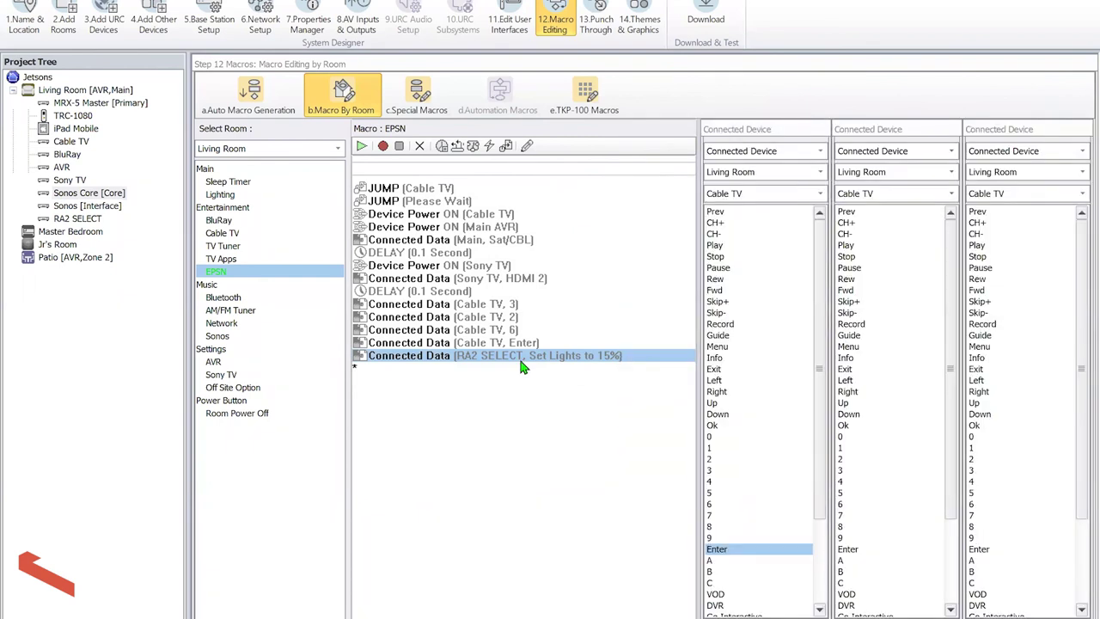
{"action": "left_click_drag", "start_coordinate": [520, 364], "coordinate": [511, 189]}
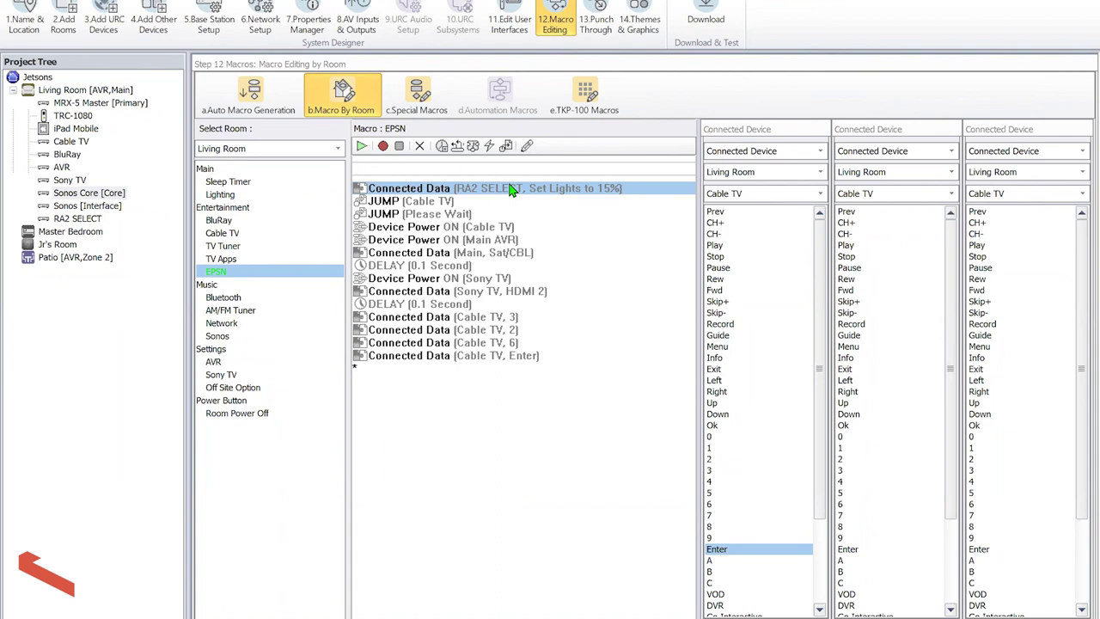
{"action": "left_click", "coordinate": [545, 373]}
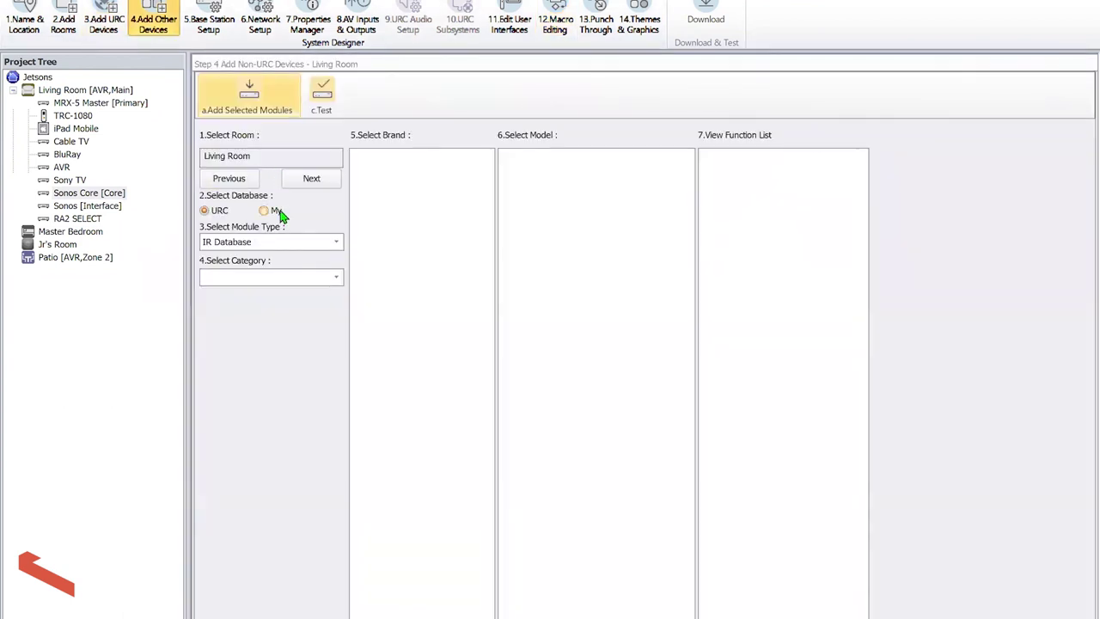
Add Two-way/Advanced Modules AUX module AMAZON ALEXA VOICE SERVICE to the Living Room
{"action": "left_click", "coordinate": [256, 243]}
{"action": "left_click", "coordinate": [236, 288]}
{"action": "left_click", "coordinate": [242, 276]}
{"action": "left_click", "coordinate": [253, 293]}
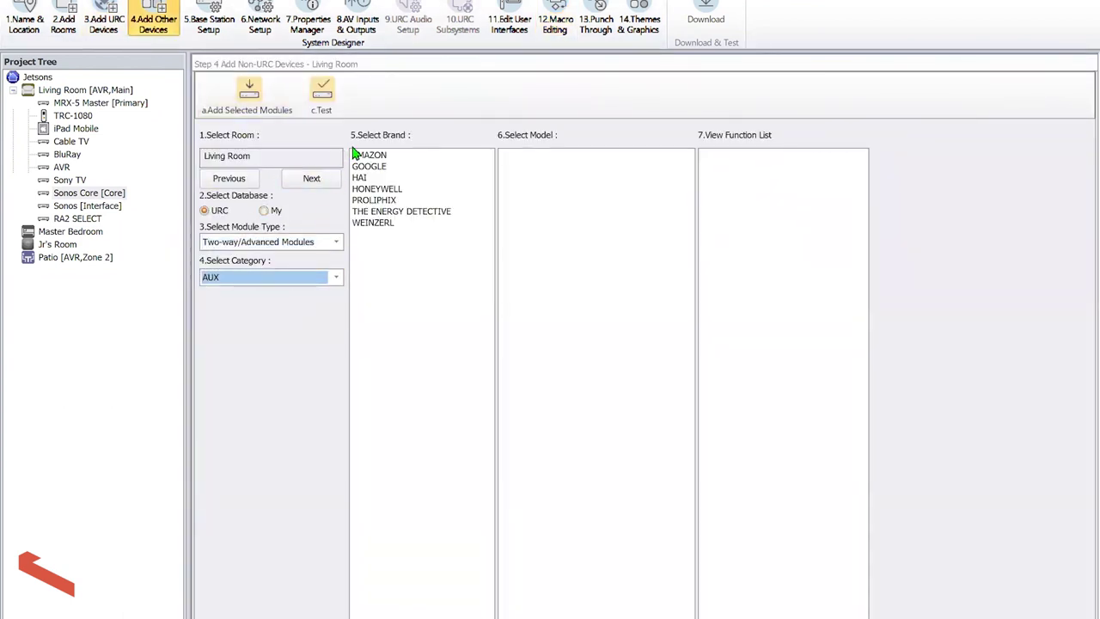
{"action": "left_click", "coordinate": [368, 156]}
{"action": "double_click", "coordinate": [522, 163]}
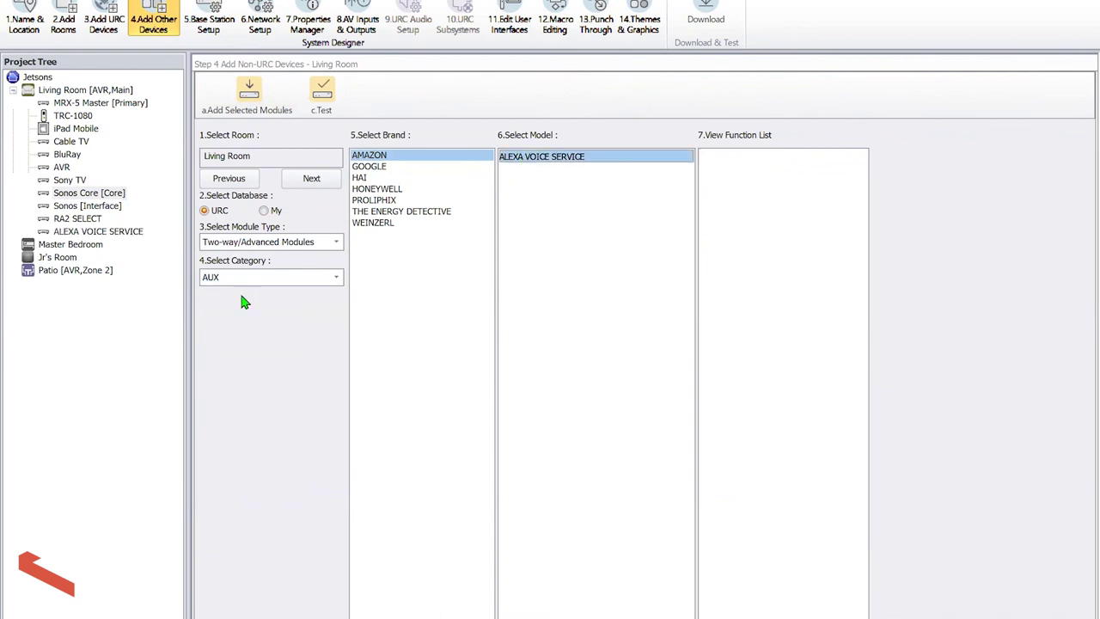
Regenerate the user interface menus and then the room macros
{"action": "left_click", "coordinate": [510, 24]}
{"action": "left_click", "coordinate": [650, 421]}
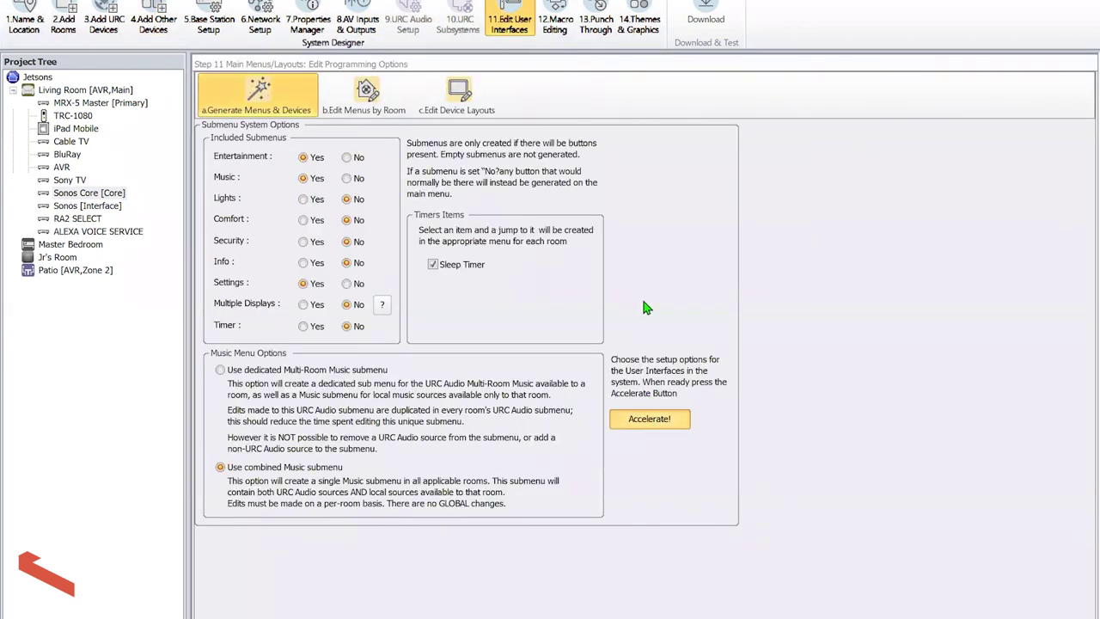
{"action": "left_click", "coordinate": [688, 223]}
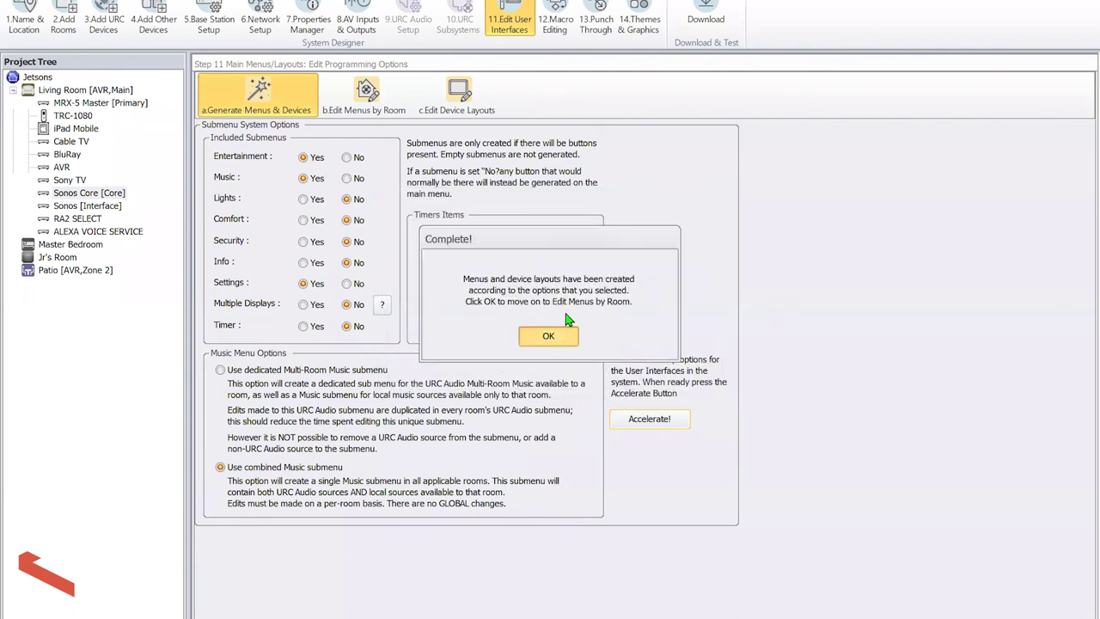
{"action": "left_click", "coordinate": [553, 338]}
{"action": "left_click", "coordinate": [554, 24]}
{"action": "left_click", "coordinate": [591, 481]}
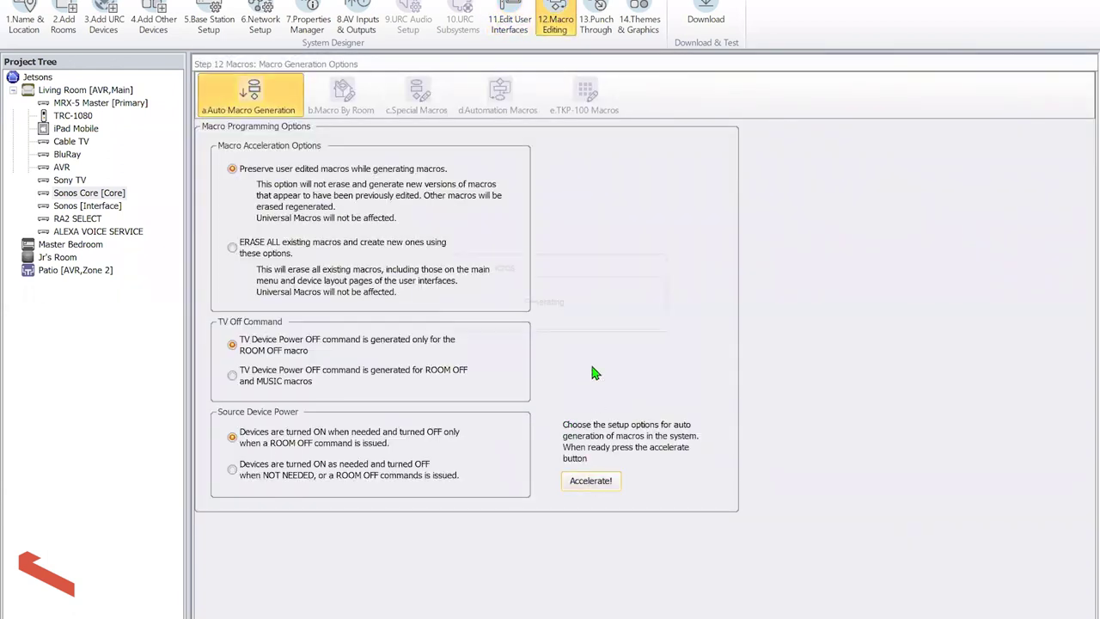
{"action": "left_click", "coordinate": [550, 336]}
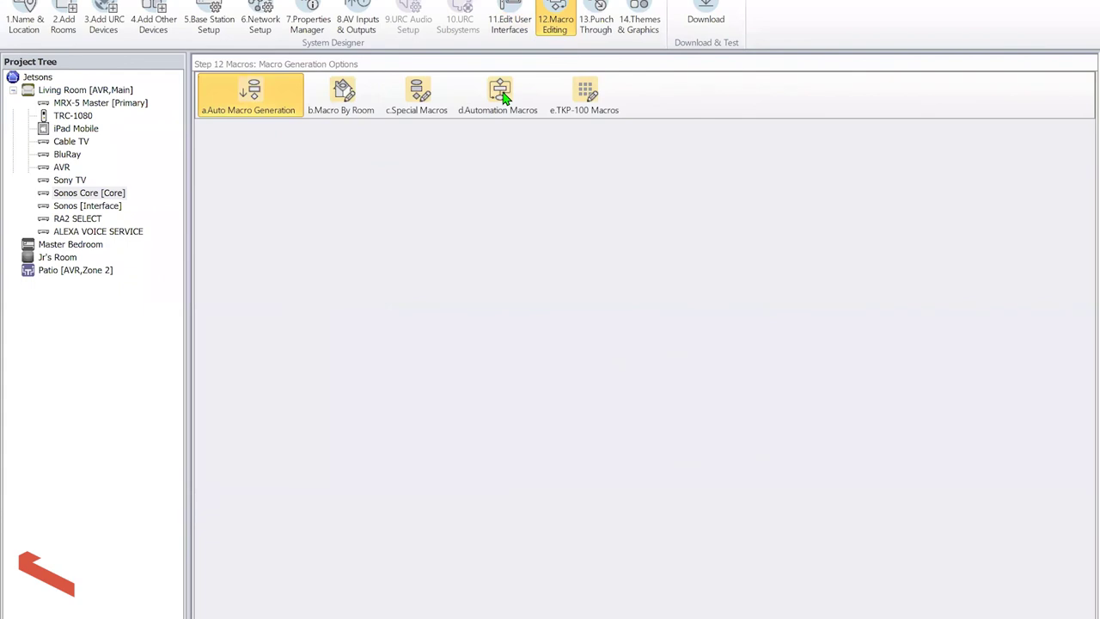
Add automation macro 'Alexa: ESPN' triggered by Living Room ALEXA VOICE SERVICE scene 'living room ESPN'
{"action": "left_click", "coordinate": [503, 97]}
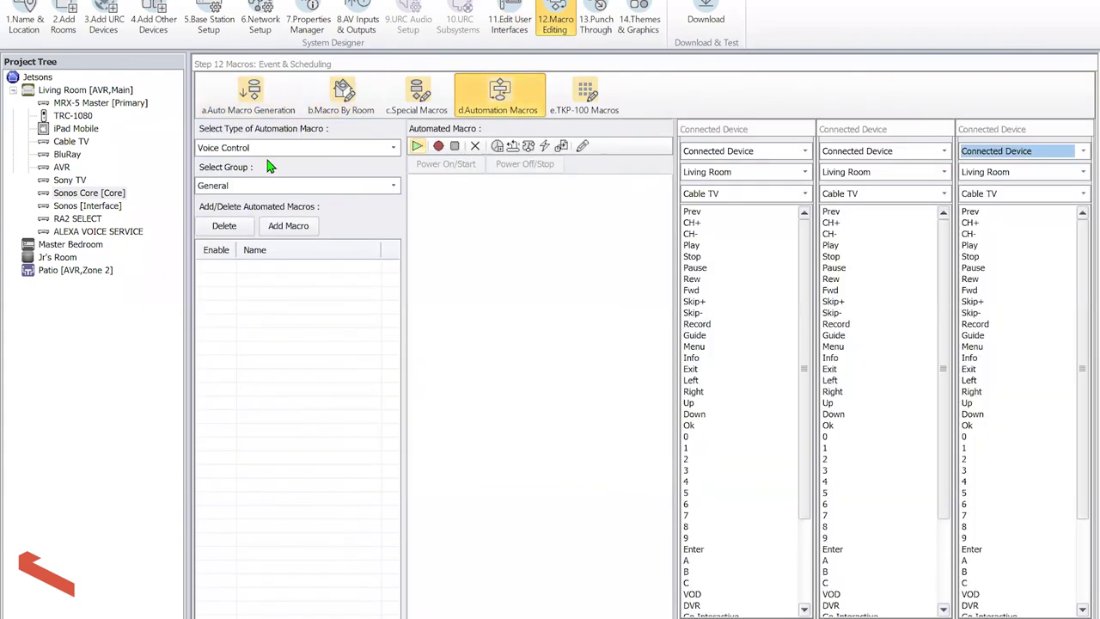
{"action": "left_click", "coordinate": [288, 226]}
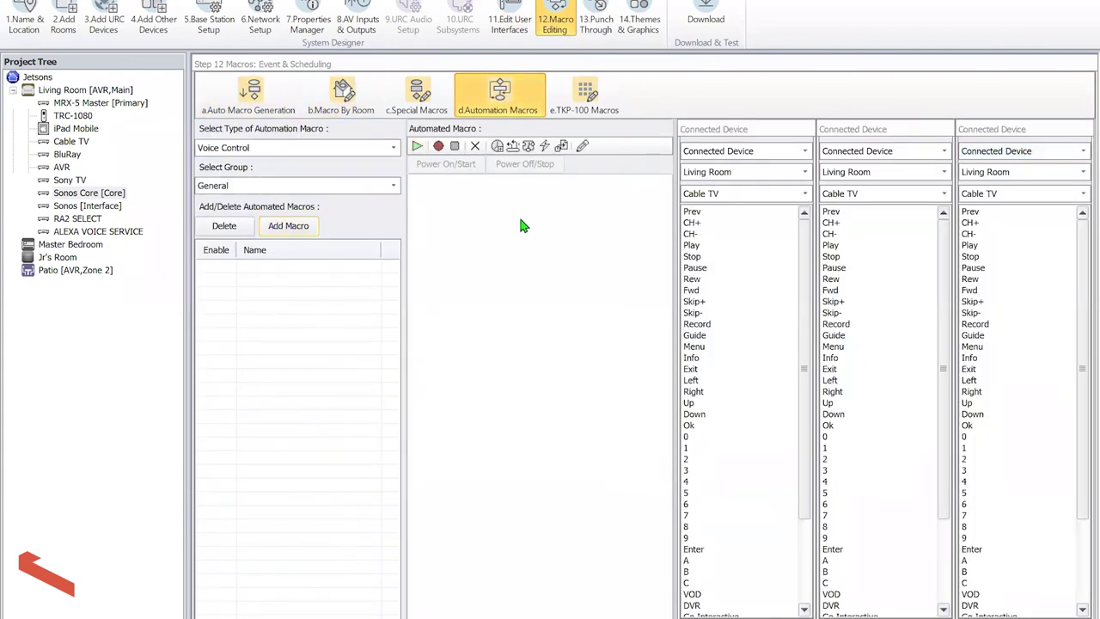
{"action": "type", "text": "Alexa"}
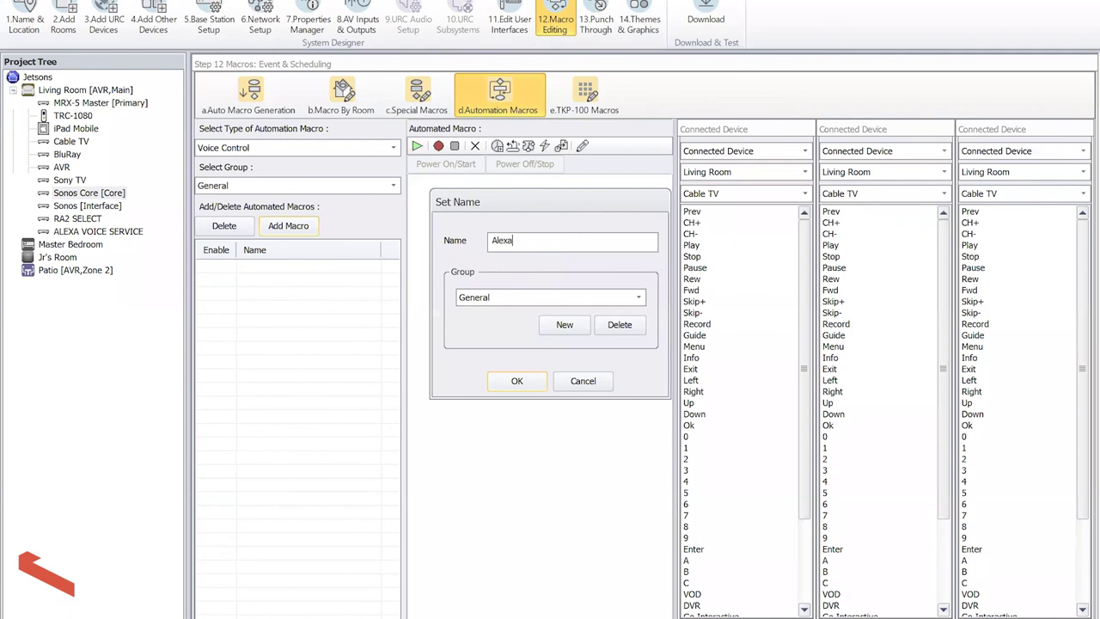
{"action": "type", "text": ": ESPN"}
{"action": "left_click", "coordinate": [520, 382]}
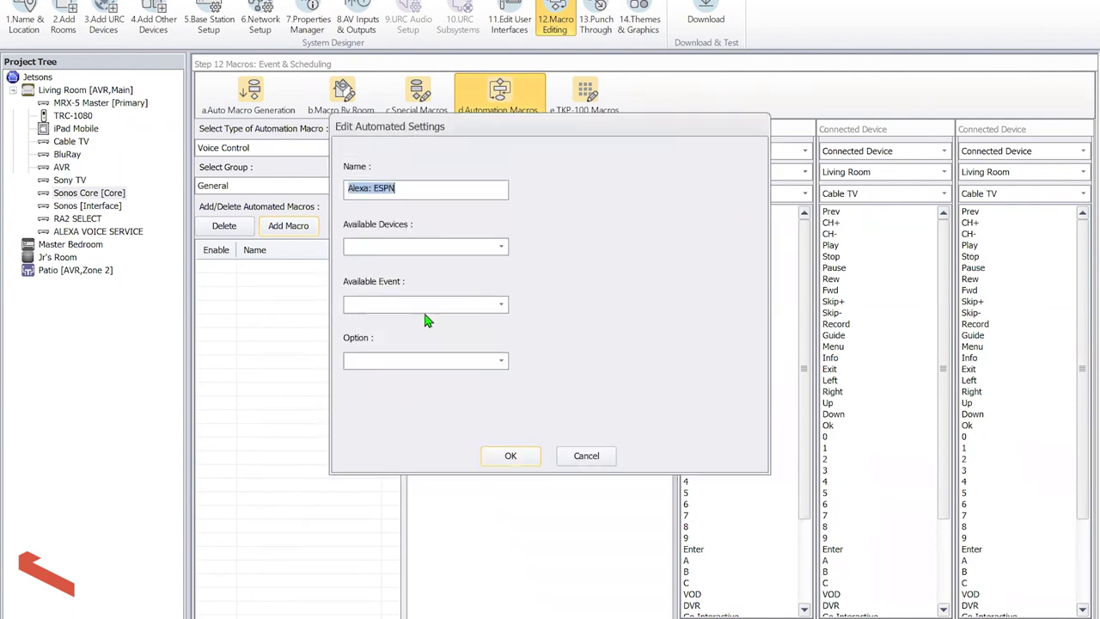
{"action": "left_click", "coordinate": [430, 248]}
{"action": "left_click", "coordinate": [430, 260]}
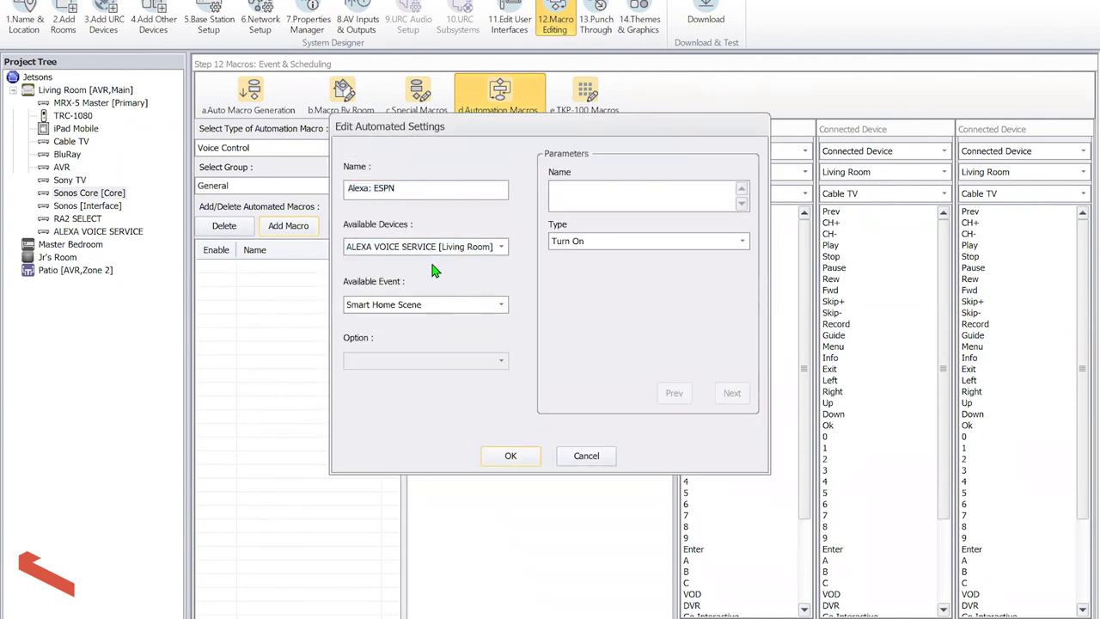
{"action": "left_click", "coordinate": [618, 191]}
{"action": "type", "text": "living room ESPN"}
Save the trigger and add the Entertainment group's EPSN rooms macro as its action
{"action": "left_click", "coordinate": [510, 456]}
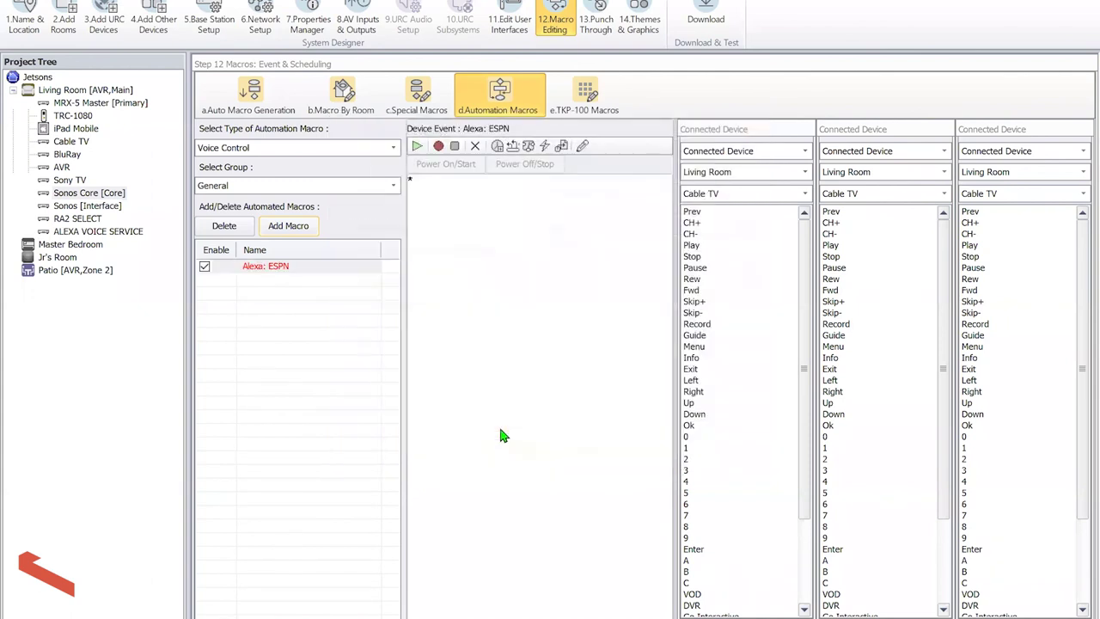
{"action": "left_click", "coordinate": [760, 152]}
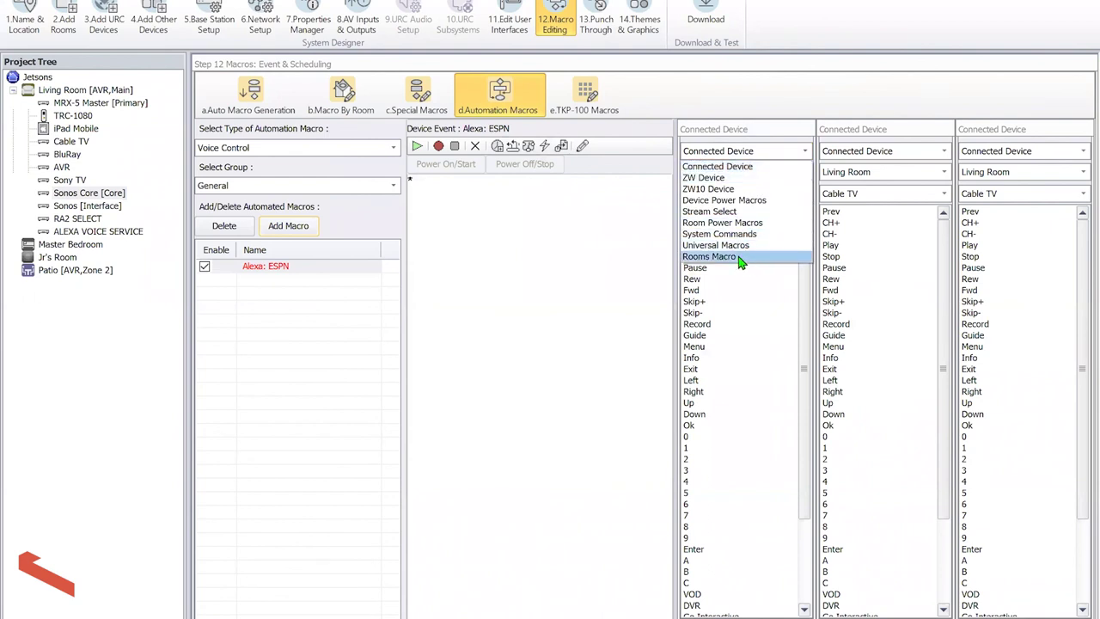
{"action": "left_click", "coordinate": [709, 257]}
{"action": "left_click", "coordinate": [709, 191]}
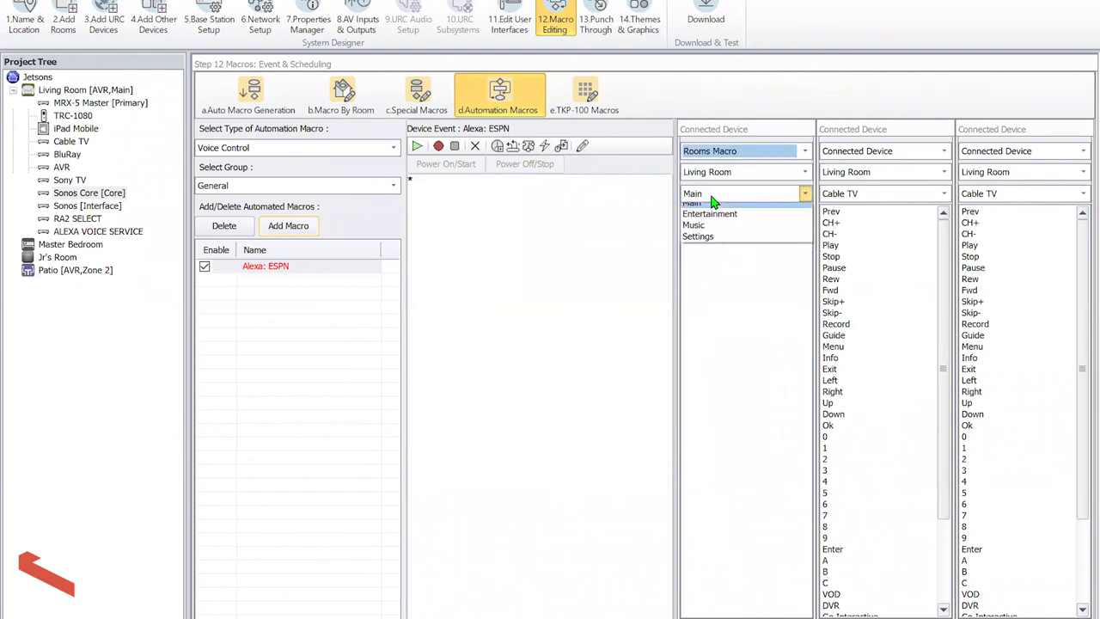
{"action": "left_click", "coordinate": [719, 222]}
{"action": "left_click", "coordinate": [703, 235]}
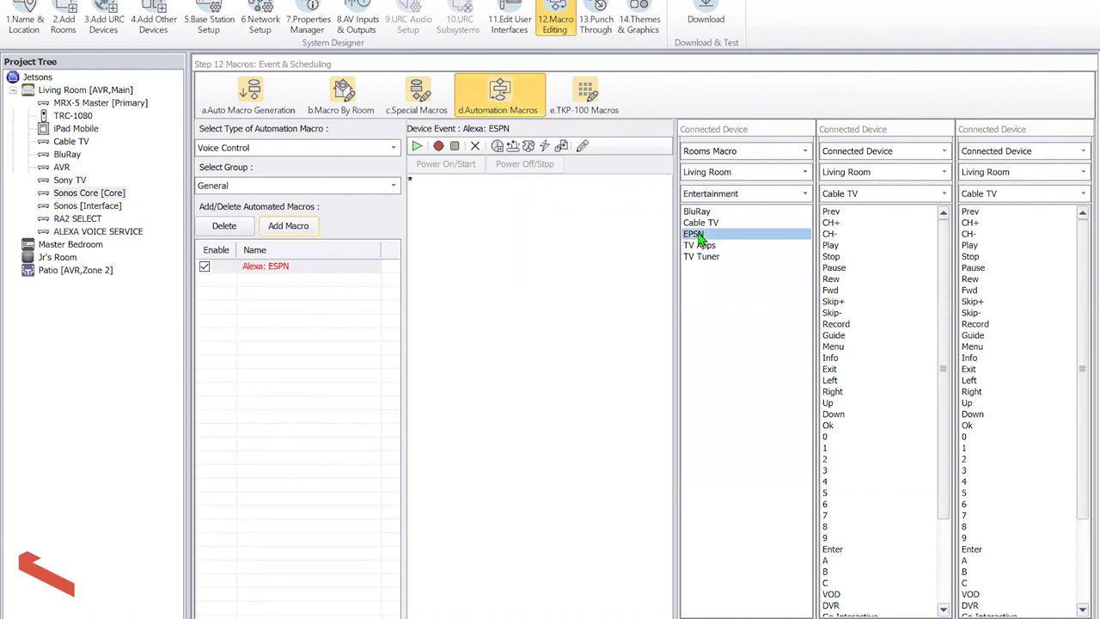
{"action": "left_click_drag", "start_coordinate": [560, 183], "coordinate": [561, 184]}
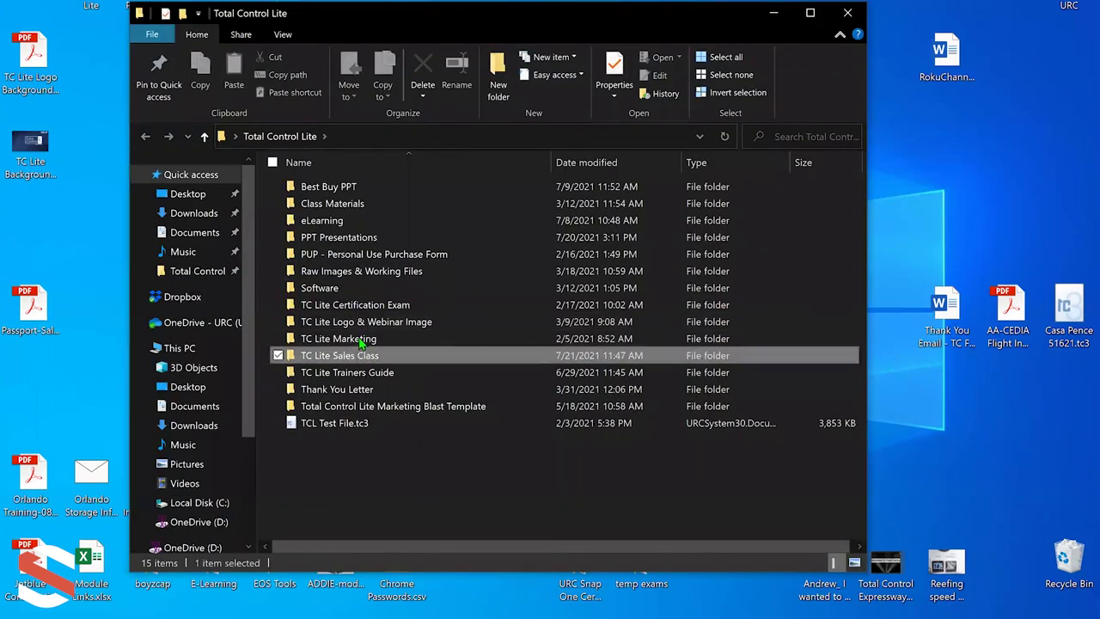
Open 'How to Register for a URC Portal Account.pptx' from the TC Lite Sales Class folder
{"action": "double_click", "coordinate": [361, 352]}
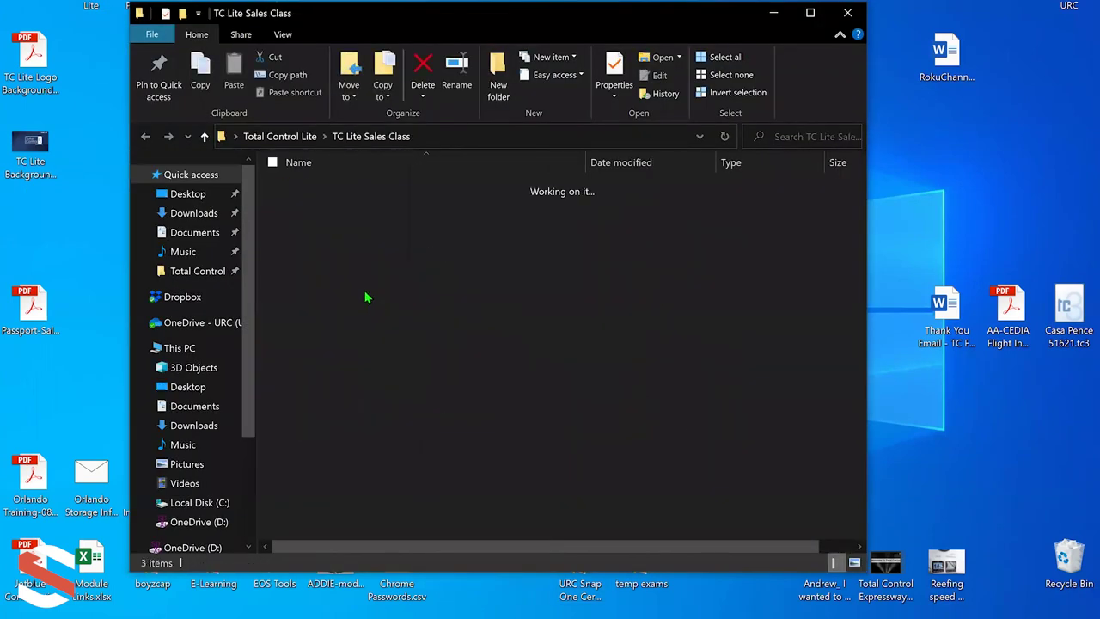
{"action": "double_click", "coordinate": [370, 204]}
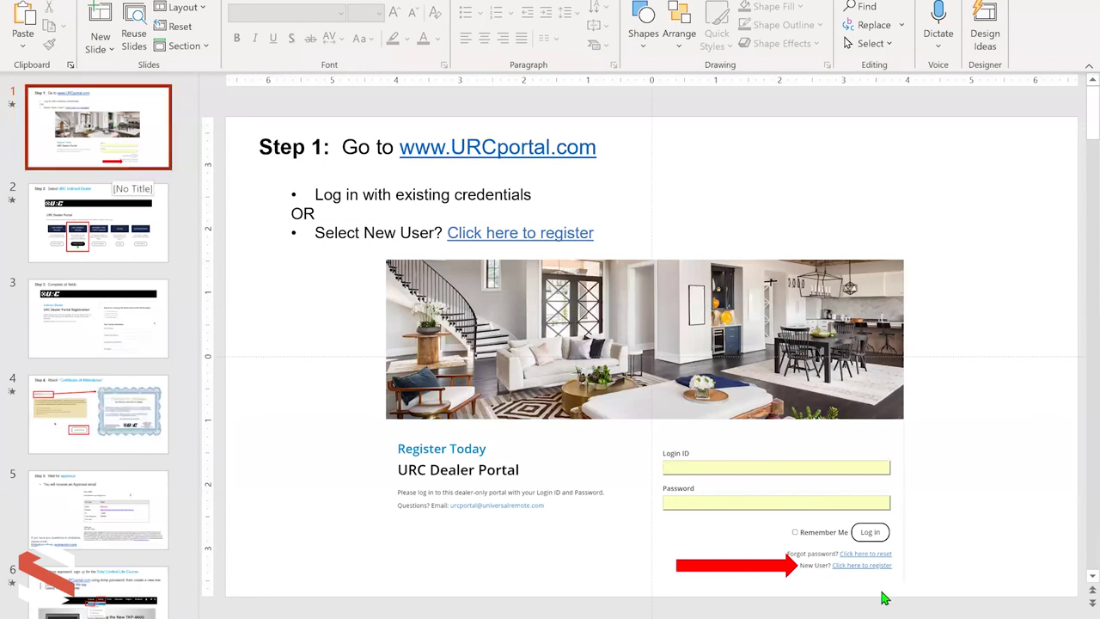
Run the slide show from slide 1 and advance to the red arrow on the registration link
{"action": "key", "text": "F5"}
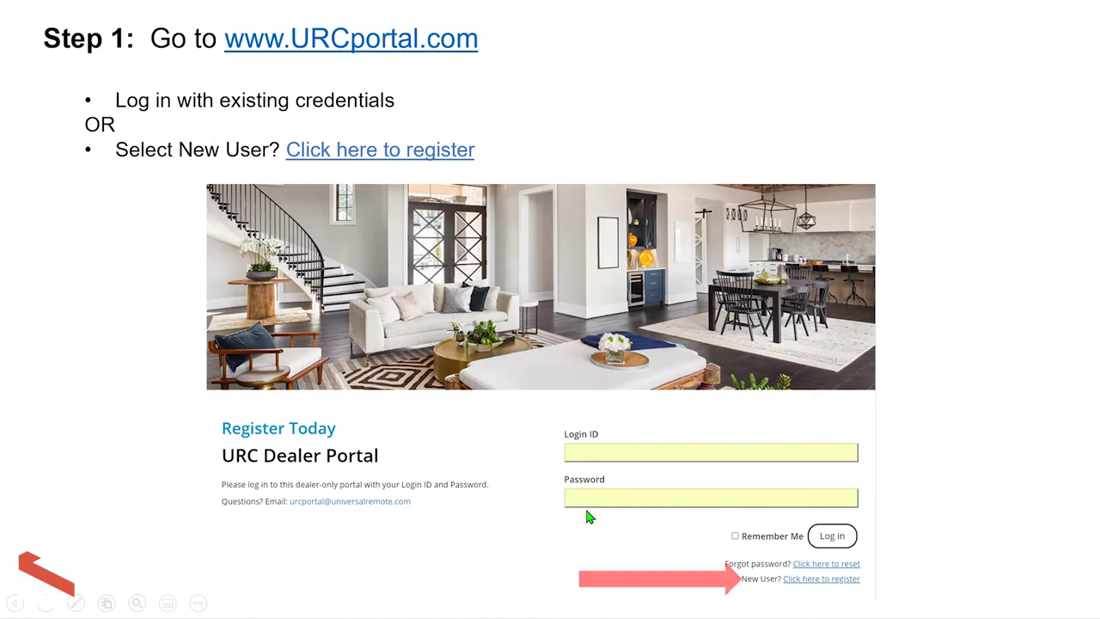
{"action": "left_click", "coordinate": [522, 478]}
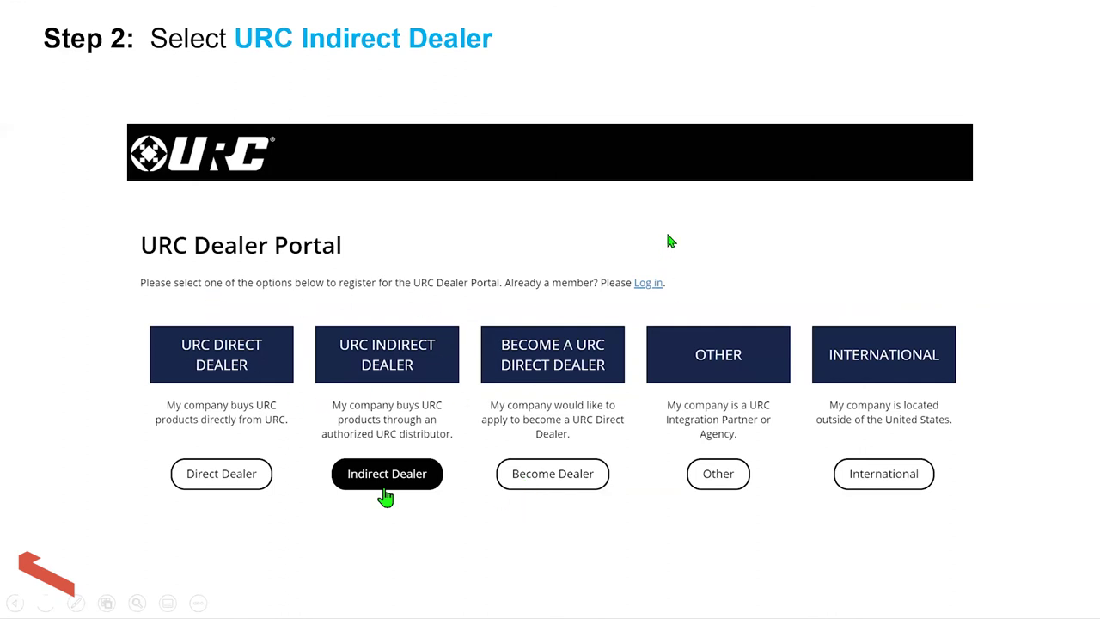